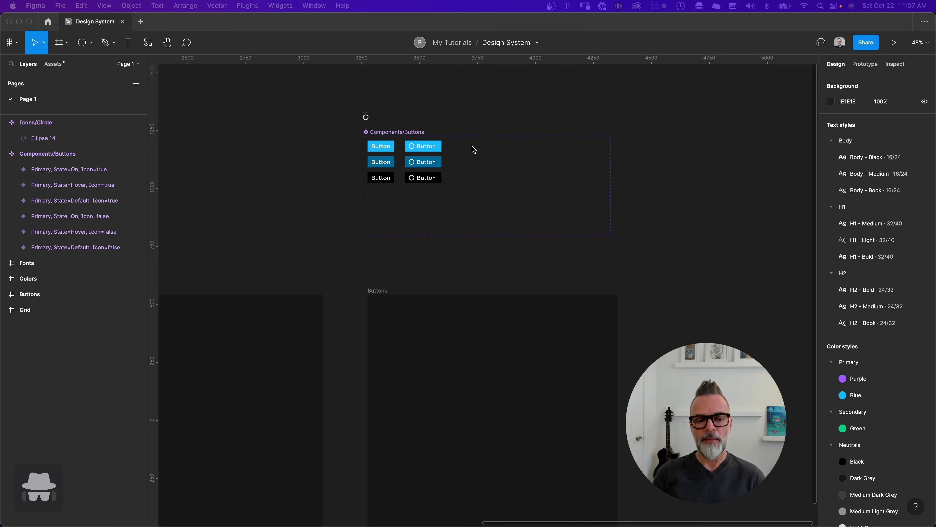
{"action": "scroll", "coordinate": [474, 150], "scroll_direction": "right", "scroll_amount": 2}
{"action": "scroll", "coordinate": [474, 149], "scroll_direction": "up", "scroll_amount": 1}
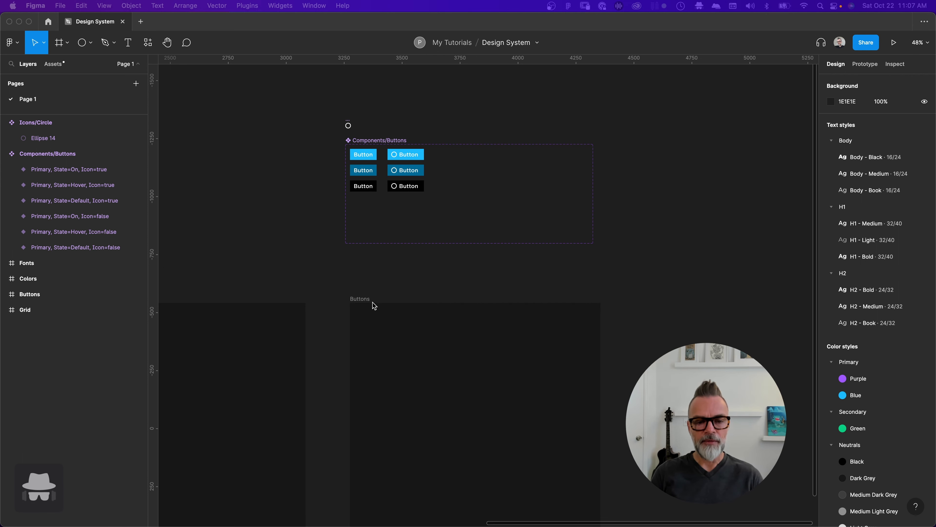
{"action": "scroll", "coordinate": [357, 271], "scroll_direction": "down", "scroll_amount": 5}
{"action": "scroll", "coordinate": [445, 278], "scroll_direction": "left", "scroll_amount": 5}
{"action": "scroll", "coordinate": [445, 279], "scroll_direction": "left", "scroll_amount": 3}
{"action": "scroll", "coordinate": [445, 279], "scroll_direction": "down", "scroll_amount": 2}
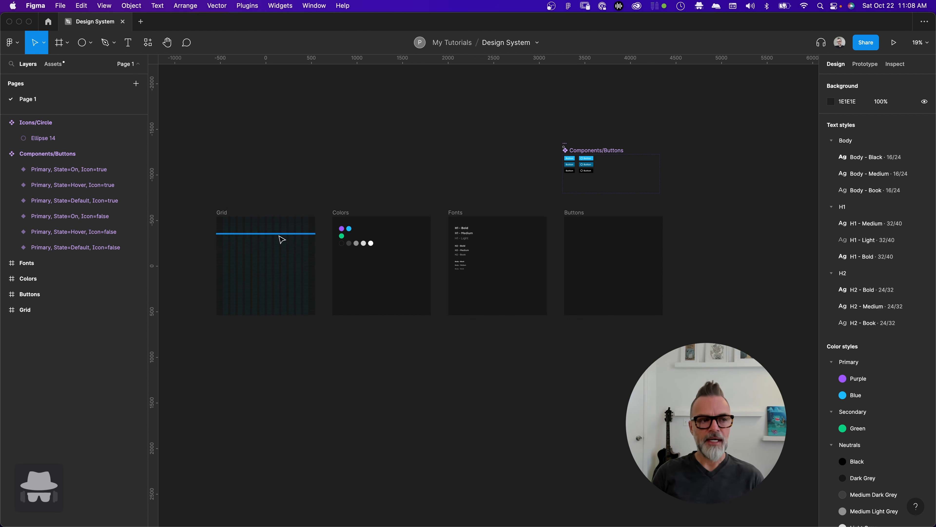
Enlarge the area of the page list above the layers so that more pages fit
{"action": "double_click", "coordinate": [33, 99]}
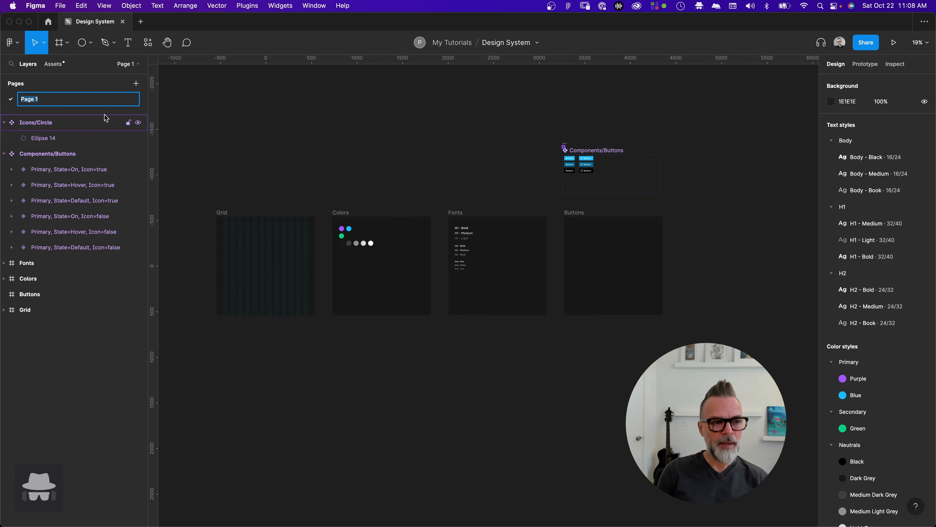
{"action": "left_click_drag", "start_coordinate": [107, 114], "coordinate": [107, 150]}
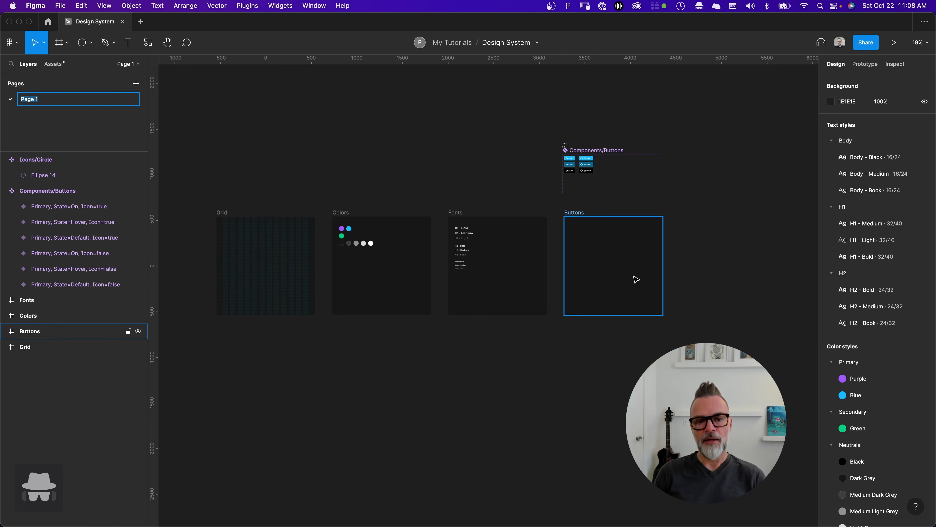
{"action": "triple_click", "coordinate": [42, 99]}
{"action": "mouse_move", "coordinate": [43, 100]}
{"action": "left_mouse_down"}
{"action": "mouse_move", "coordinate": [27, 101]}
{"action": "mouse_move", "coordinate": [22, 117]}
{"action": "mouse_move", "coordinate": [40, 99]}
{"action": "mouse_move", "coordinate": [26, 99]}
{"action": "left_mouse_up"}
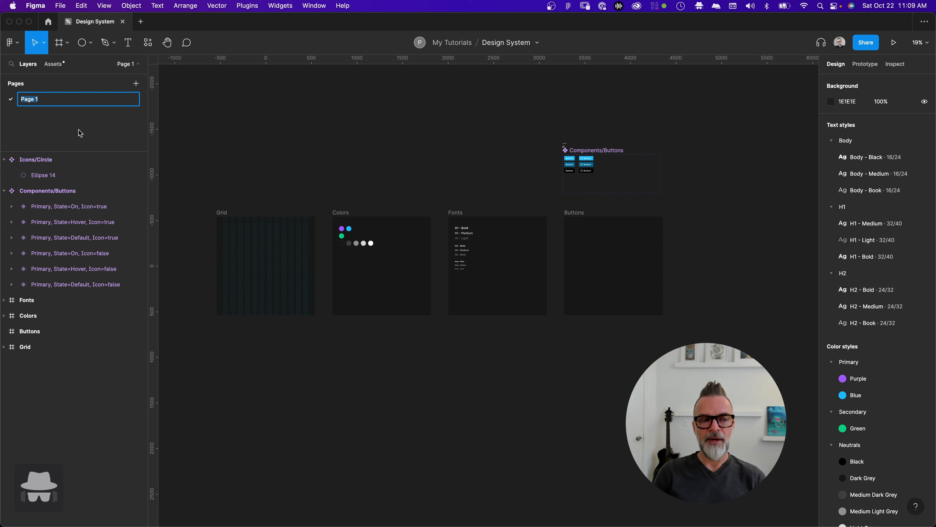
{"action": "left_click", "coordinate": [44, 104]}
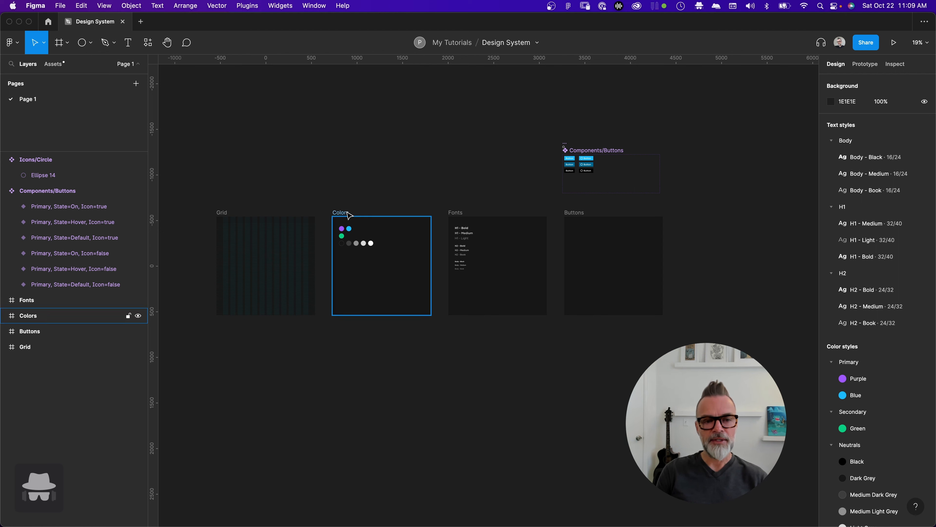
{"action": "left_click", "coordinate": [342, 213]}
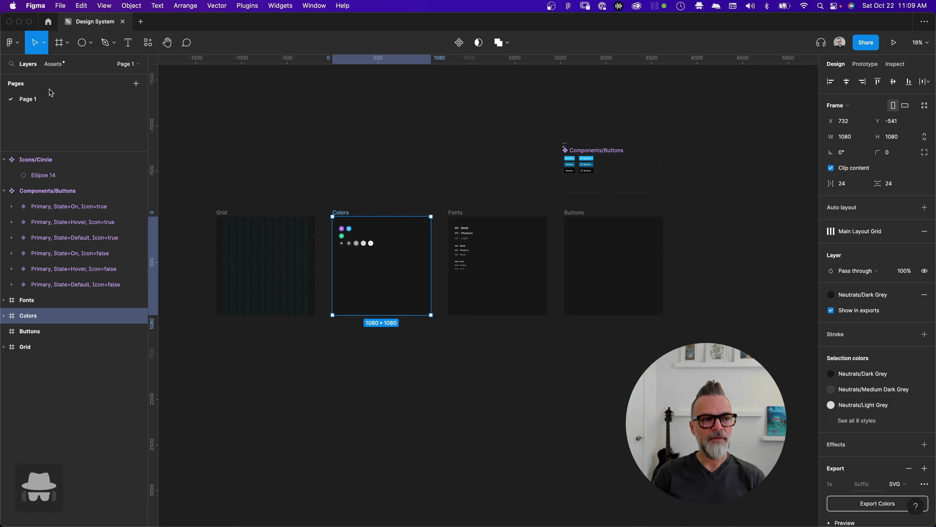
{"action": "double_click", "coordinate": [38, 99]}
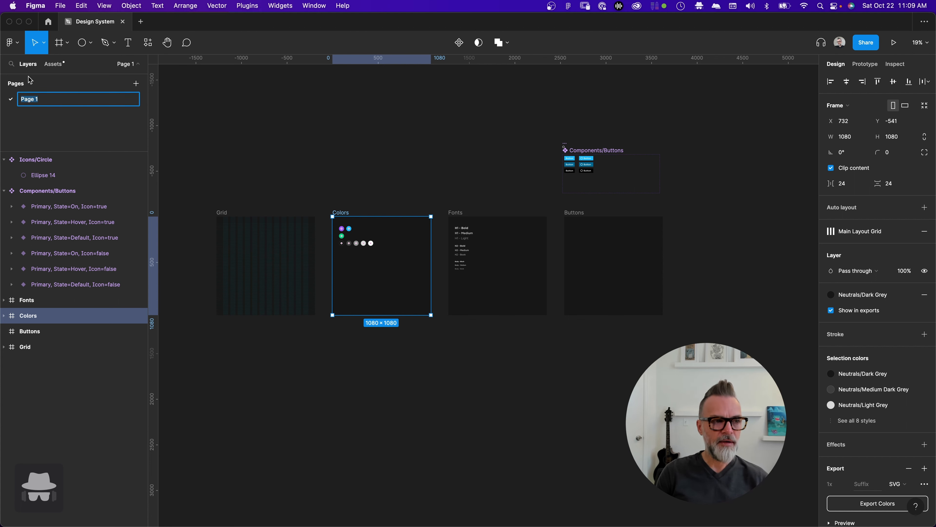
{"action": "double_click", "coordinate": [43, 99]}
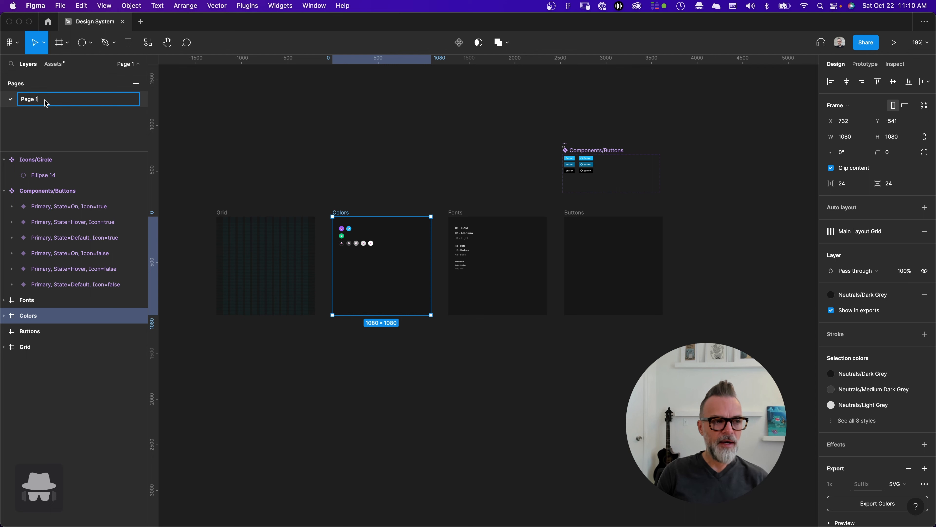
{"action": "left_click", "coordinate": [127, 64]}
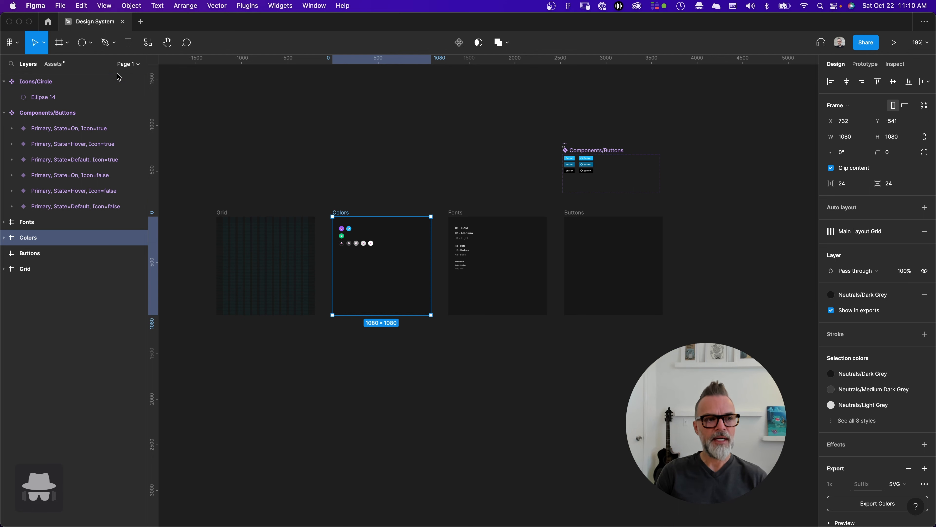
{"action": "left_click", "coordinate": [138, 65]}
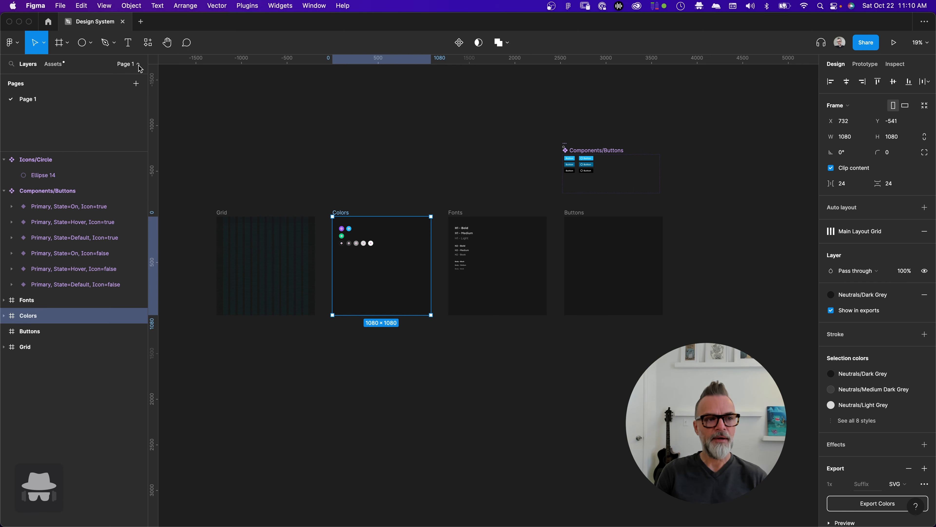
Add three new blank pages to the file with their default names
{"action": "left_click", "coordinate": [137, 84]}
{"action": "left_click", "coordinate": [137, 85]}
{"action": "left_click", "coordinate": [137, 85]}
{"action": "key", "text": "Return"}
{"action": "left_click", "coordinate": [70, 145]}
Delete the extra pages Page 2, Page 4 and Page 3, leaving only Page 1
{"action": "left_click", "coordinate": [65, 114]}
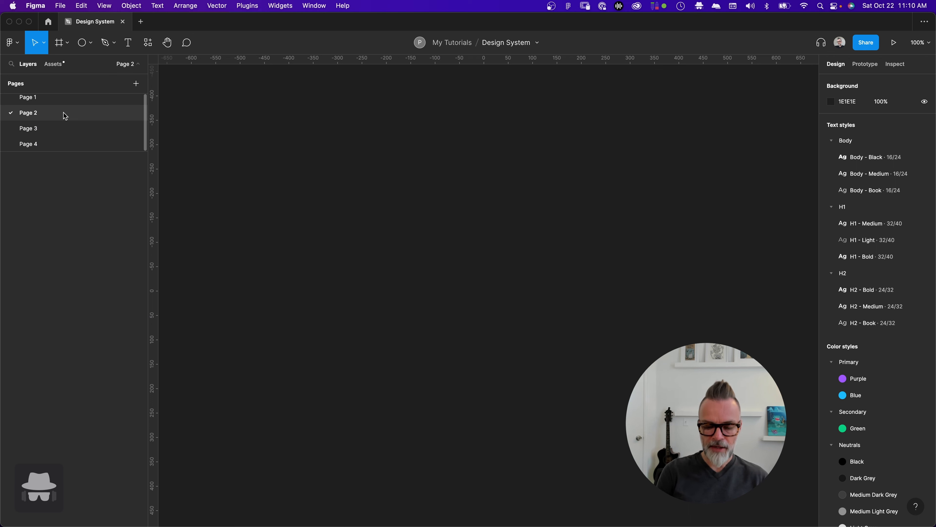
{"action": "right_click", "coordinate": [64, 114]}
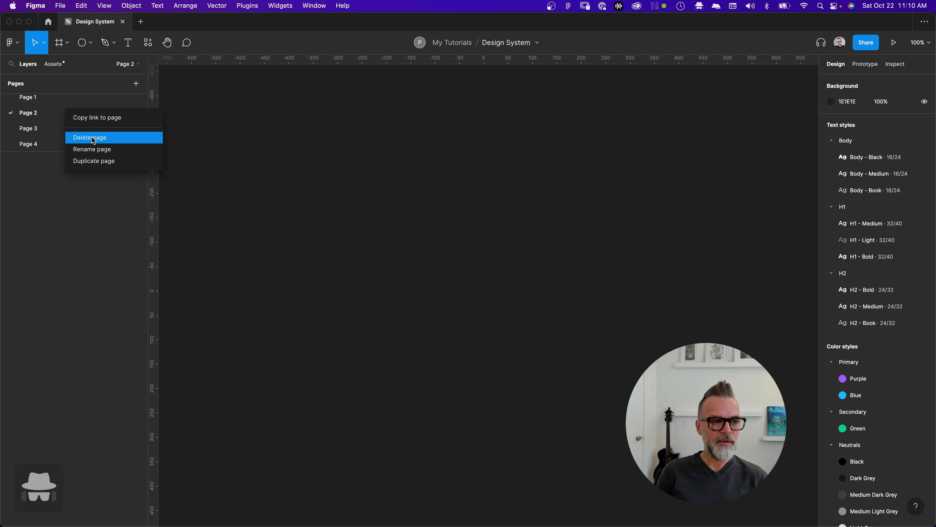
{"action": "left_click", "coordinate": [79, 138]}
{"action": "right_click", "coordinate": [65, 126]}
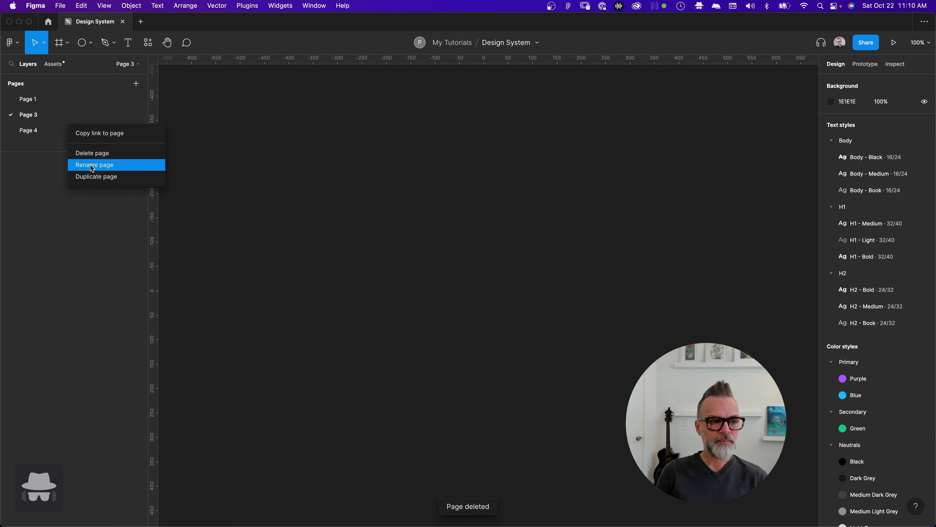
{"action": "left_click", "coordinate": [93, 154]}
{"action": "right_click", "coordinate": [68, 115]}
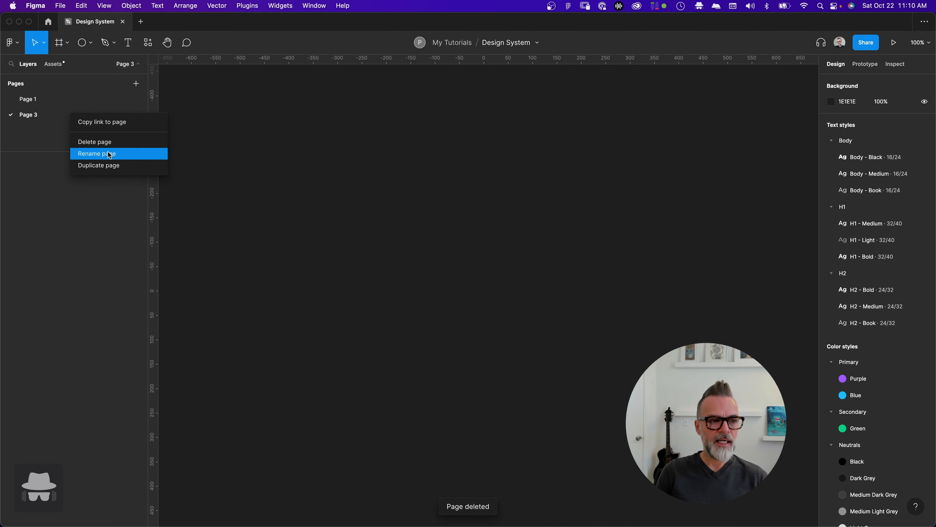
{"action": "left_click", "coordinate": [110, 142]}
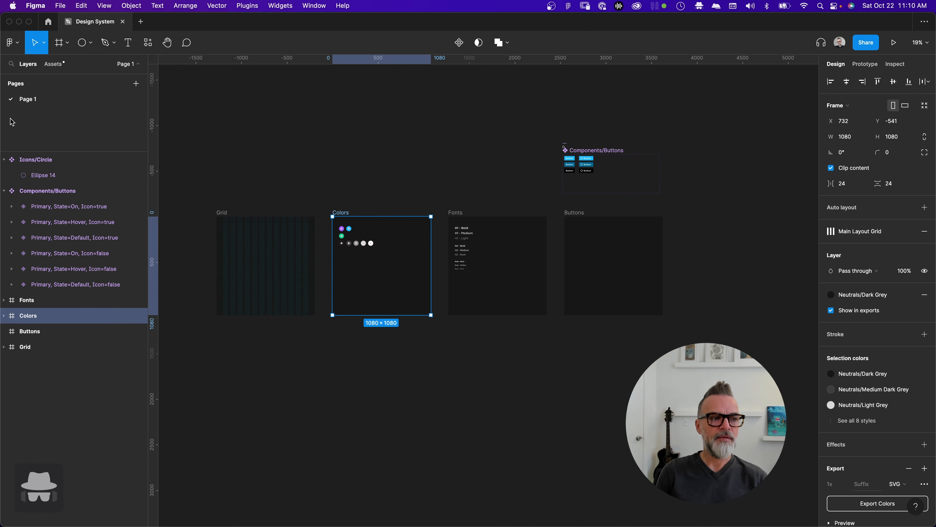
Rename Page 1 as "Public Facing Design System"
{"action": "double_click", "coordinate": [28, 102]}
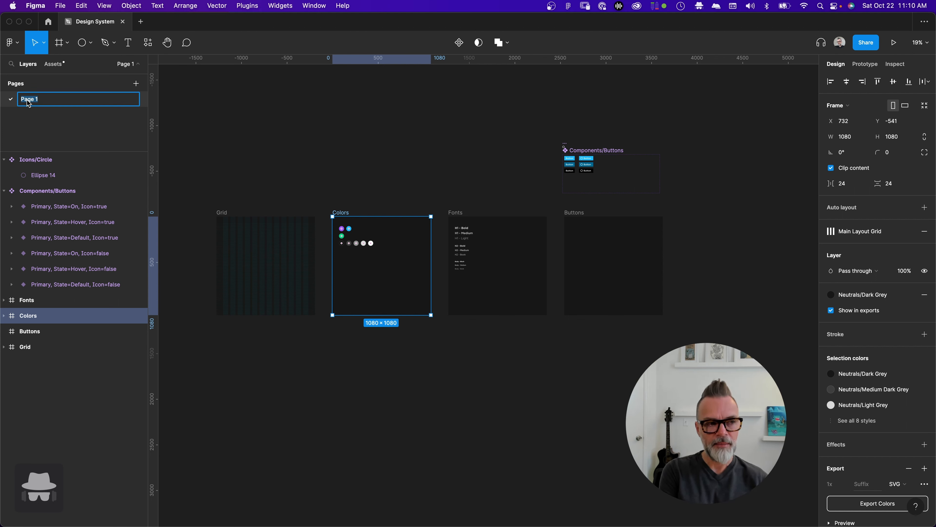
{"action": "type", "text": "Public"}
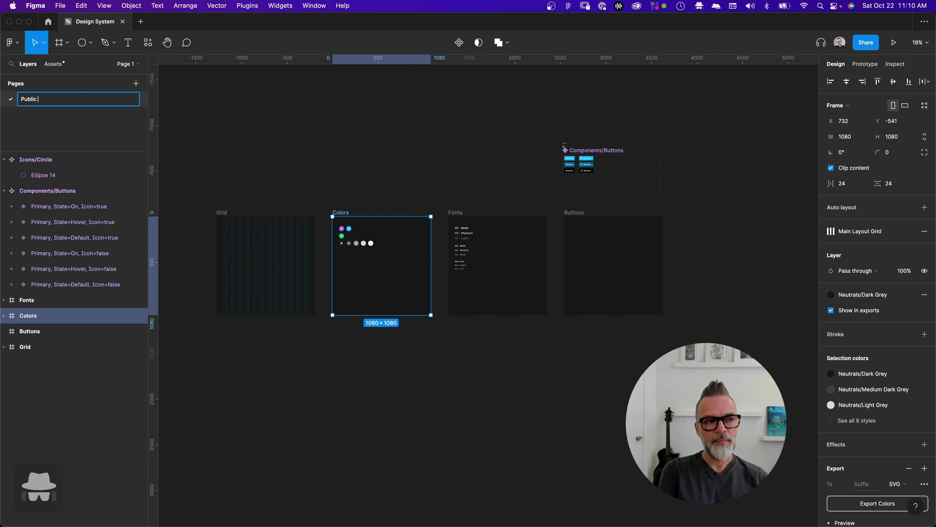
{"action": "type", "text": "Design System"}
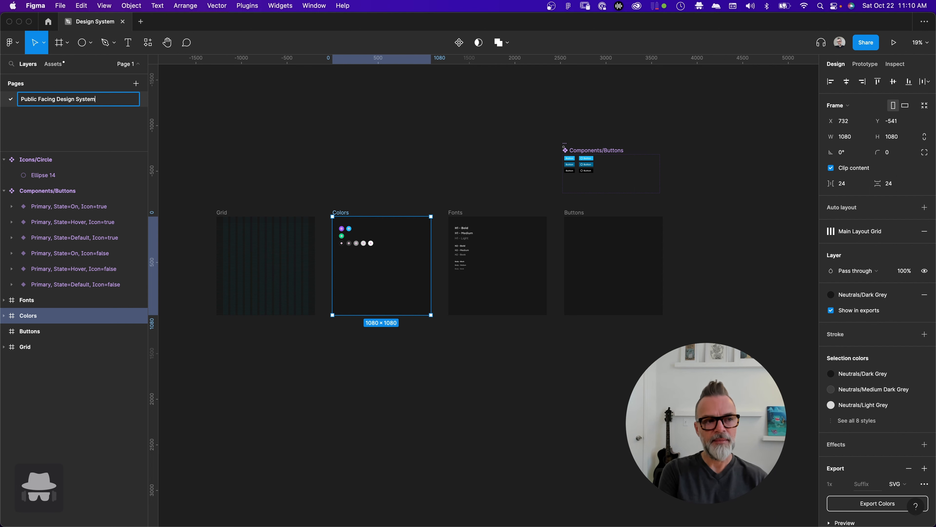
{"action": "key", "text": "Return"}
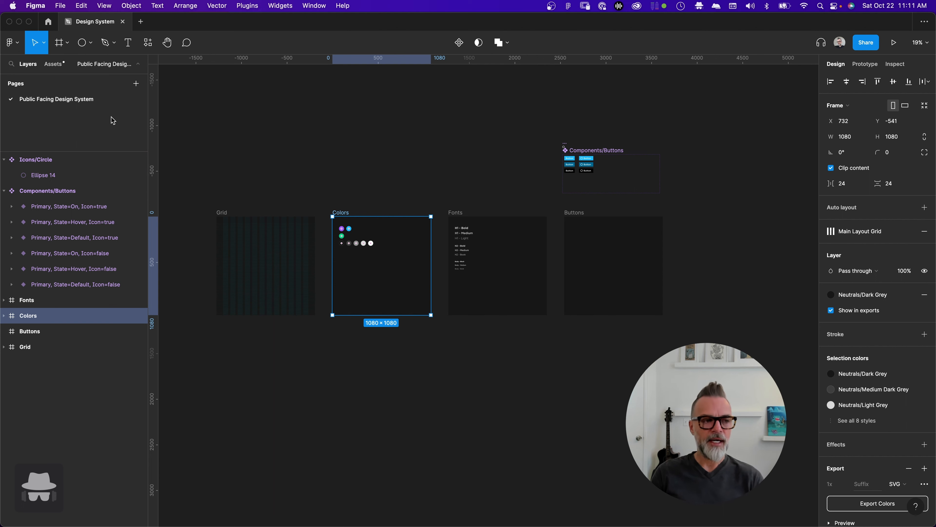
Examine the On, Hover and Default rows of button variants in the Components/Buttons set
{"action": "left_click", "coordinate": [489, 158]}
{"action": "scroll", "coordinate": [425, 199], "scroll_direction": "up", "scroll_amount": 5}
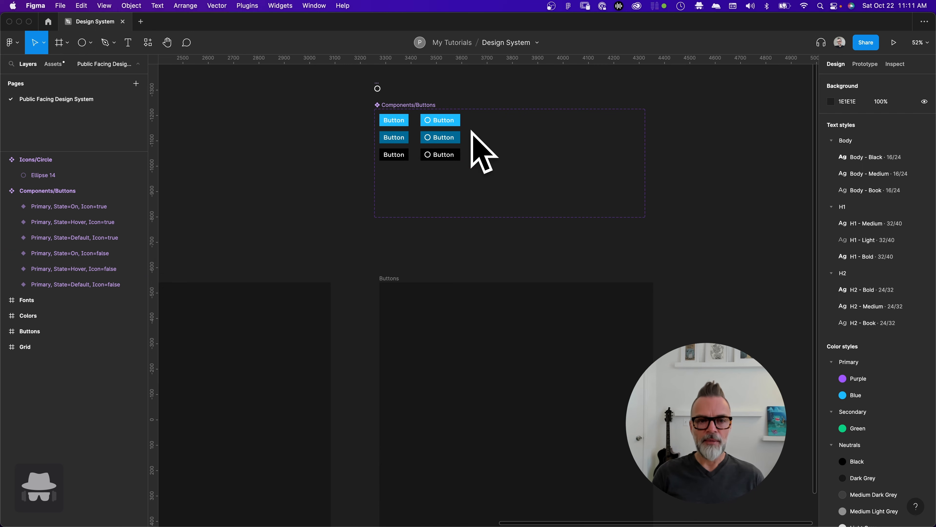
{"action": "scroll", "coordinate": [414, 169], "scroll_direction": "right", "scroll_amount": 3}
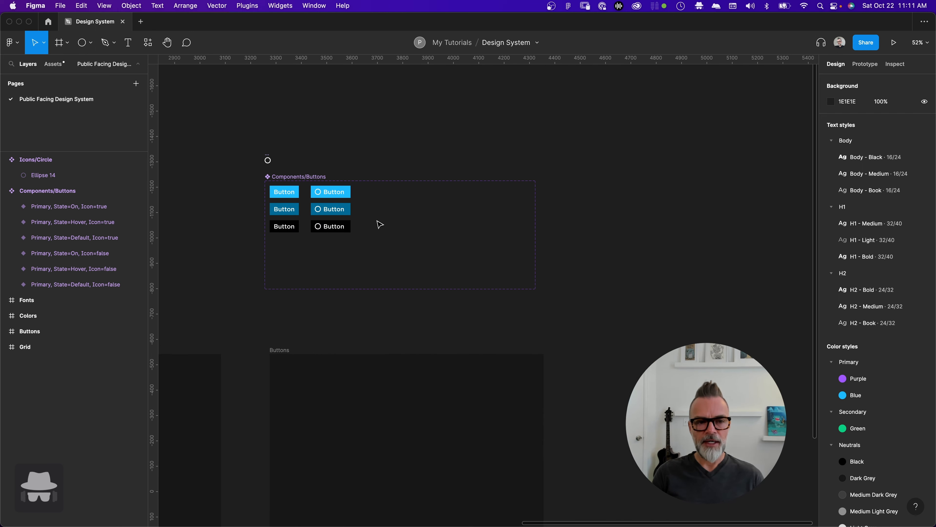
{"action": "scroll", "coordinate": [380, 224], "scroll_direction": "up", "scroll_amount": 2}
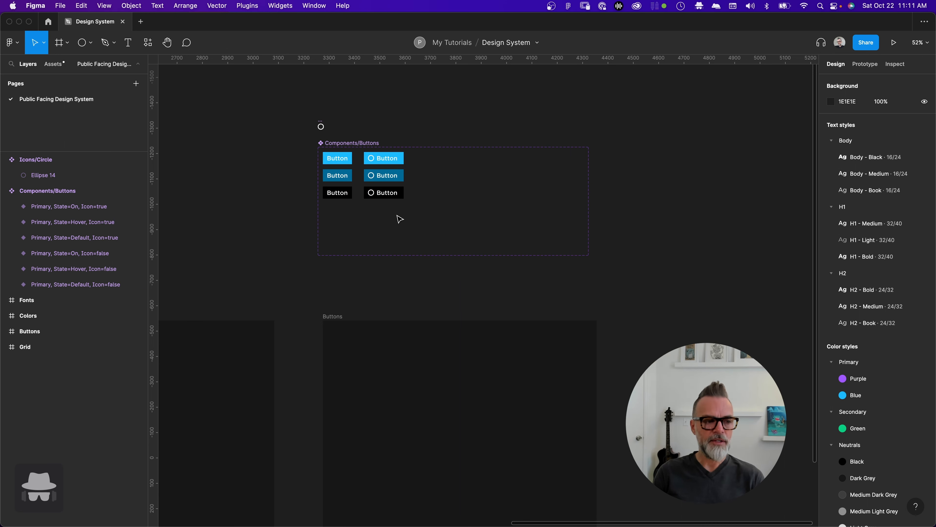
{"action": "left_click_drag", "start_coordinate": [428, 210], "coordinate": [328, 200]}
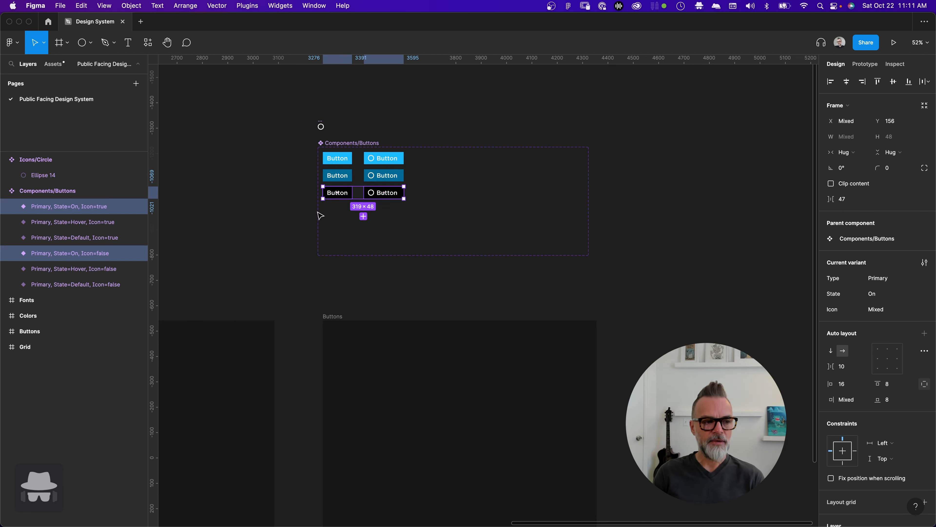
{"action": "left_click_drag", "start_coordinate": [423, 179], "coordinate": [321, 181]}
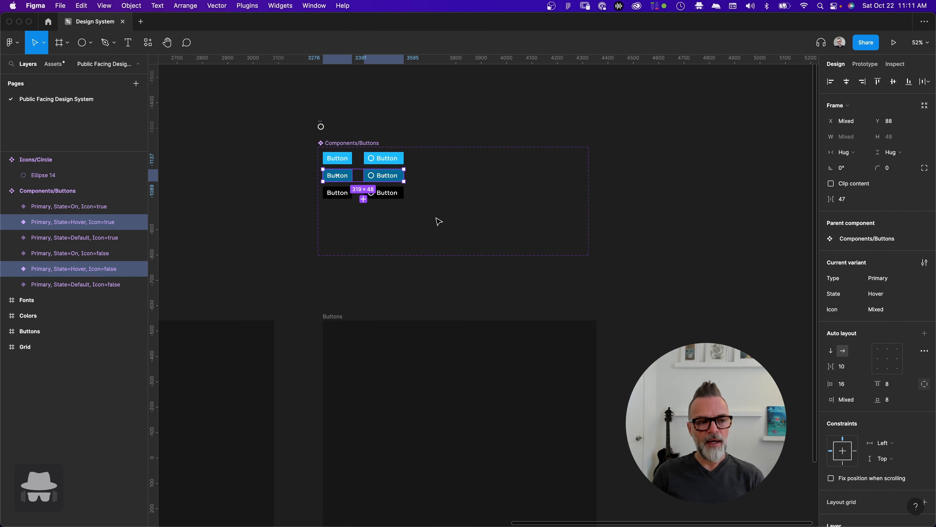
{"action": "left_click", "coordinate": [365, 162]}
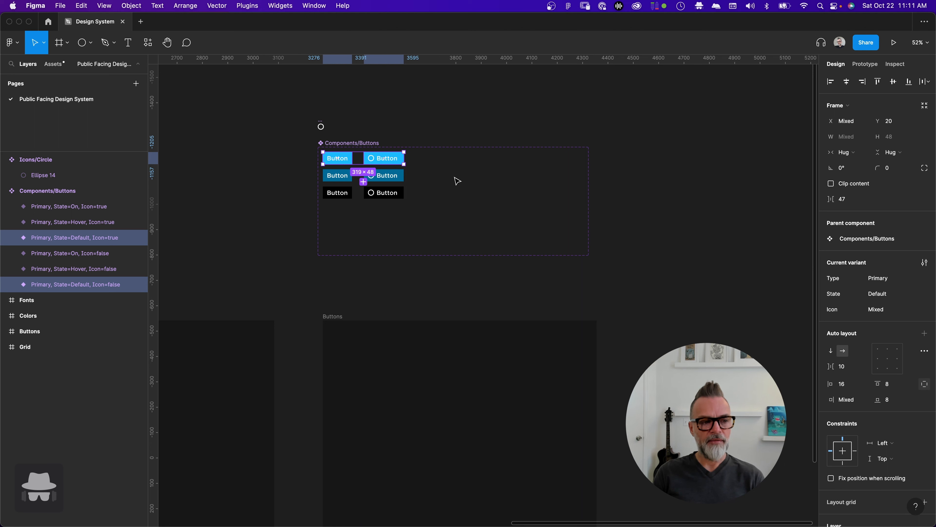
{"action": "left_click", "coordinate": [443, 179]}
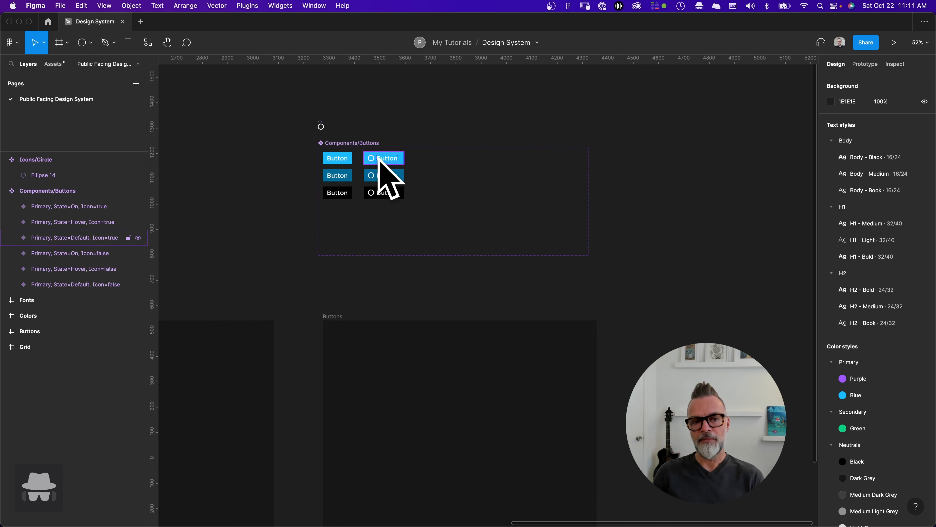
Inspect the properties of the whole Components/Buttons set and of its Default variant without an icon
{"action": "left_click", "coordinate": [341, 146]}
{"action": "left_click", "coordinate": [342, 145]}
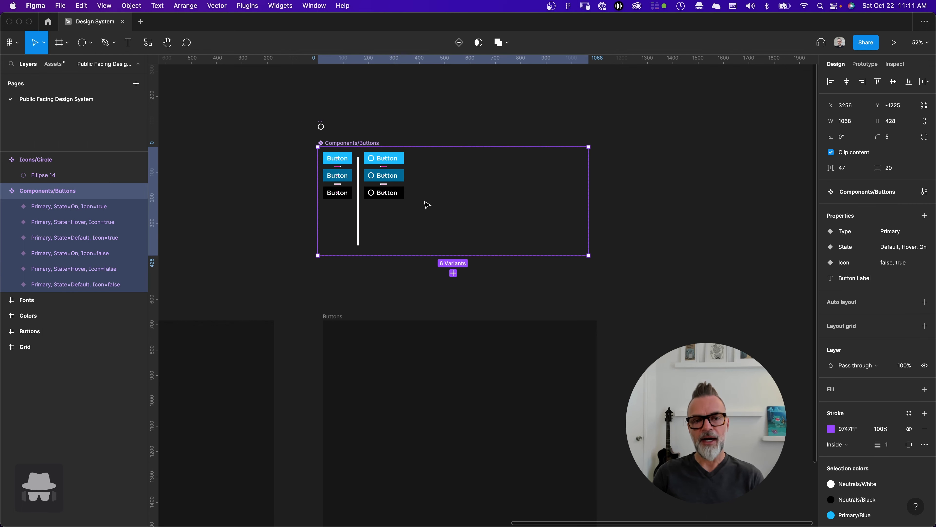
{"action": "left_click", "coordinate": [413, 130]}
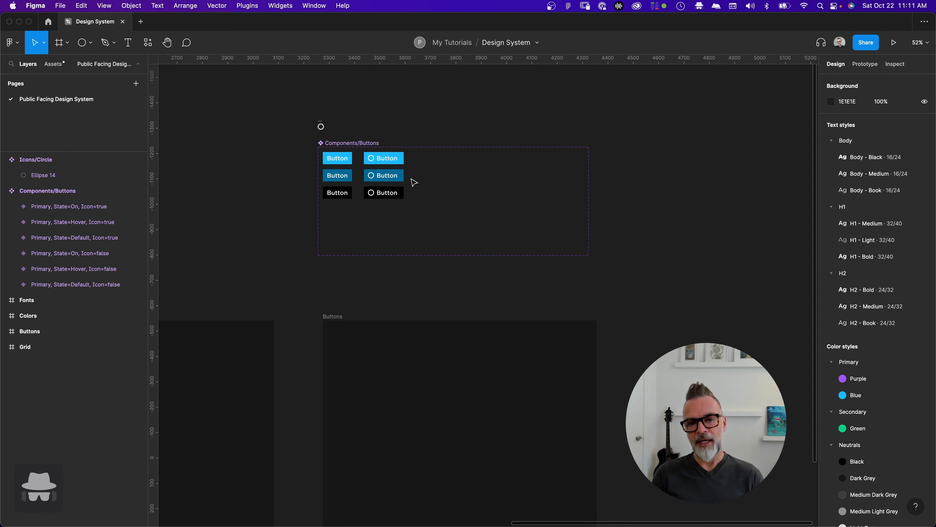
{"action": "scroll", "coordinate": [437, 129], "scroll_direction": "up", "scroll_amount": 1}
{"action": "scroll", "coordinate": [433, 135], "scroll_direction": "right", "scroll_amount": 1}
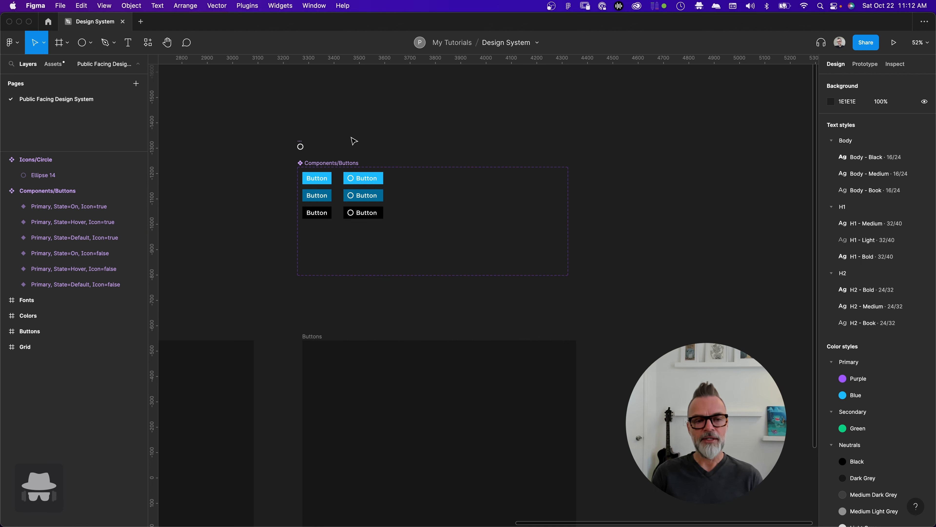
{"action": "scroll", "coordinate": [324, 177], "scroll_direction": "up", "scroll_amount": 5}
{"action": "left_click", "coordinate": [326, 176]}
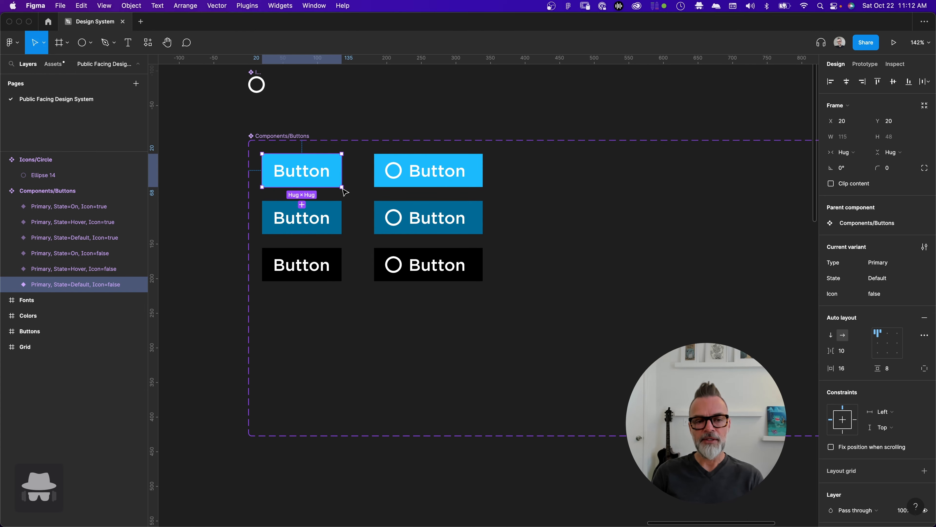
{"action": "left_click", "coordinate": [391, 113]}
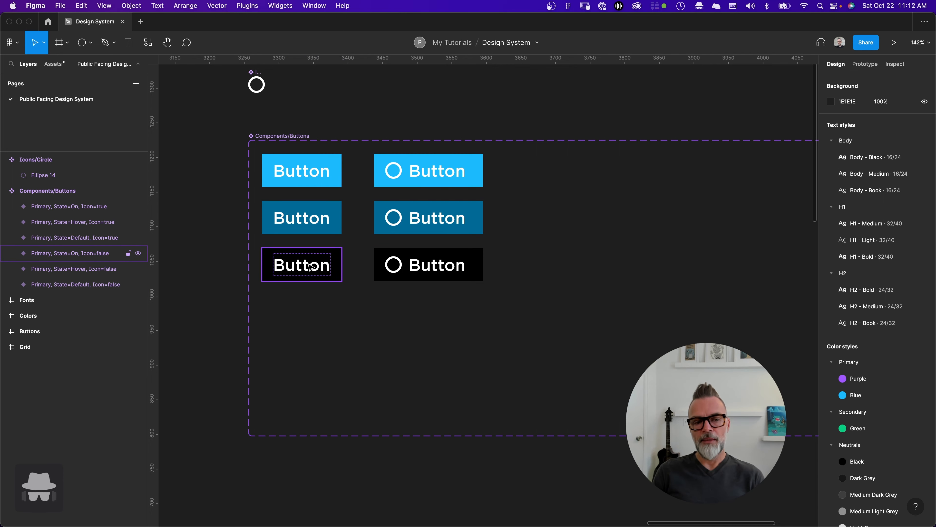
Show the prototype settings of the Primary Default button variant without an icon
{"action": "scroll", "coordinate": [335, 256], "scroll_direction": "down", "scroll_amount": 5}
{"action": "scroll", "coordinate": [353, 177], "scroll_direction": "right", "scroll_amount": 1}
{"action": "scroll", "coordinate": [275, 212], "scroll_direction": "up", "scroll_amount": 6}
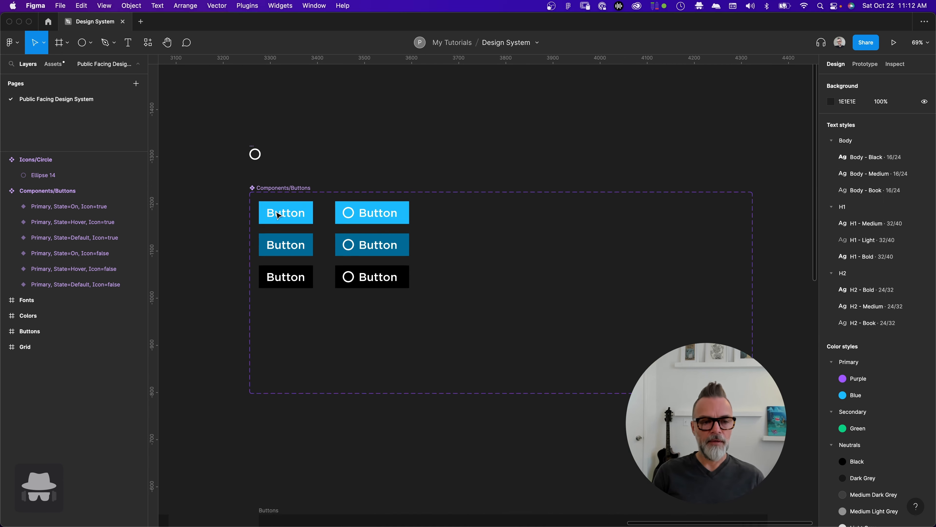
{"action": "left_click", "coordinate": [312, 220]}
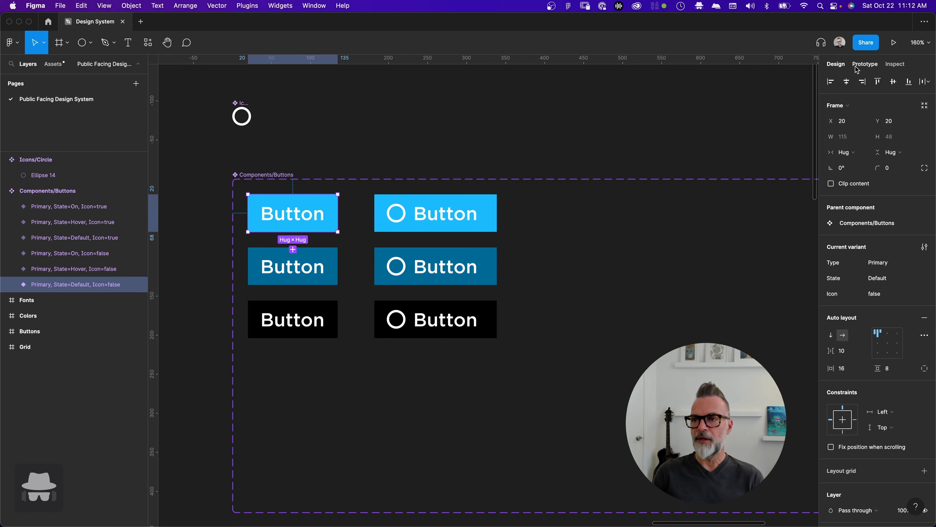
{"action": "left_click", "coordinate": [896, 65]}
{"action": "left_click", "coordinate": [836, 64]}
{"action": "left_click", "coordinate": [865, 64]}
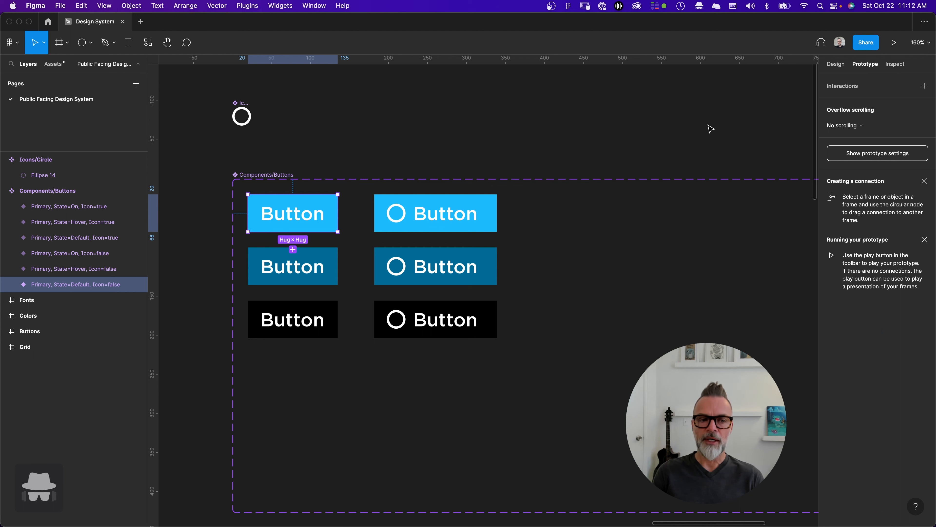
Link the Default button variant without an icon to its Hover variant, and remove that interaction
{"action": "mouse_move", "coordinate": [305, 213]}
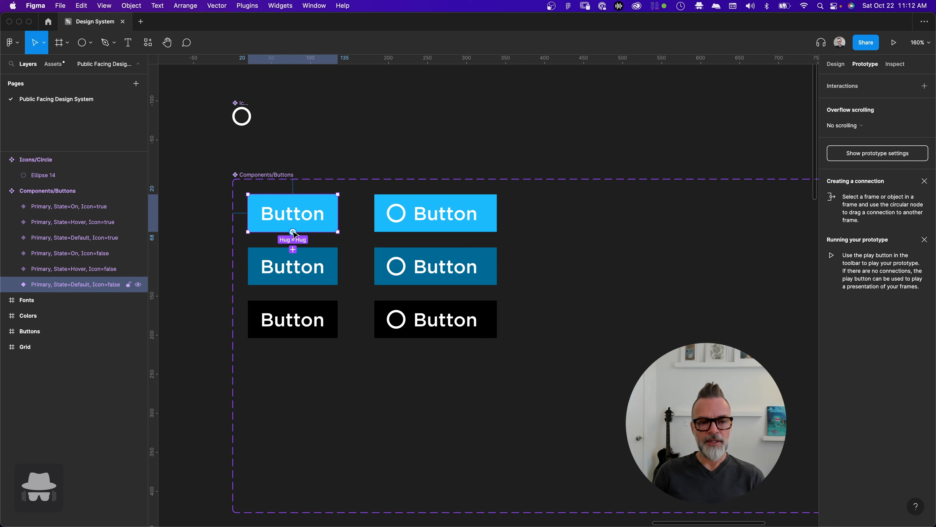
{"action": "left_click_drag", "start_coordinate": [293, 234], "coordinate": [319, 261]}
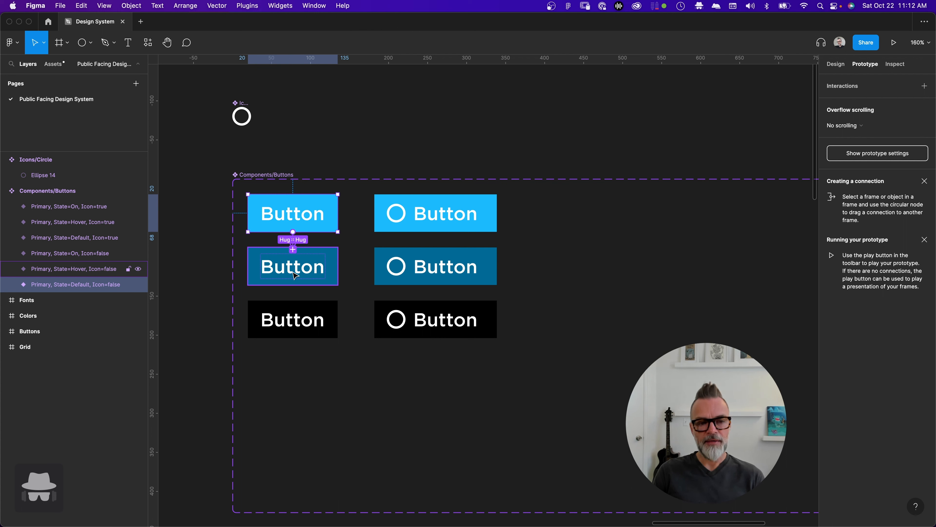
{"action": "left_click_drag", "start_coordinate": [294, 275], "coordinate": [295, 274]}
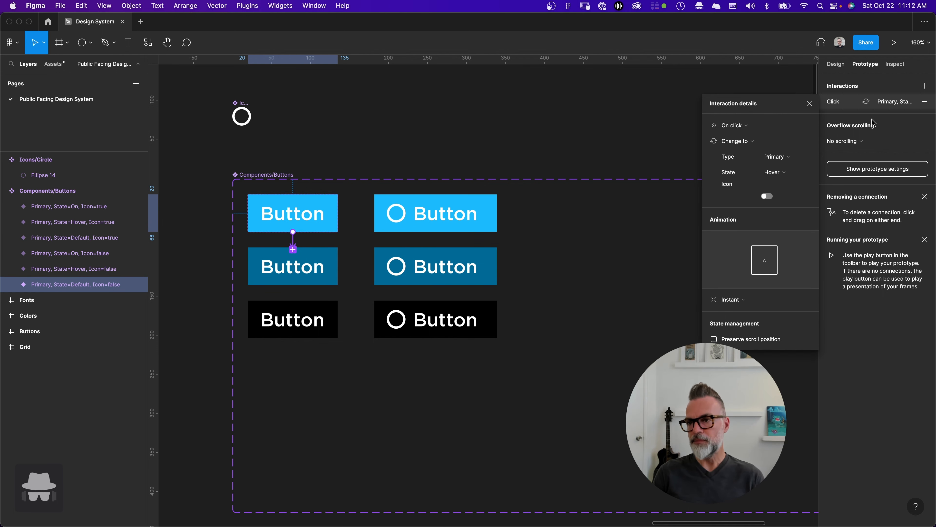
{"action": "left_click", "coordinate": [809, 104]}
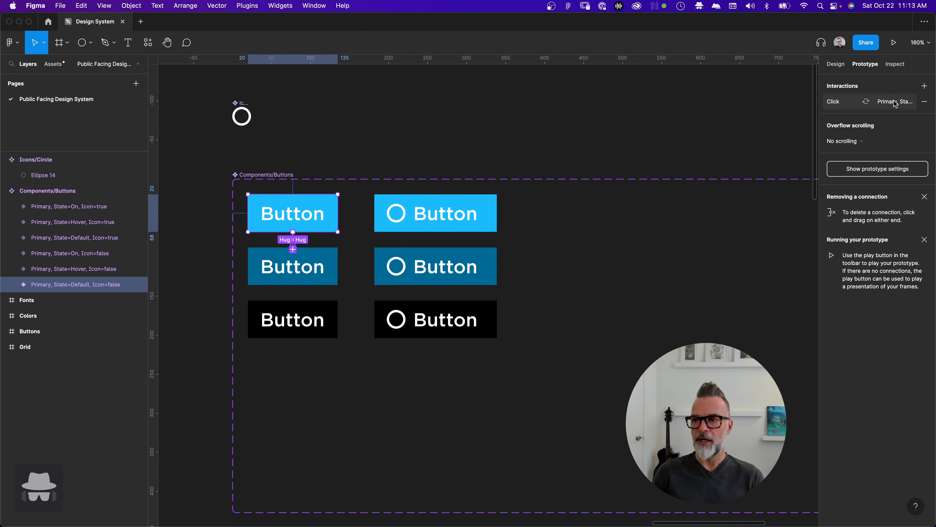
{"action": "left_click", "coordinate": [925, 102]}
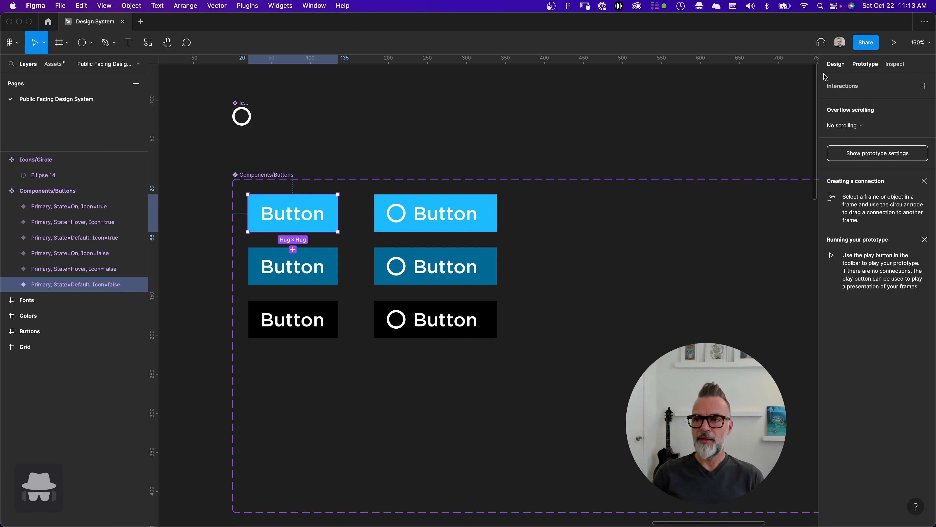
{"action": "left_click", "coordinate": [308, 280]}
{"action": "left_click", "coordinate": [304, 317]}
{"action": "left_click", "coordinate": [313, 280]}
{"action": "left_click", "coordinate": [380, 275]}
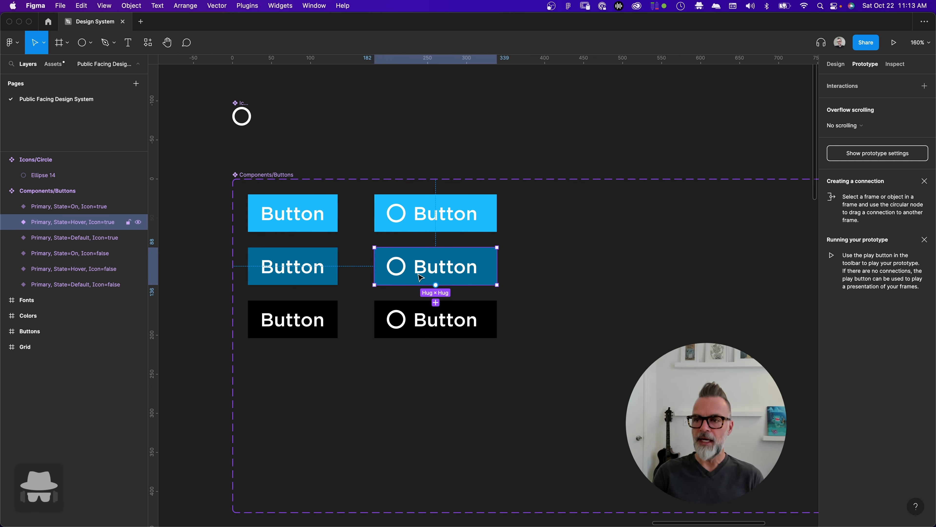
Add an on-click interaction with the Change to action to the Default button variant without an icon
{"action": "left_click", "coordinate": [305, 216]}
{"action": "left_click", "coordinate": [924, 85]}
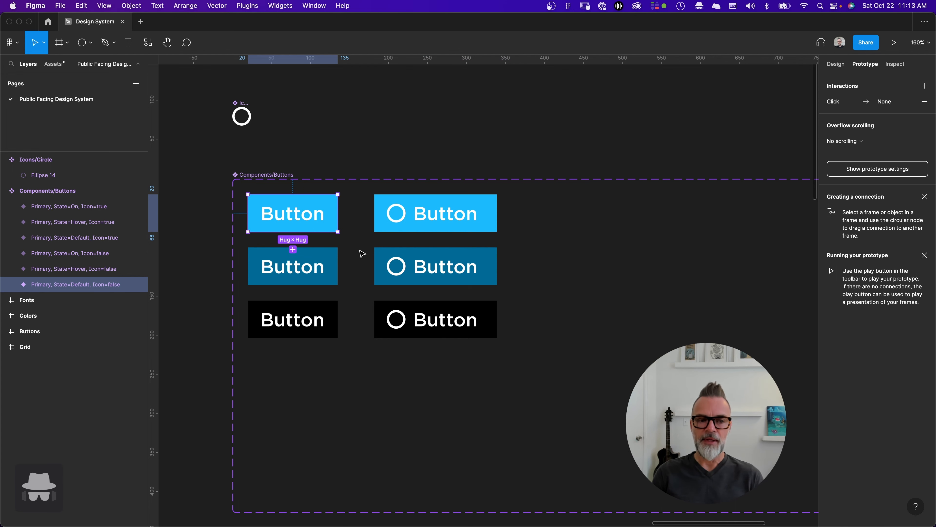
{"action": "left_click", "coordinate": [866, 104]}
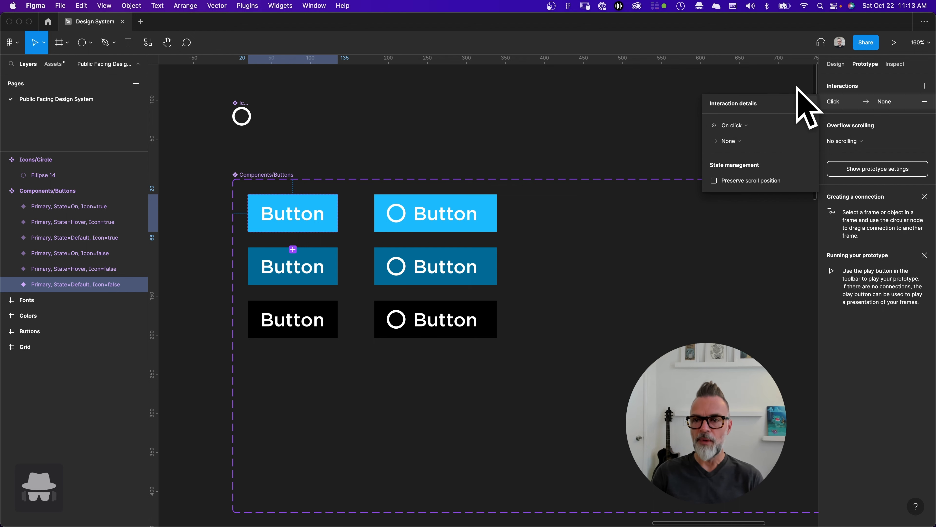
{"action": "left_click", "coordinate": [738, 140]}
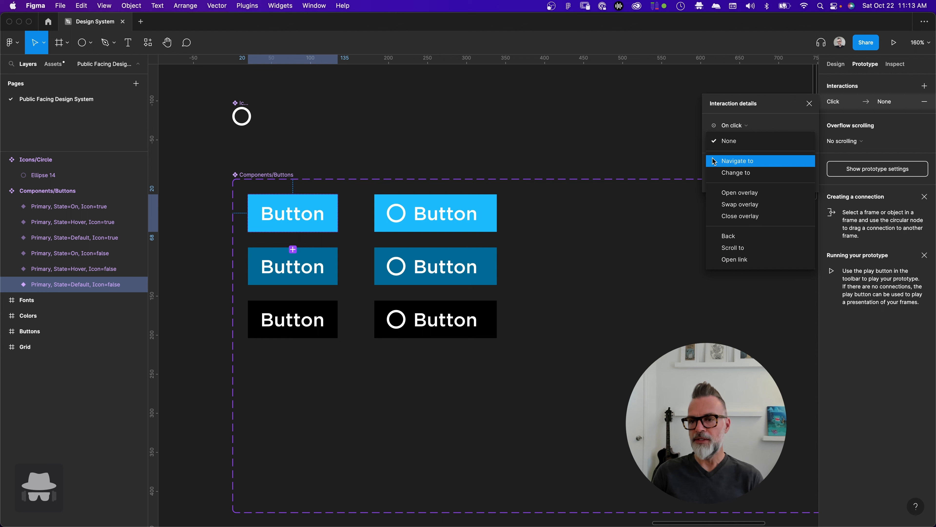
{"action": "left_click", "coordinate": [740, 172]}
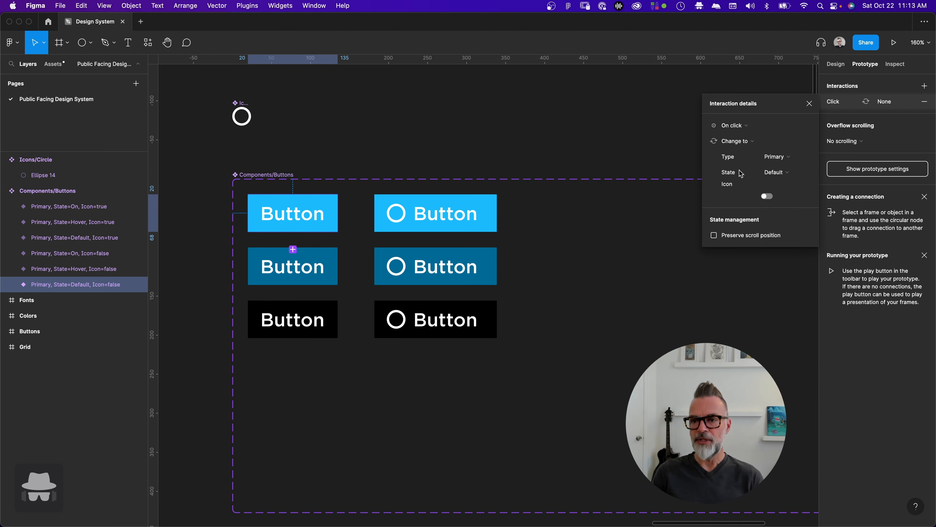
Make the interaction change to the Primary type's Hover state, with the Instant animation
{"action": "left_click", "coordinate": [781, 158]}
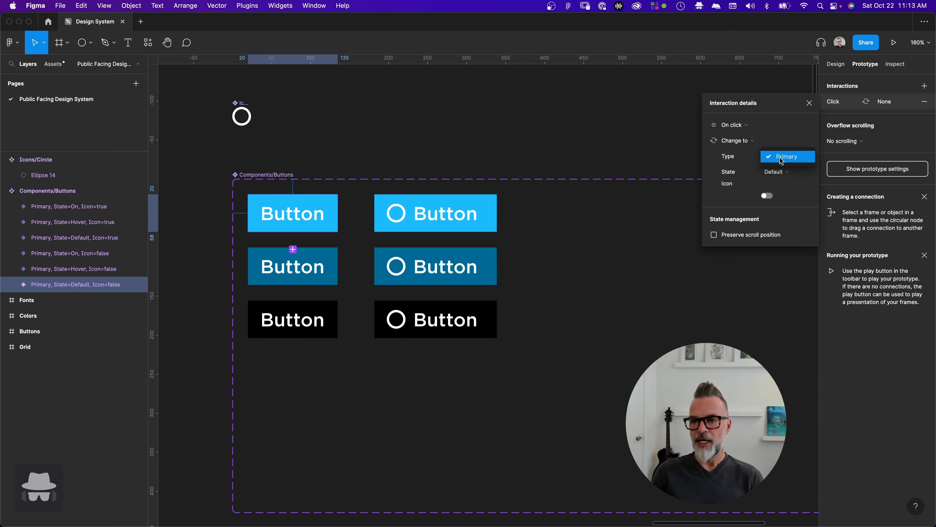
{"action": "left_click", "coordinate": [781, 158]}
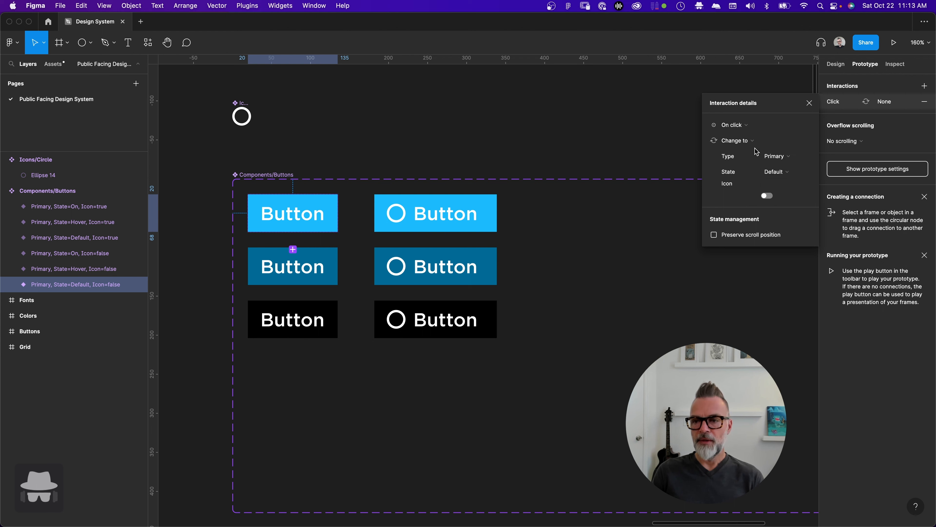
{"action": "left_click", "coordinate": [777, 180]}
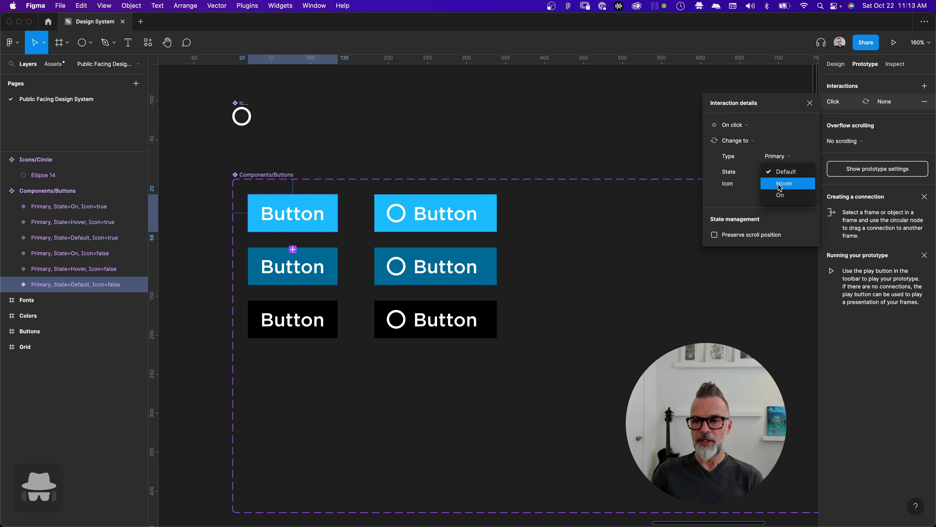
{"action": "left_click", "coordinate": [780, 185]}
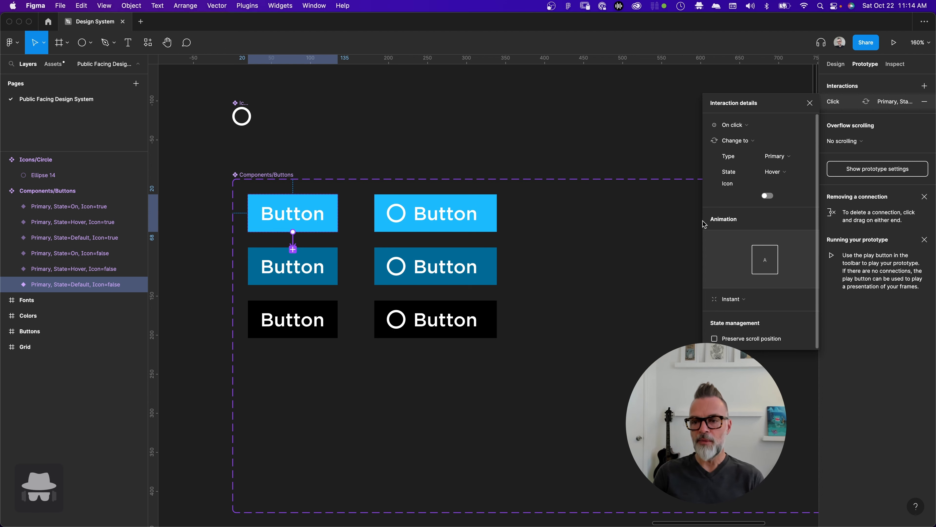
{"action": "left_click", "coordinate": [723, 301]}
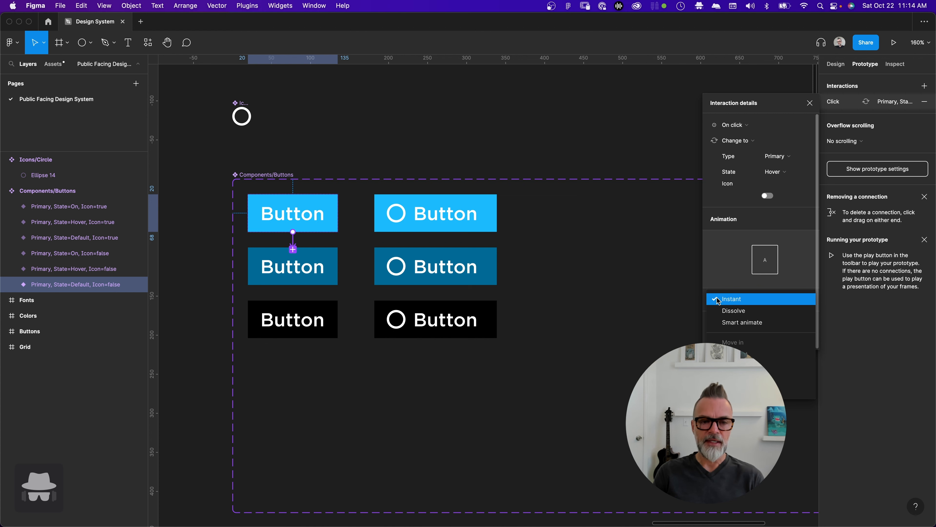
{"action": "left_click", "coordinate": [718, 301]}
Connect the Default button variant with an icon to its matching Hover variant with an on-click Change to interaction
{"action": "left_click", "coordinate": [444, 226]}
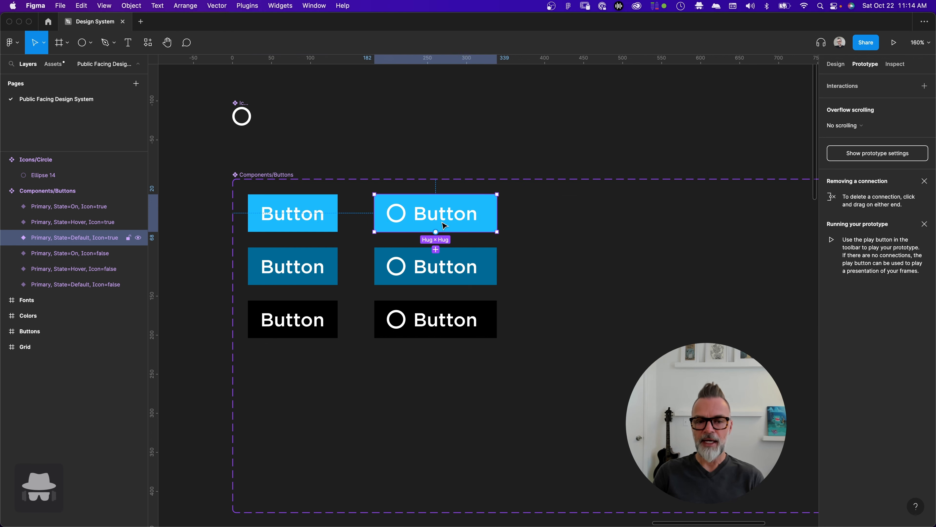
{"action": "left_click_drag", "start_coordinate": [434, 273], "coordinate": [435, 272]}
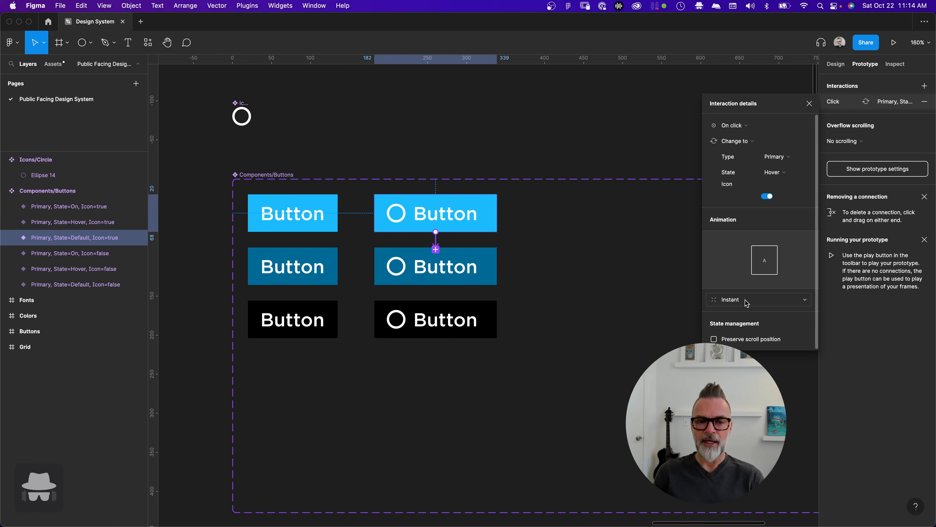
{"action": "left_click", "coordinate": [466, 141]}
Place an instance of the Default button without an icon near the upper-left corner of the Buttons frame
{"action": "scroll", "coordinate": [382, 255], "scroll_direction": "down", "scroll_amount": 10}
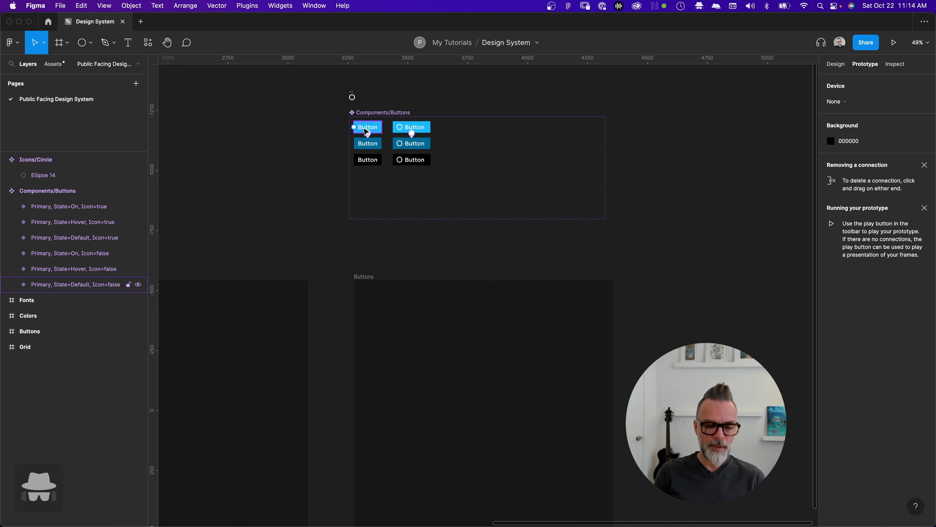
{"action": "left_click_drag", "start_coordinate": [382, 127], "coordinate": [407, 345]}
{"action": "left_click", "coordinate": [427, 264]}
{"action": "scroll", "coordinate": [339, 79], "scroll_direction": "up", "scroll_amount": 15}
{"action": "scroll", "coordinate": [254, 136], "scroll_direction": "down", "scroll_amount": 12}
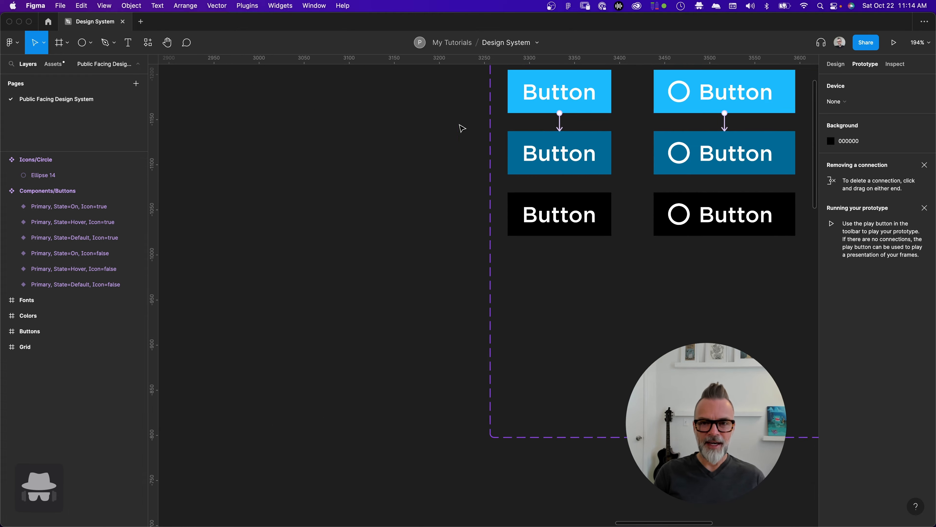
{"action": "left_click_drag", "start_coordinate": [502, 110], "coordinate": [532, 372]}
{"action": "left_click", "coordinate": [517, 294]}
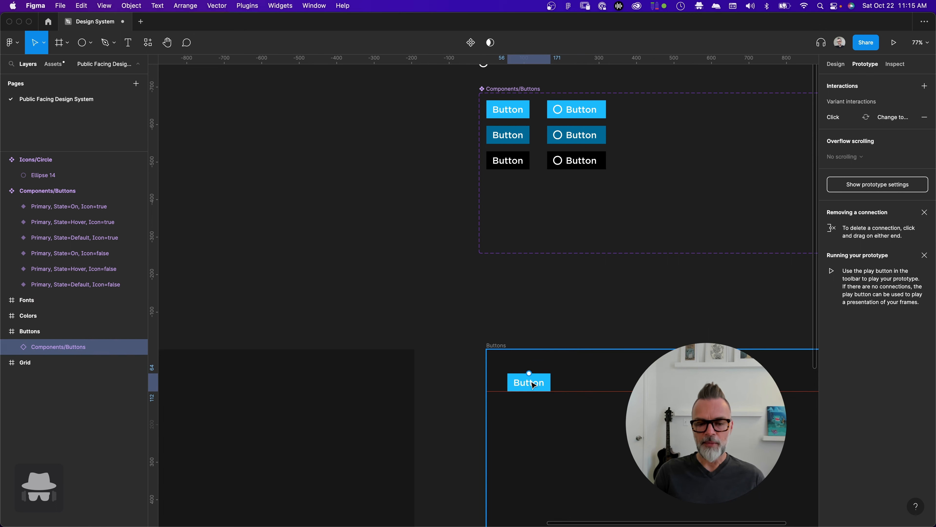
Show the layout grids on the design system frames
{"action": "scroll", "coordinate": [531, 376], "scroll_direction": "down", "scroll_amount": 10}
{"action": "scroll", "coordinate": [360, 297], "scroll_direction": "up", "scroll_amount": 6}
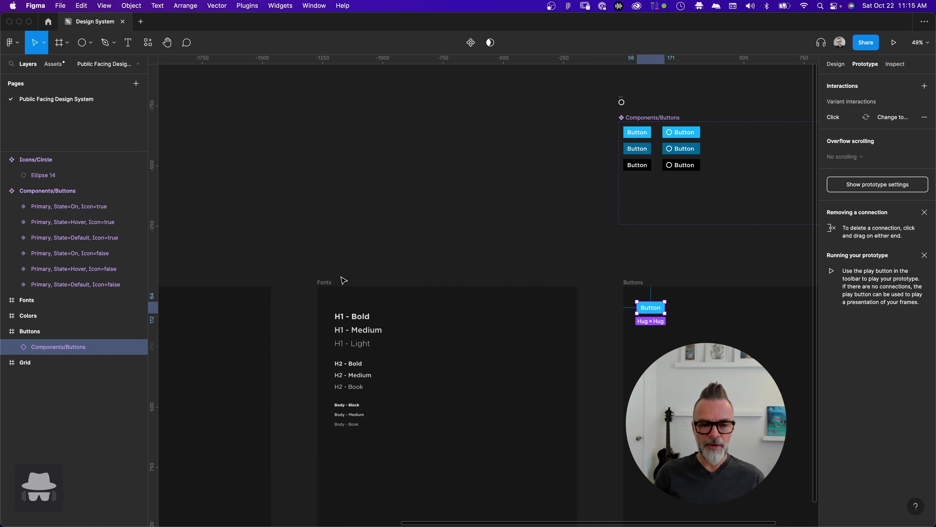
{"action": "left_click", "coordinate": [249, 218]}
{"action": "key", "text": "ctrl+g"}
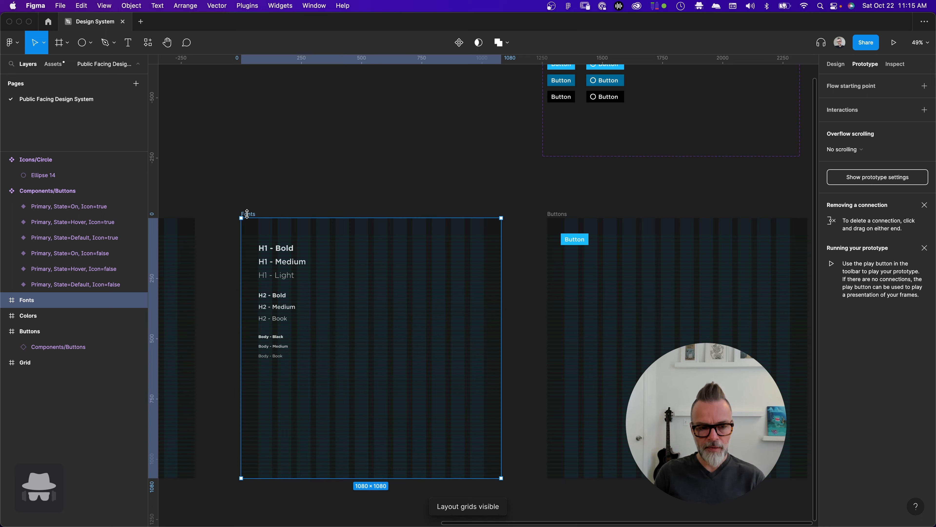
{"action": "scroll", "coordinate": [253, 334], "scroll_direction": "up", "scroll_amount": 4}
{"action": "scroll", "coordinate": [331, 151], "scroll_direction": "down", "scroll_amount": 3}
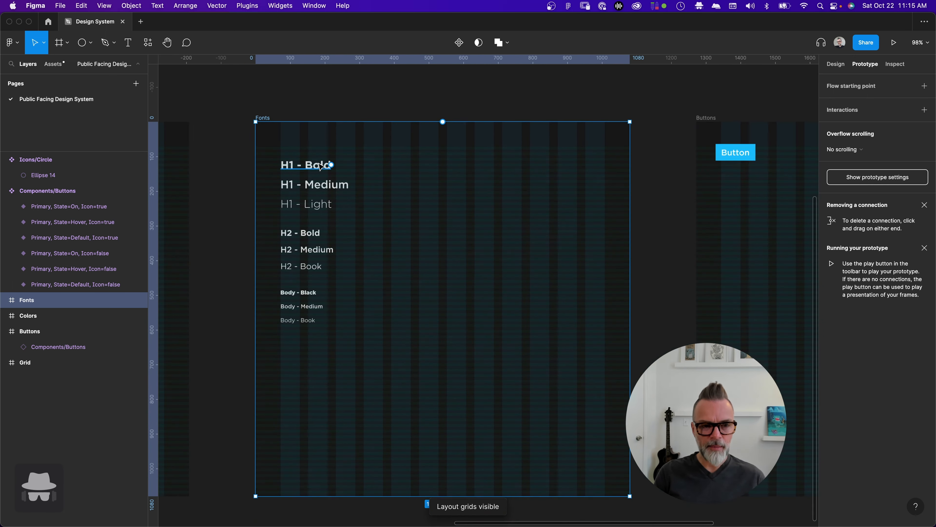
Align the button instance with the first layout grid column of the Buttons frame, at X 72 and Y 72
{"action": "scroll", "coordinate": [663, 173], "scroll_direction": "right", "scroll_amount": 6}
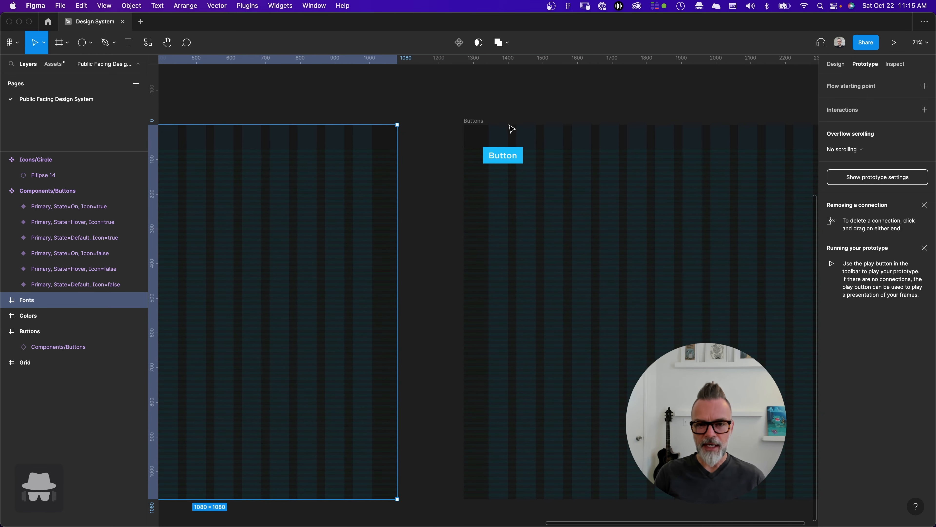
{"action": "scroll", "coordinate": [514, 121], "scroll_direction": "right", "scroll_amount": 4}
{"action": "left_click_drag", "start_coordinate": [351, 159], "coordinate": [361, 166]}
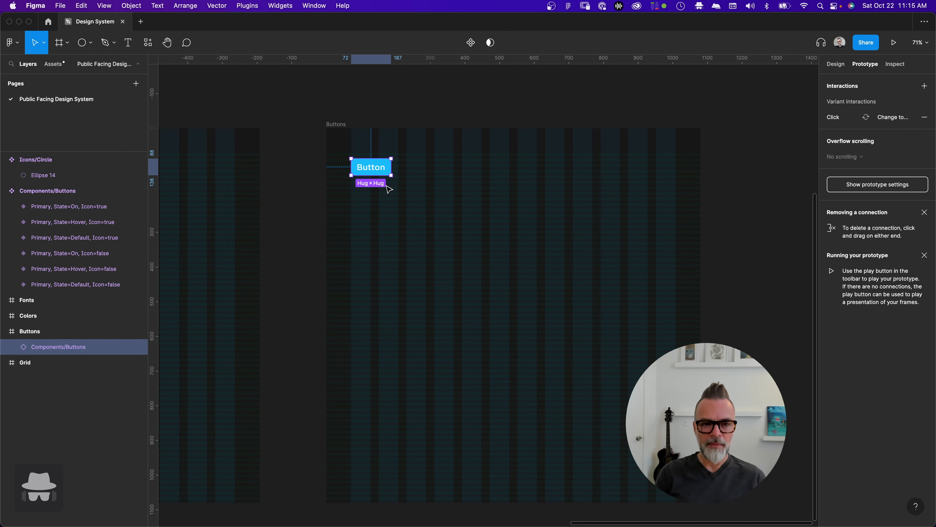
{"action": "key", "text": "Up"}
{"action": "key", "text": "Up"}
{"action": "key", "text": "Up"}
{"action": "key", "text": "shift+Up"}
{"action": "key", "text": "shift+Up"}
{"action": "key", "text": "shift+Down"}
{"action": "key", "text": "Up"}
{"action": "key", "text": "Up"}
{"action": "key", "text": "Up"}
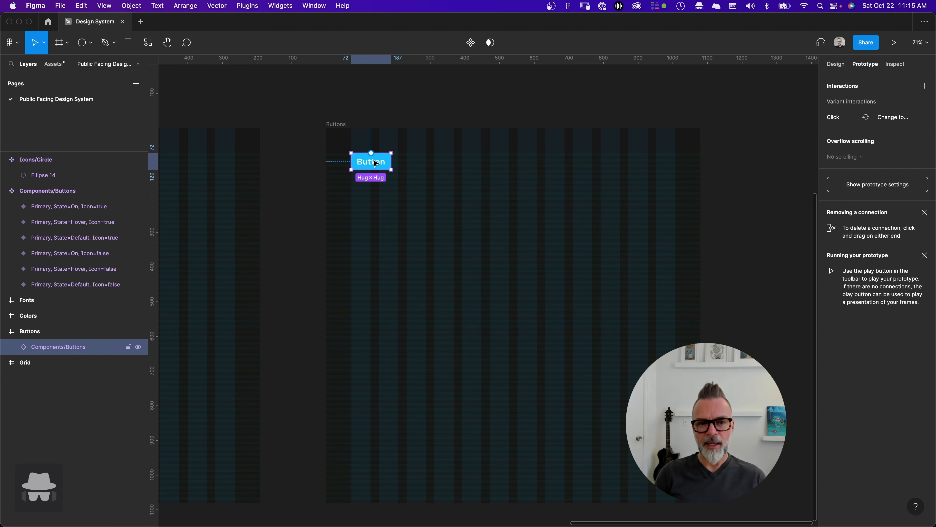
Nudge the button instance down to Y 112 in the Buttons frame
{"action": "key", "text": "shift+Down"}
{"action": "key", "text": "shift+Down"}
{"action": "key", "text": "shift+Down"}
{"action": "key", "text": "shift+Down"}
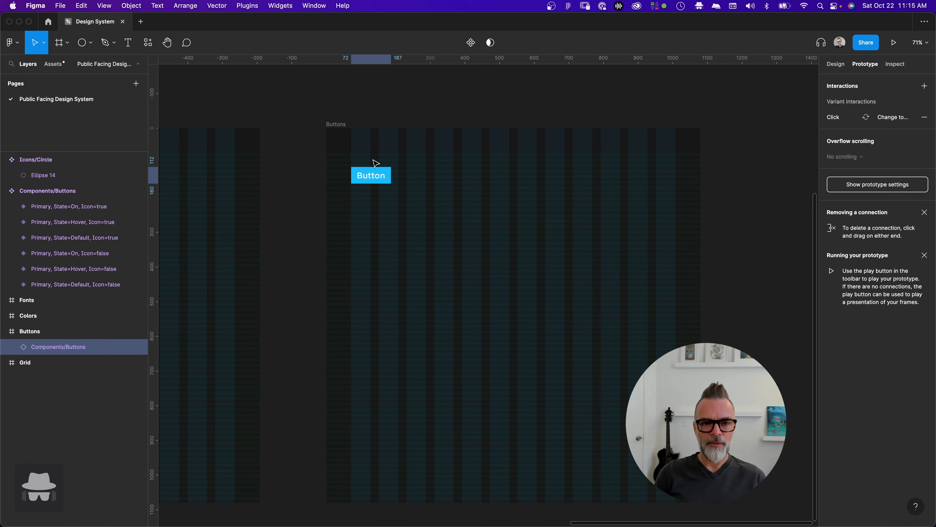
Measure the H1 - Bold text's offset from the Fonts frame edges and compare it with the button's position
{"action": "scroll", "coordinate": [376, 163], "scroll_direction": "down", "scroll_amount": 5}
{"action": "scroll", "coordinate": [360, 209], "scroll_direction": "left", "scroll_amount": 5}
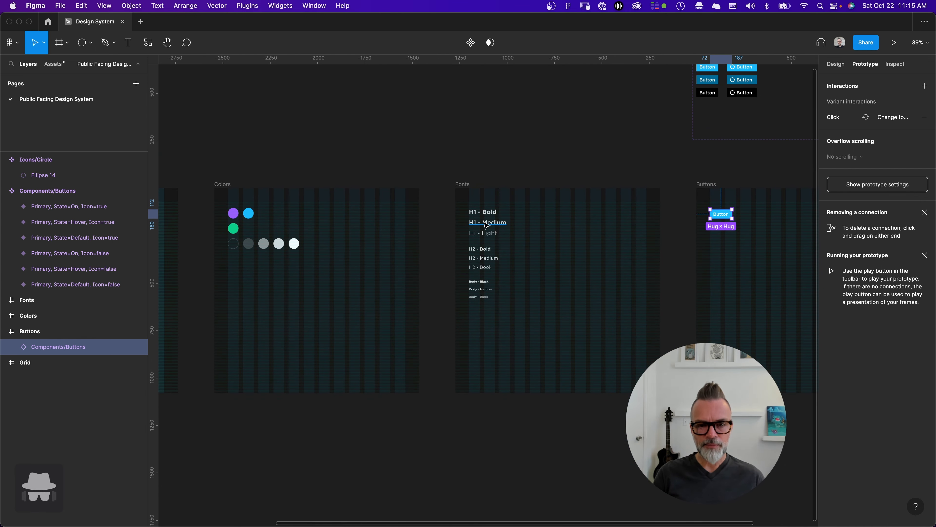
{"action": "left_click", "coordinate": [429, 213]}
{"action": "key", "text": "alt"}
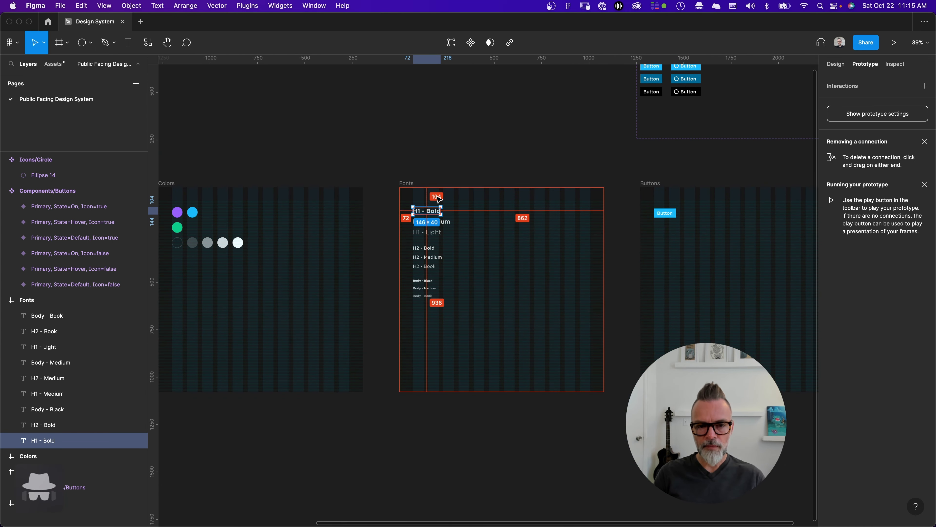
{"action": "left_click", "coordinate": [665, 213]}
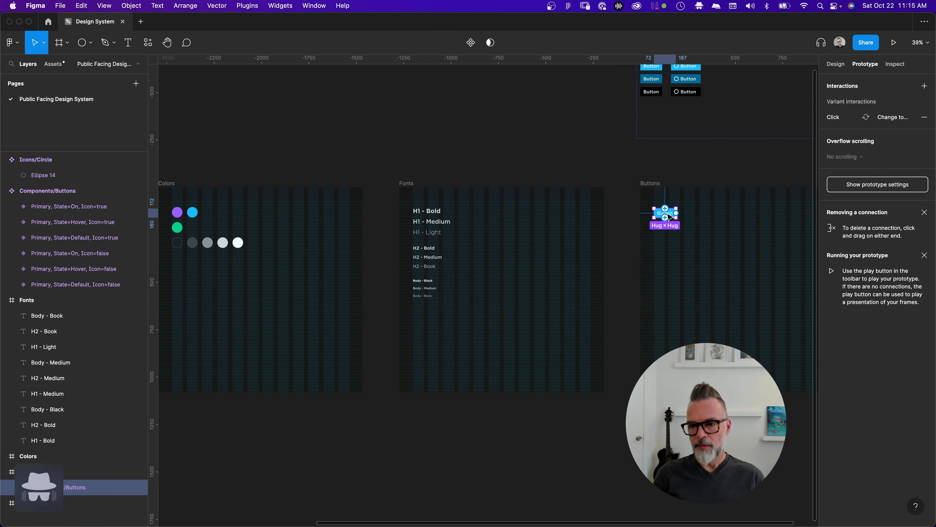
{"action": "scroll", "coordinate": [599, 236], "scroll_direction": "up", "scroll_amount": 10}
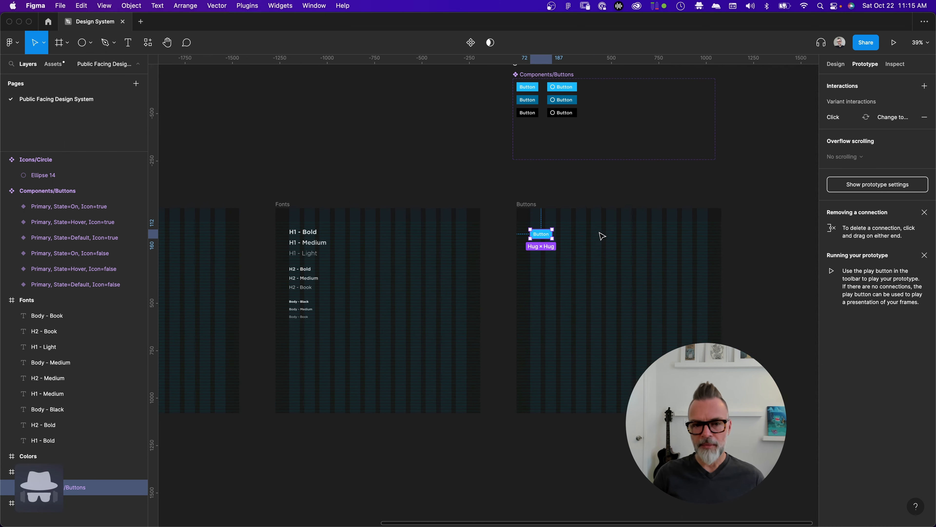
{"action": "scroll", "coordinate": [277, 238], "scroll_direction": "left", "scroll_amount": 5}
{"action": "left_click", "coordinate": [463, 221]}
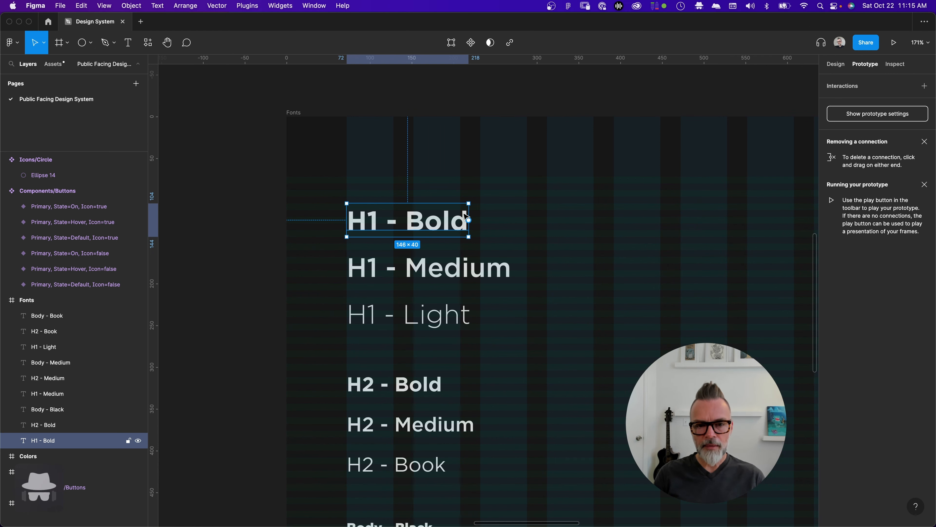
{"action": "scroll", "coordinate": [663, 222], "scroll_direction": "right", "scroll_amount": 15}
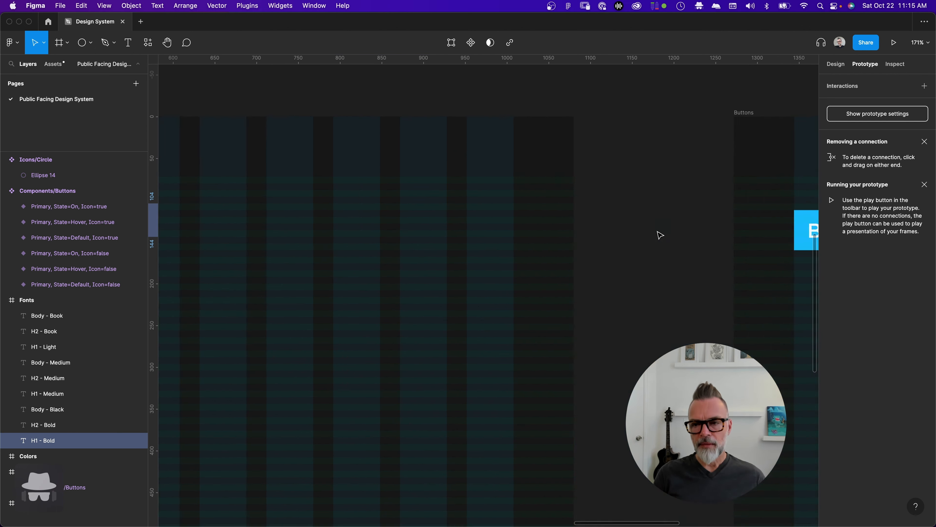
Nudge the button instance up to Y 104, level with the top of the H1 - Bold text
{"action": "left_click", "coordinate": [410, 221]}
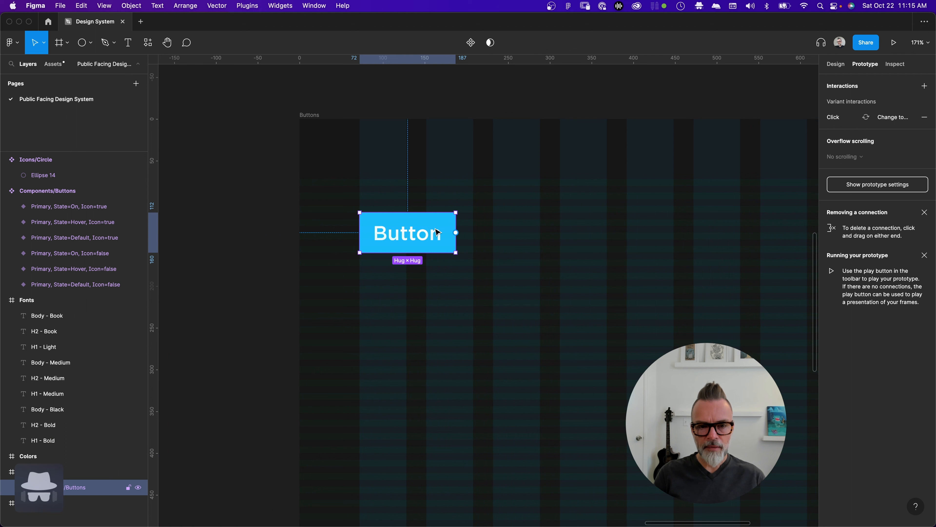
{"action": "key", "text": "Up"}
{"action": "key", "text": "Up"}
{"action": "key", "text": "Up"}
{"action": "key", "text": "Up"}
{"action": "key", "text": "Up"}
{"action": "key", "text": "Up"}
{"action": "key", "text": "Up"}
{"action": "key", "text": "Up"}
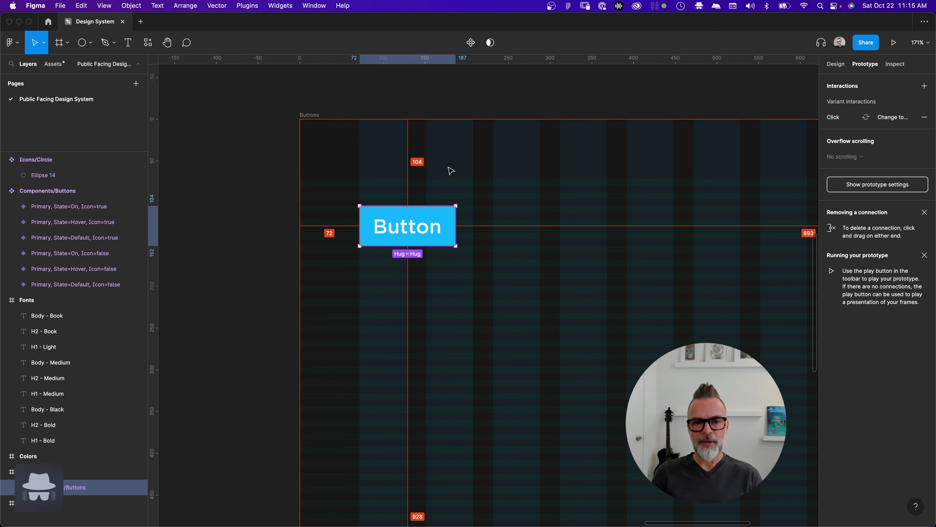
Measure the button instance's distances to the edges of the Buttons frame
{"action": "scroll", "coordinate": [463, 235], "scroll_direction": "down", "scroll_amount": 5}
{"action": "scroll", "coordinate": [464, 235], "scroll_direction": "right", "scroll_amount": 3}
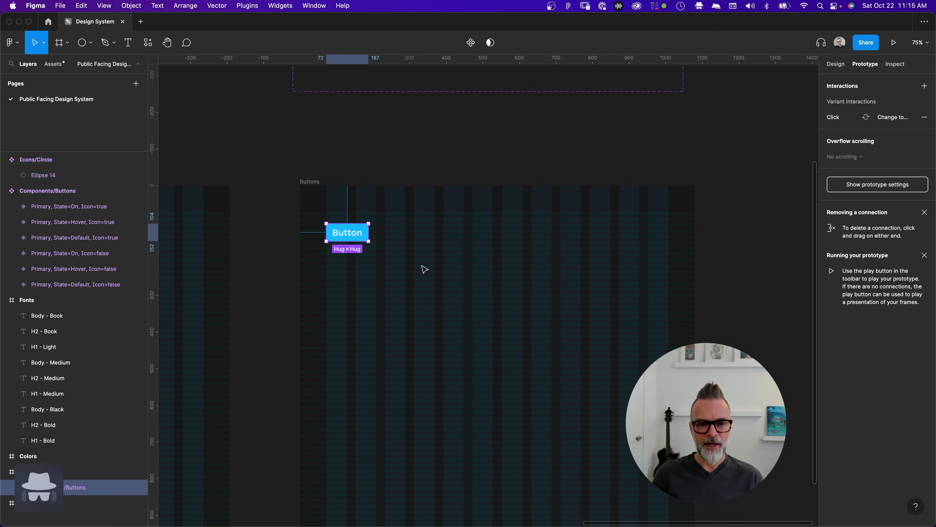
{"action": "scroll", "coordinate": [361, 217], "scroll_direction": "up", "scroll_amount": 5}
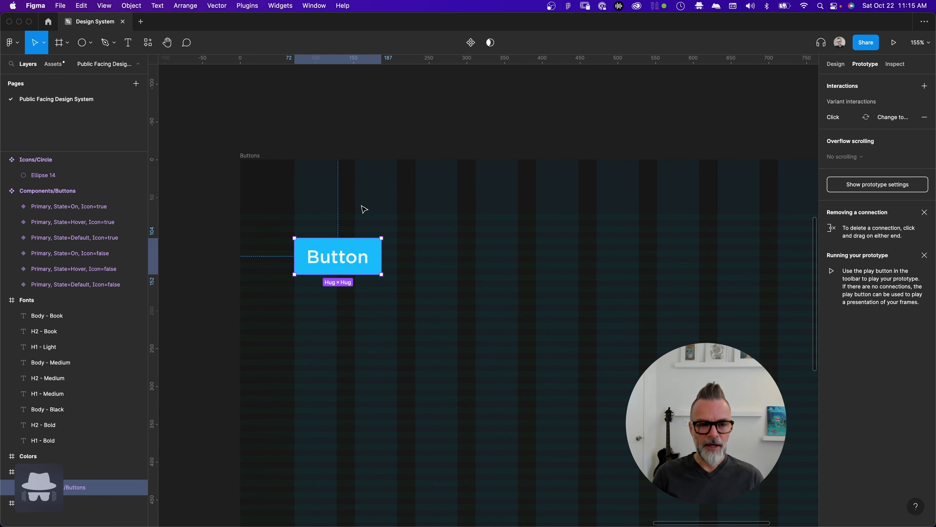
{"action": "left_click", "coordinate": [474, 219]}
{"action": "left_click", "coordinate": [362, 258]}
{"action": "scroll", "coordinate": [432, 203], "scroll_direction": "down", "scroll_amount": 5}
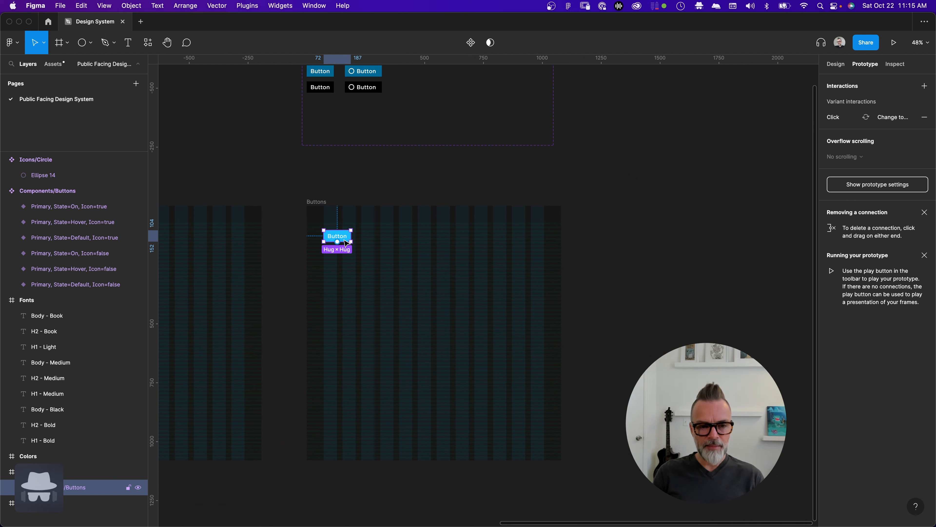
{"action": "key", "text": "alt"}
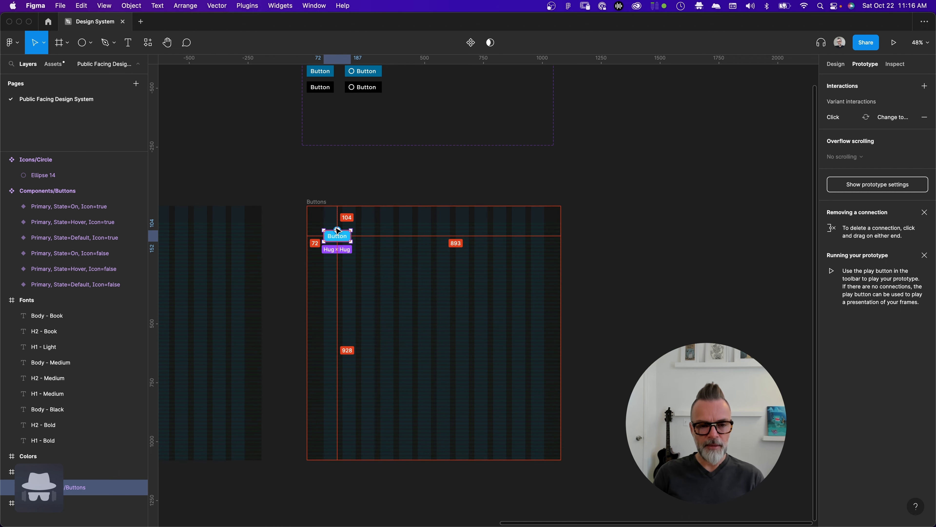
{"action": "scroll", "coordinate": [372, 235], "scroll_direction": "up", "scroll_amount": 5}
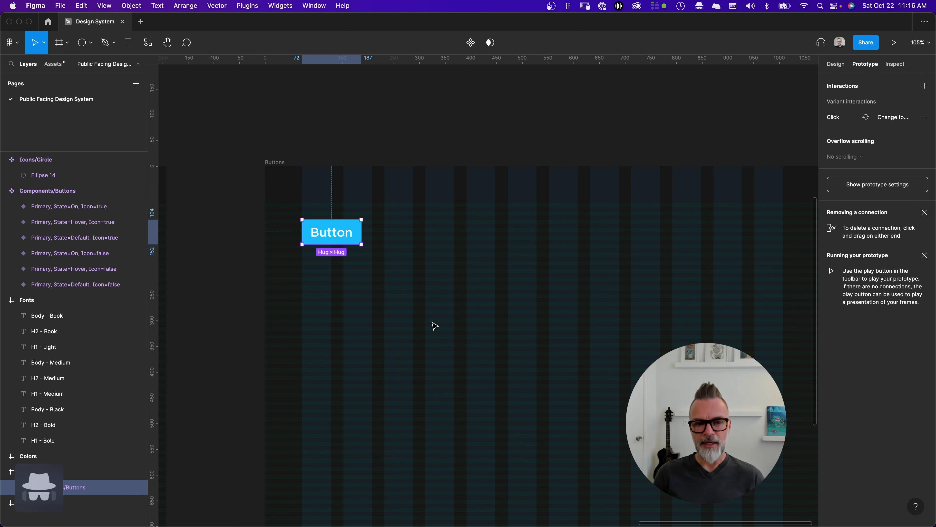
{"action": "scroll", "coordinate": [433, 325], "scroll_direction": "down", "scroll_amount": 3}
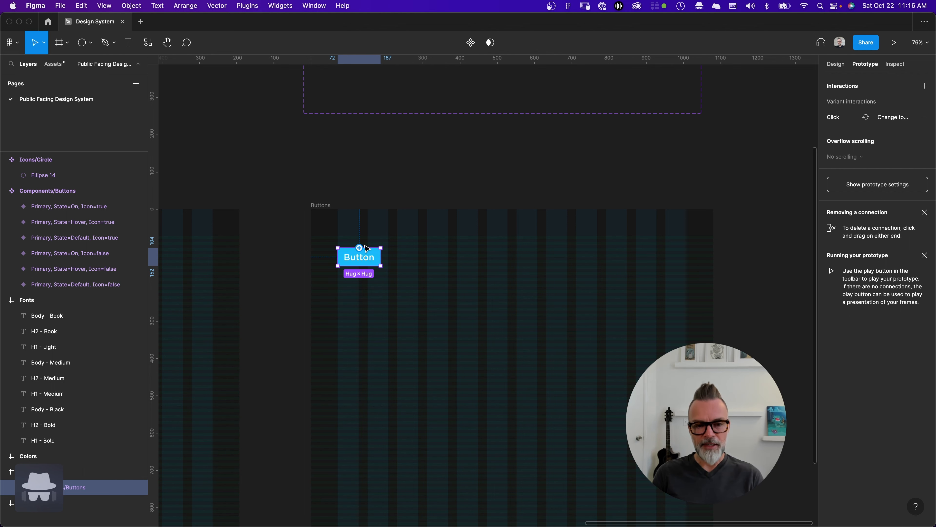
{"action": "key", "text": "alt"}
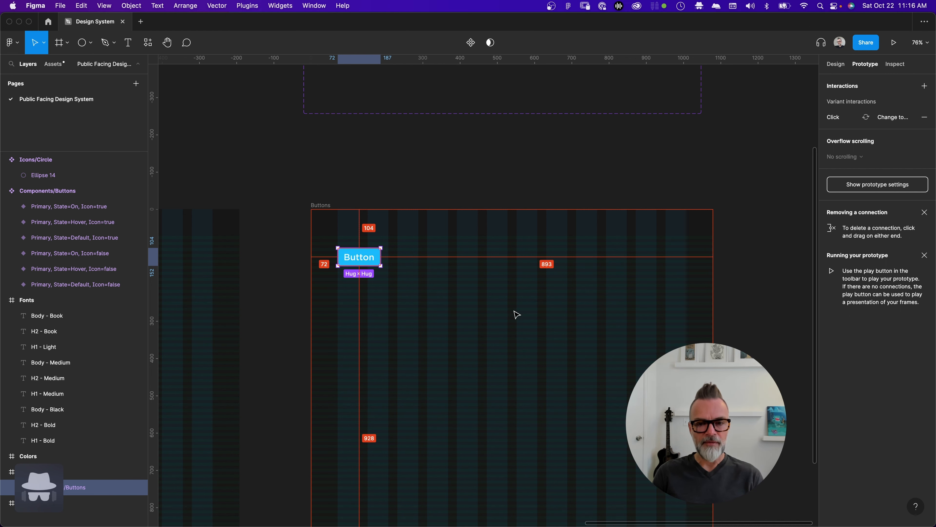
Preview the Buttons frame as a running prototype, and return to the Design System file
{"action": "scroll", "coordinate": [560, 199], "scroll_direction": "down", "scroll_amount": 5}
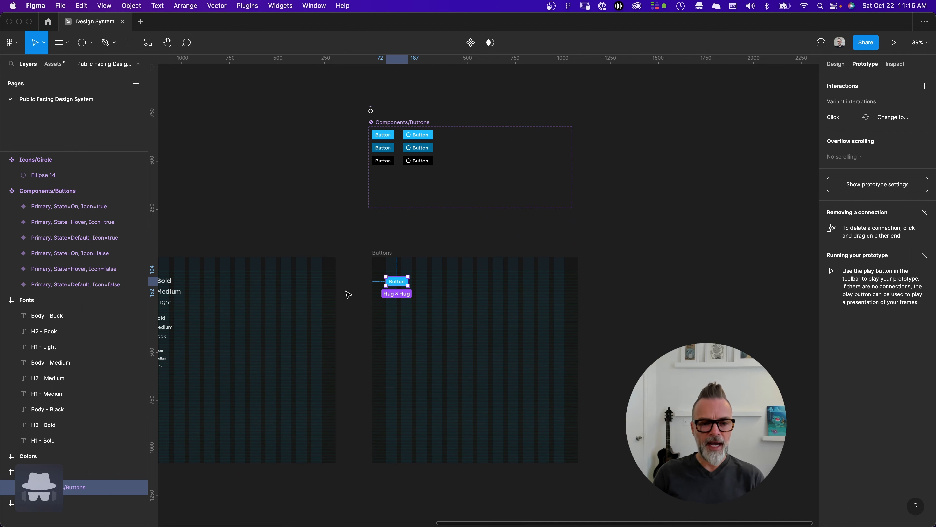
{"action": "left_click", "coordinate": [406, 238]}
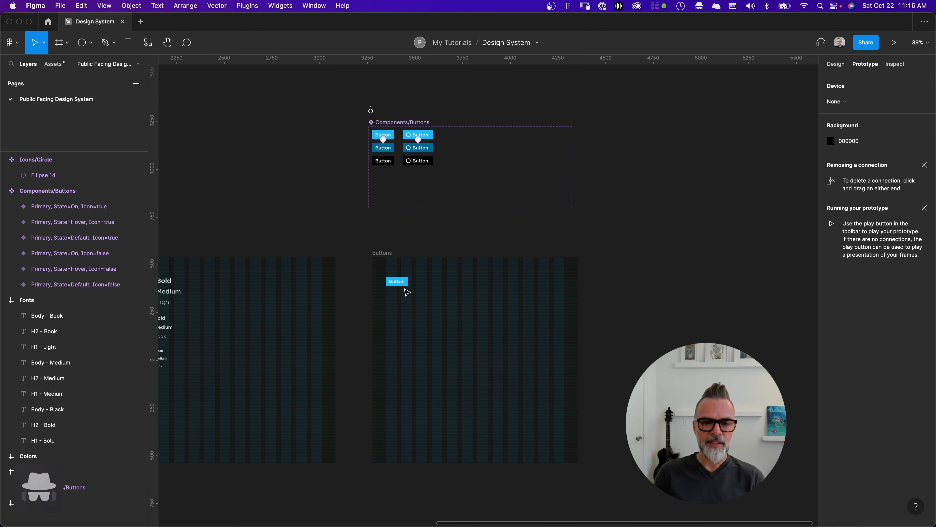
{"action": "left_click", "coordinate": [408, 296]}
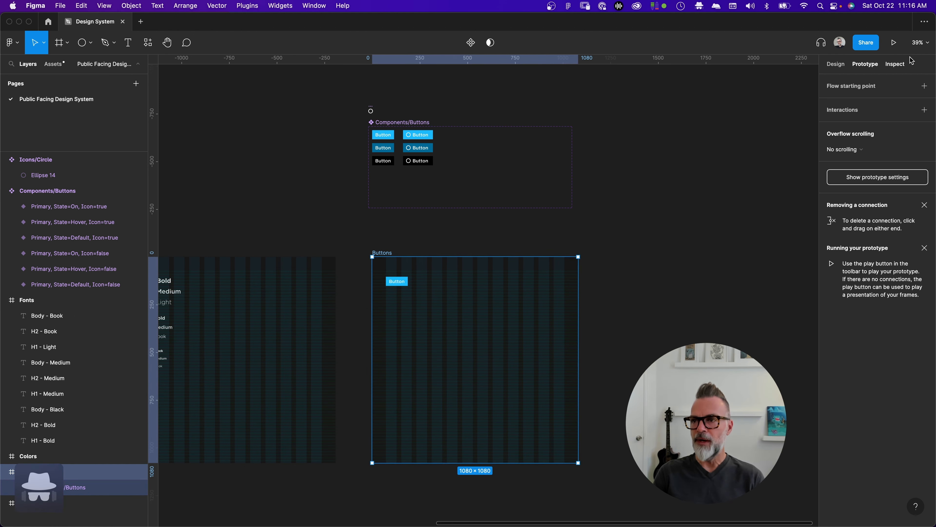
{"action": "left_click", "coordinate": [893, 44]}
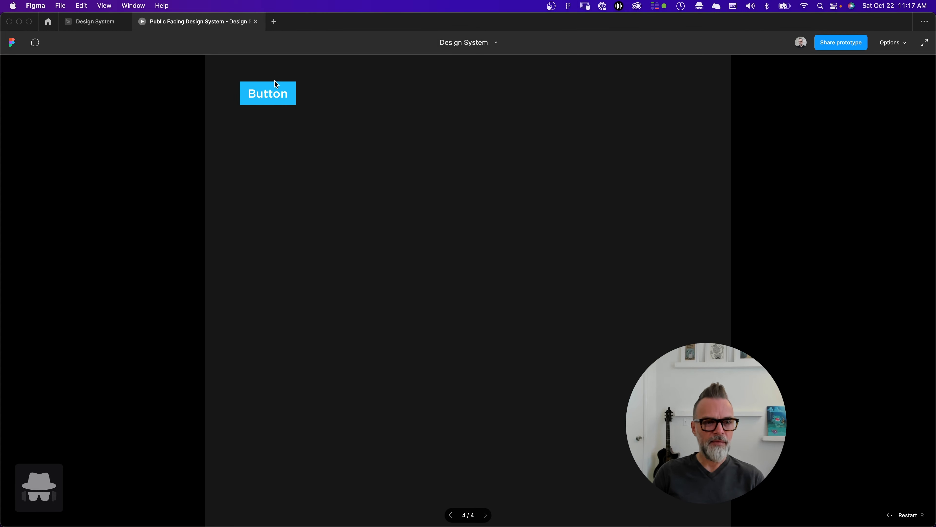
{"action": "left_click", "coordinate": [104, 22]}
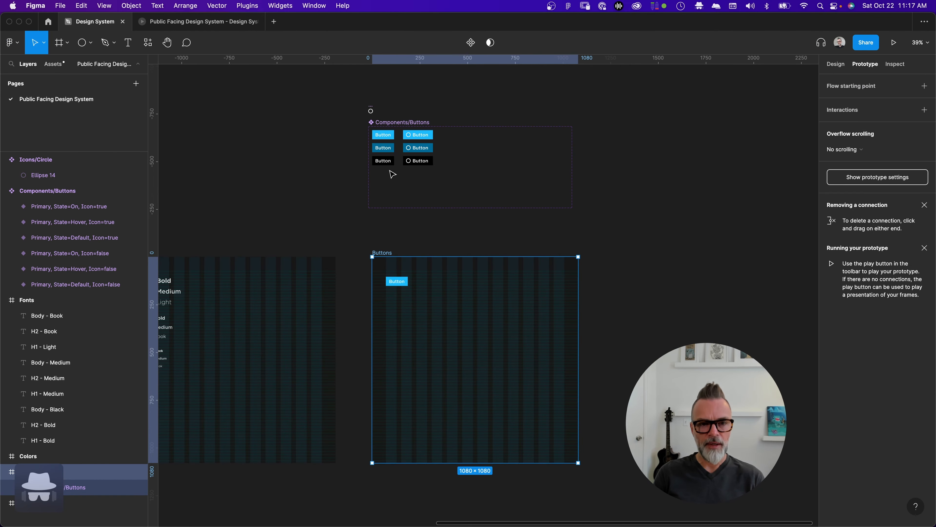
Set the interaction trigger of the Default button variant without icon to While hovering
{"action": "left_click", "coordinate": [385, 133]}
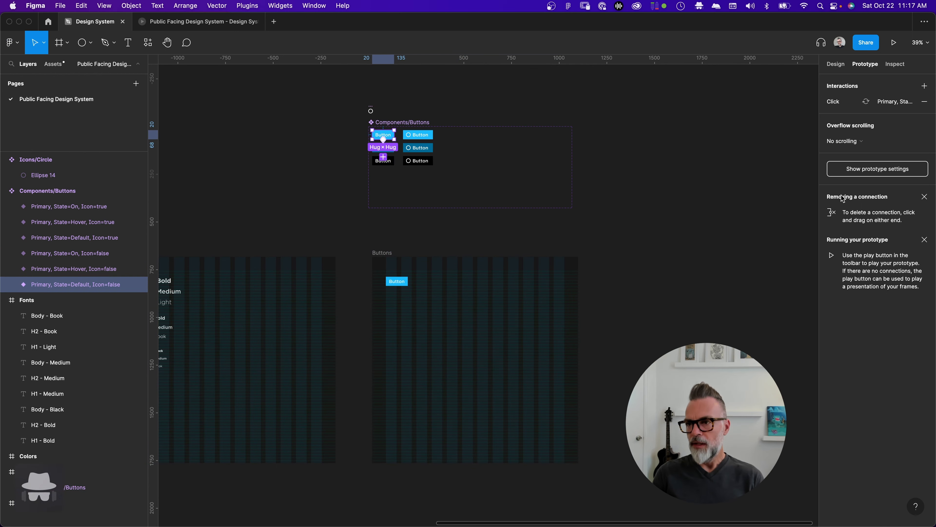
{"action": "left_click", "coordinate": [899, 103]}
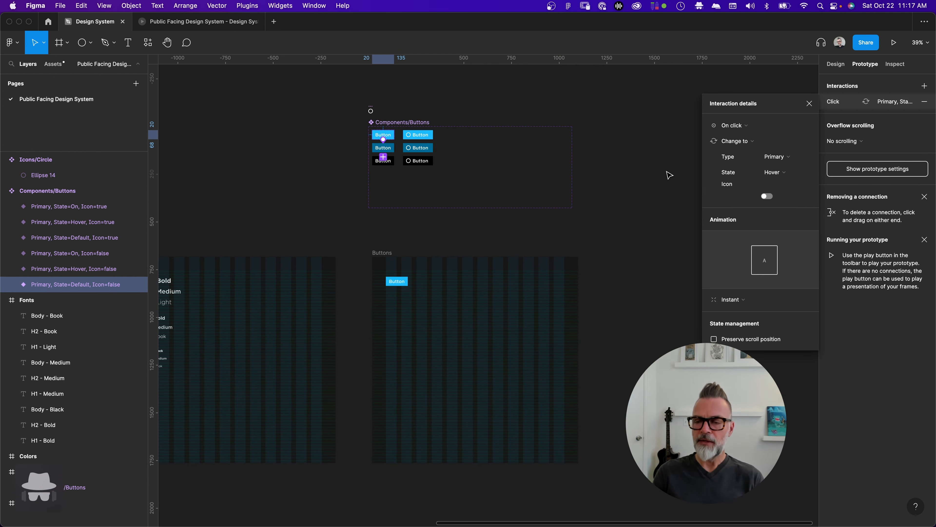
{"action": "left_click", "coordinate": [731, 126]}
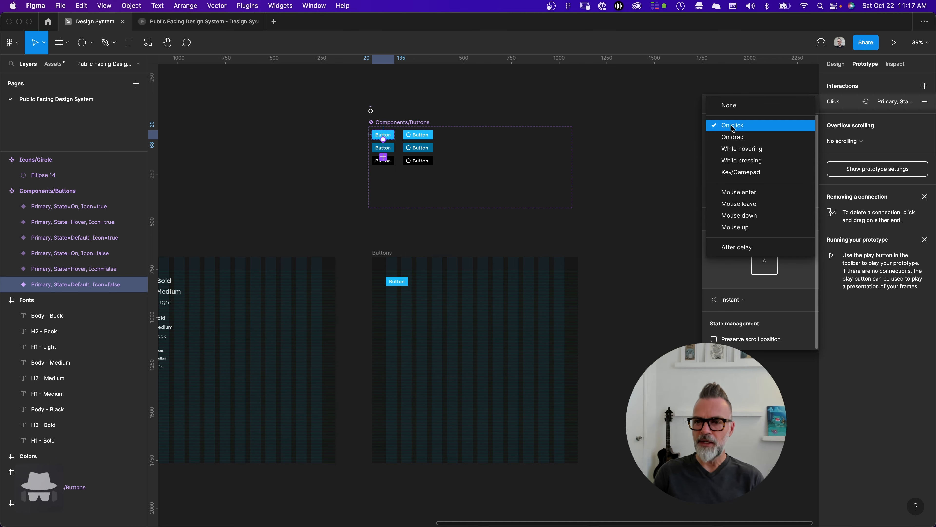
{"action": "left_click", "coordinate": [733, 150]}
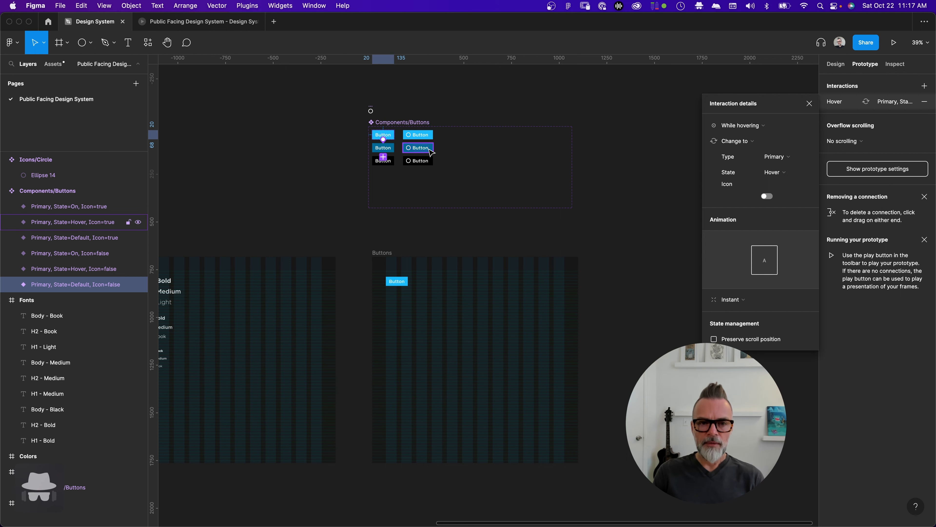
Set the interaction trigger of the Default button variant with icon to While hovering
{"action": "left_click", "coordinate": [427, 136]}
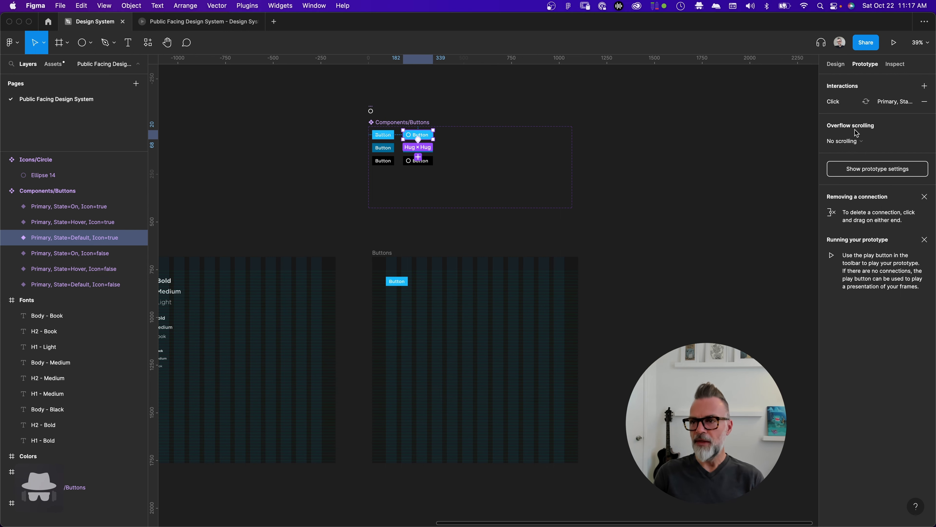
{"action": "left_click", "coordinate": [831, 102]}
{"action": "left_click", "coordinate": [736, 126]}
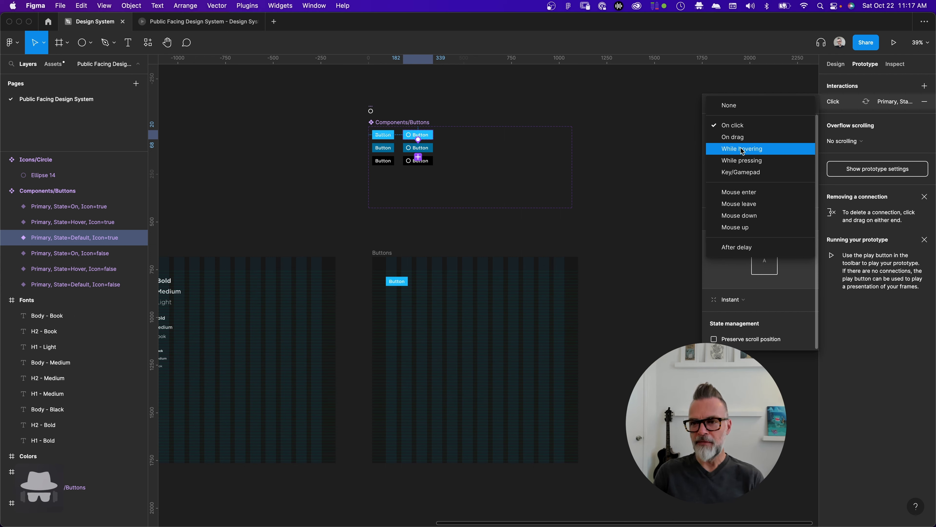
{"action": "left_click", "coordinate": [725, 152]}
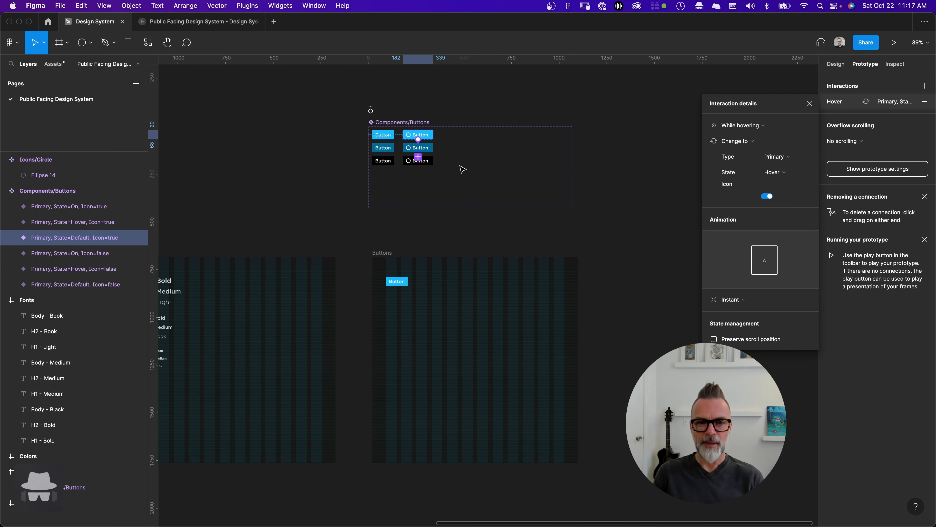
{"action": "left_click", "coordinate": [734, 126]}
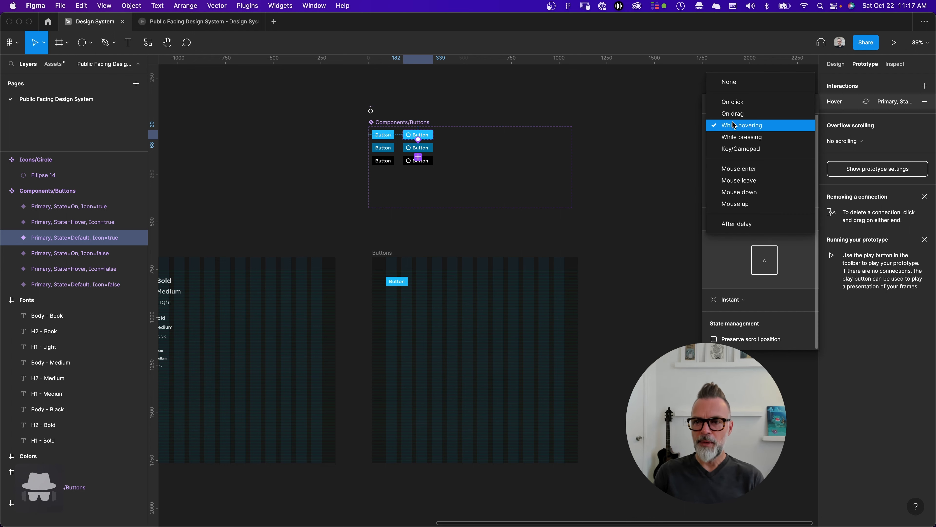
{"action": "left_click", "coordinate": [733, 127]}
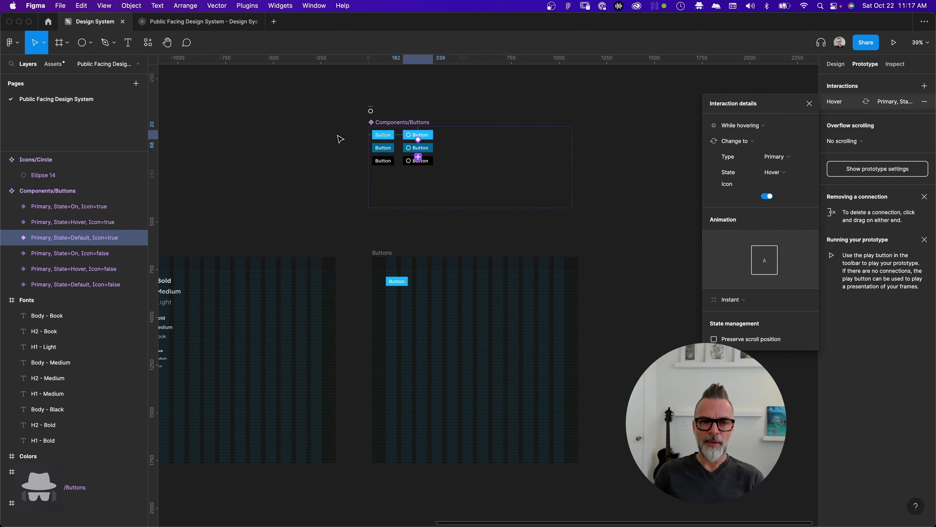
Test the button's hover interaction in the running prototype, and close the preview
{"action": "left_click", "coordinate": [660, 199]}
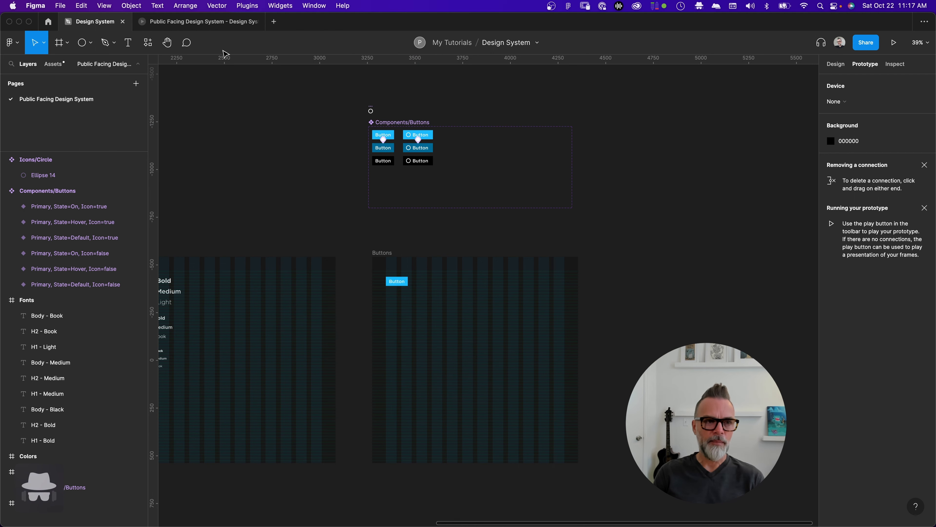
{"action": "left_click", "coordinate": [186, 22]}
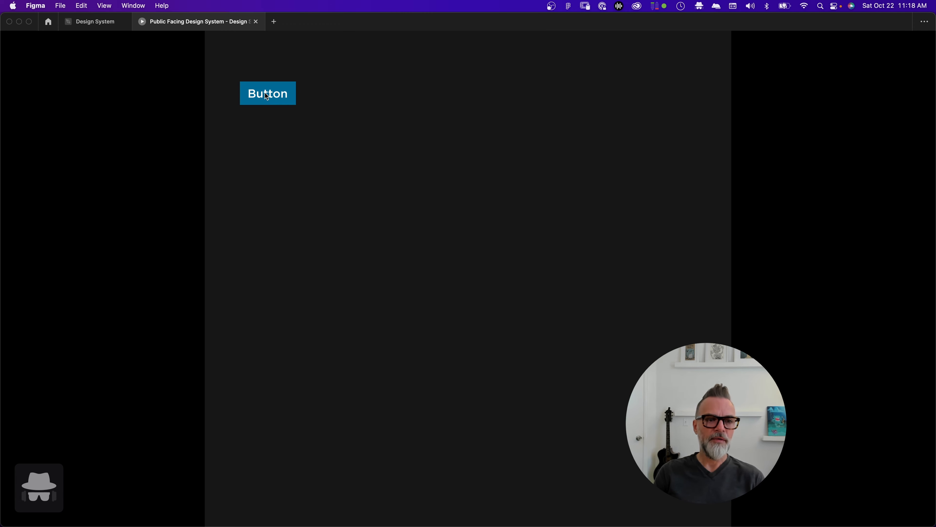
{"action": "left_click", "coordinate": [256, 22]}
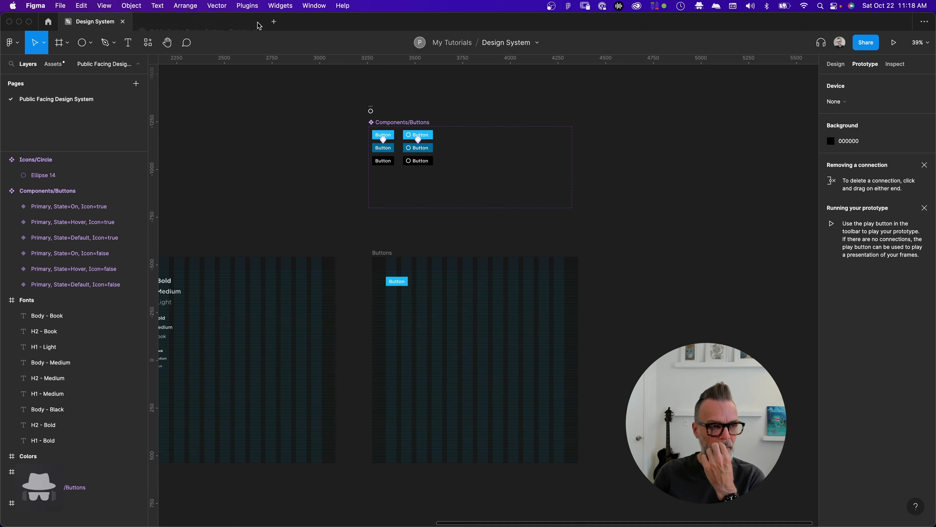
Review the interaction details and available triggers of the Default button variant without icon, keeping While hovering
{"action": "scroll", "coordinate": [409, 143], "scroll_direction": "up", "scroll_amount": 6}
{"action": "scroll", "coordinate": [436, 169], "scroll_direction": "down", "scroll_amount": 3}
{"action": "scroll", "coordinate": [439, 173], "scroll_direction": "up", "scroll_amount": 2}
{"action": "scroll", "coordinate": [439, 172], "scroll_direction": "right", "scroll_amount": 3}
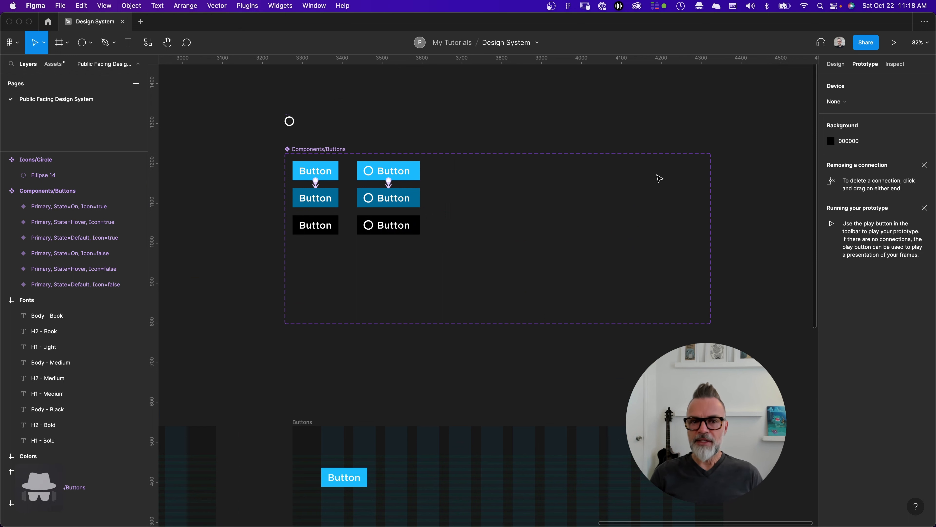
{"action": "mouse_move", "coordinate": [353, 191]}
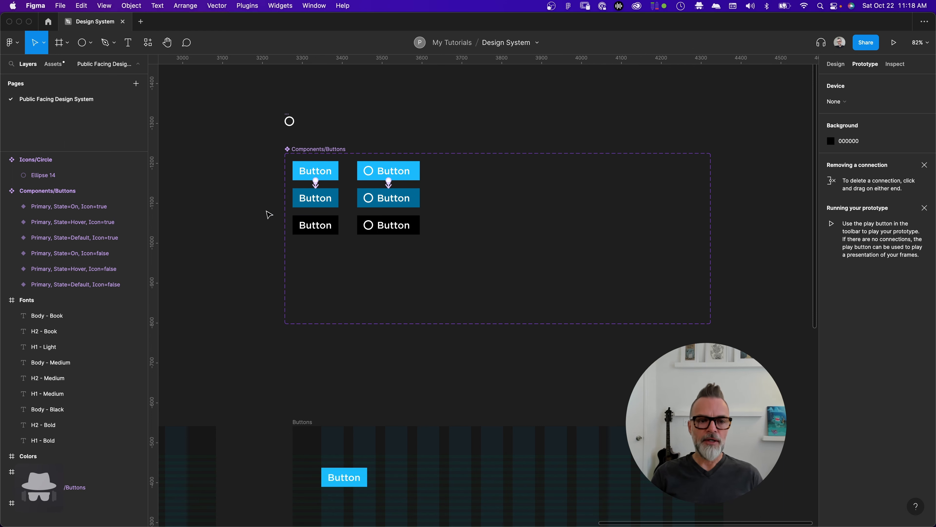
{"action": "left_click", "coordinate": [313, 174]}
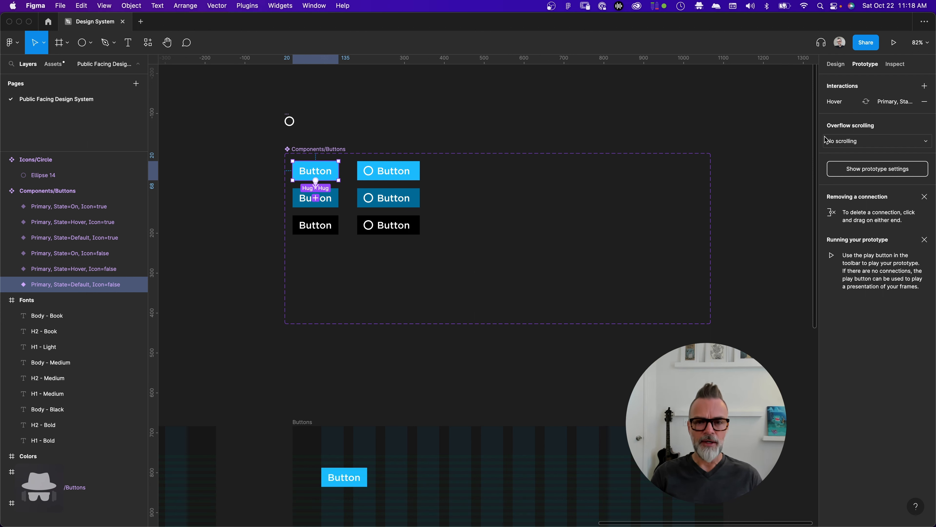
{"action": "left_click", "coordinate": [846, 105]}
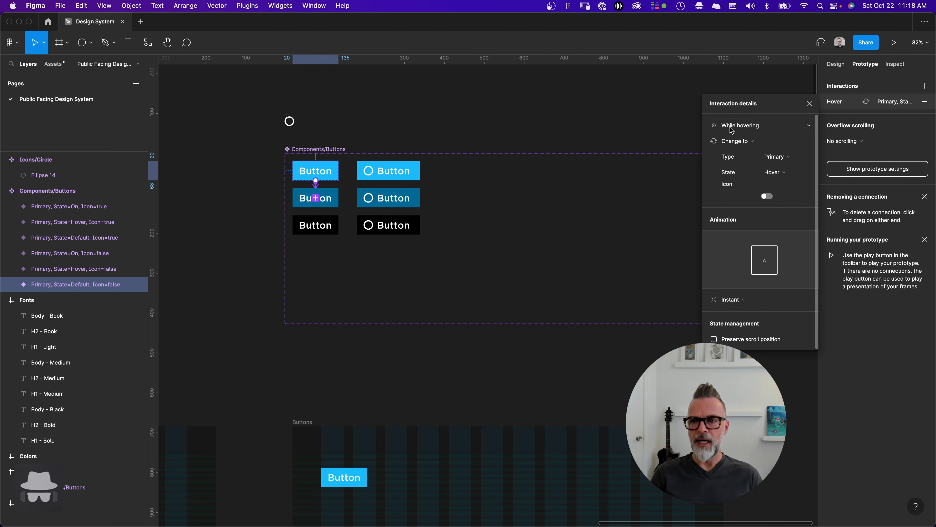
{"action": "left_click", "coordinate": [741, 126]}
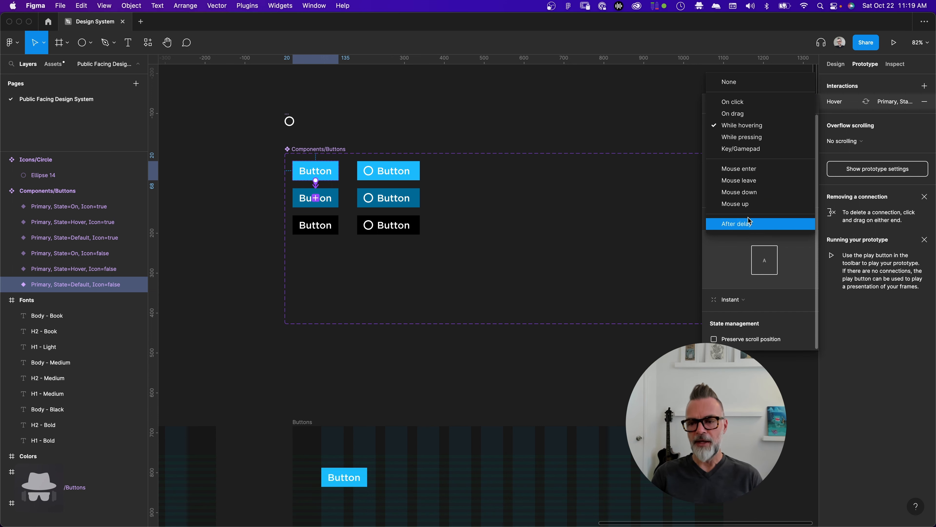
{"action": "left_click", "coordinate": [614, 124]}
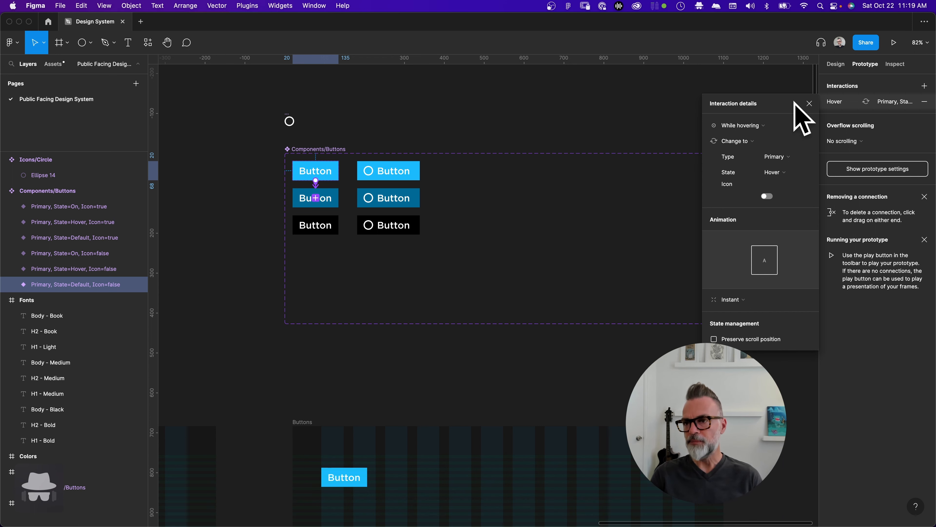
{"action": "left_click", "coordinate": [809, 103]}
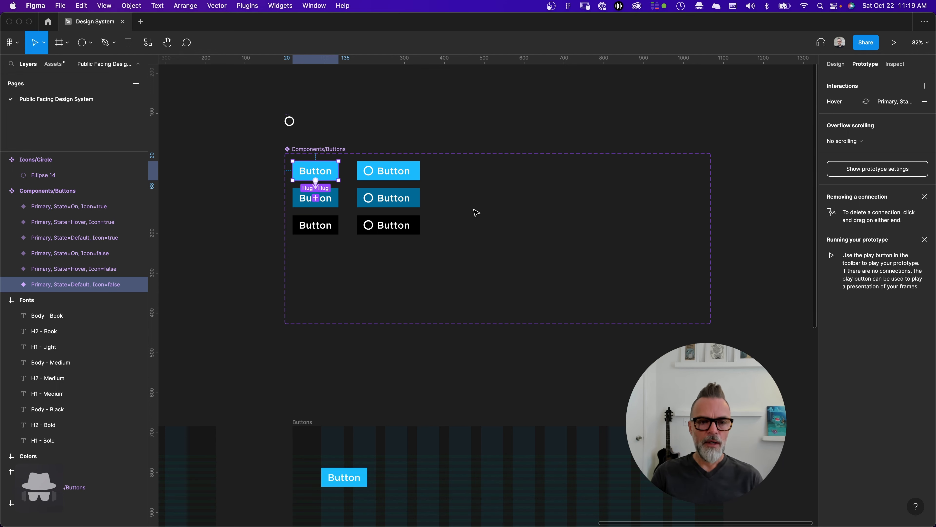
{"action": "scroll", "coordinate": [476, 212], "scroll_direction": "down", "scroll_amount": 10}
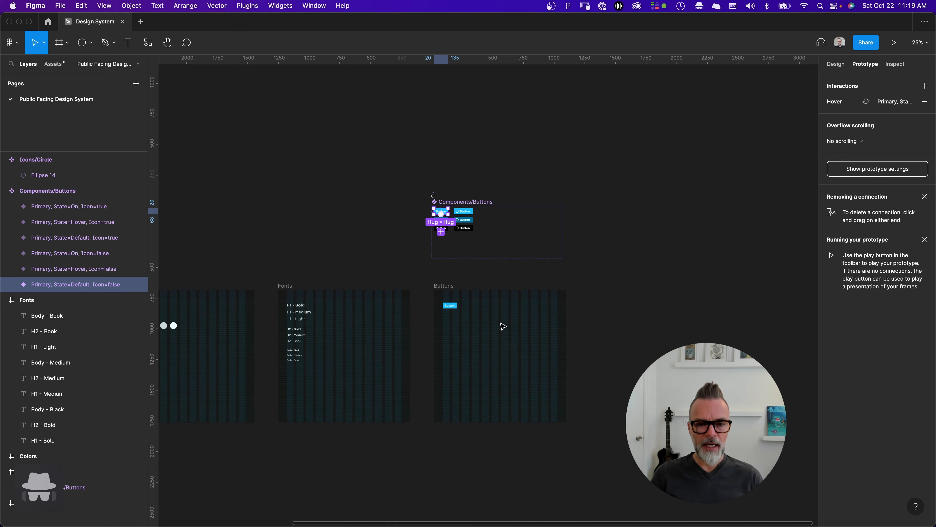
{"action": "scroll", "coordinate": [470, 236], "scroll_direction": "up", "scroll_amount": 5}
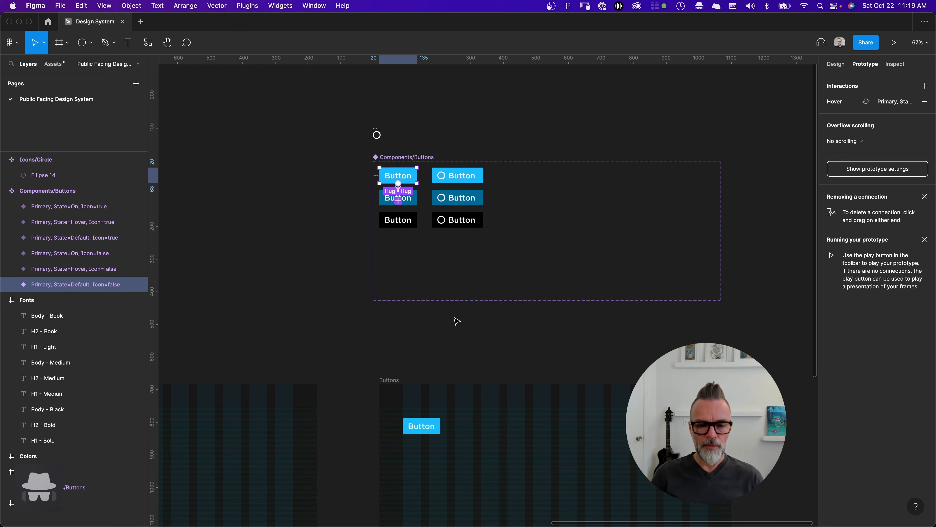
{"action": "scroll", "coordinate": [456, 321], "scroll_direction": "down", "scroll_amount": 6}
{"action": "left_click", "coordinate": [382, 125]}
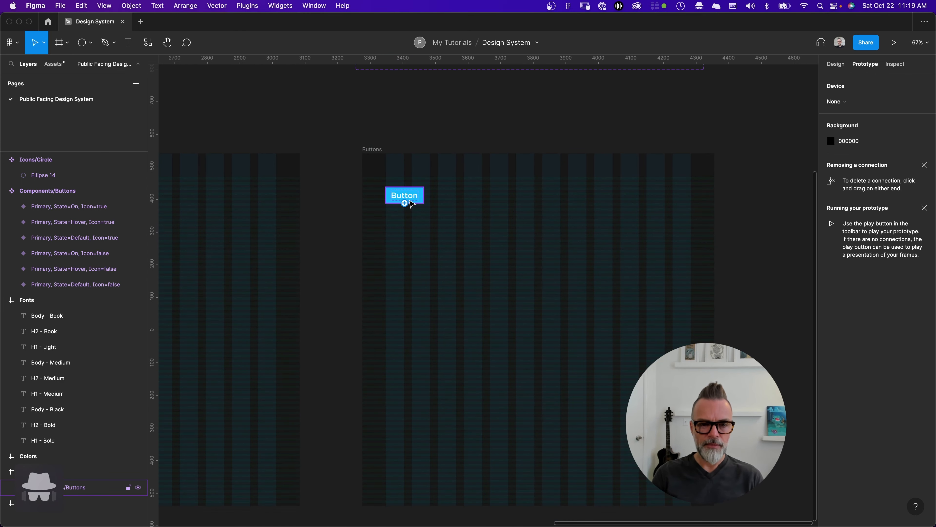
{"action": "scroll", "coordinate": [459, 145], "scroll_direction": "down", "scroll_amount": 3}
{"action": "scroll", "coordinate": [452, 173], "scroll_direction": "left", "scroll_amount": 3}
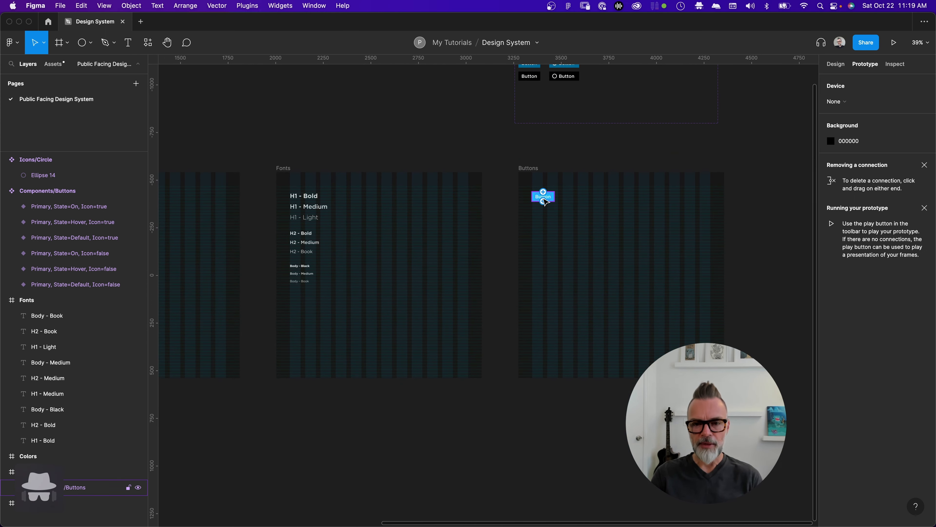
Duplicate the button instance in the Buttons frame twice downward at X 72, with 24 px gaps between the copies
{"action": "scroll", "coordinate": [479, 186], "scroll_direction": "up", "scroll_amount": 5}
{"action": "left_click", "coordinate": [501, 178]}
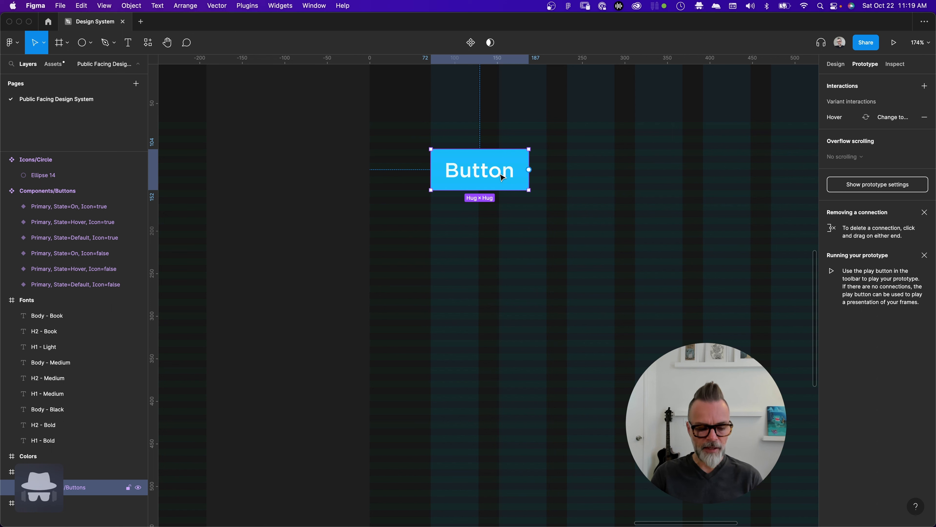
{"action": "left_click_drag", "start_coordinate": [509, 176], "coordinate": [510, 238]}
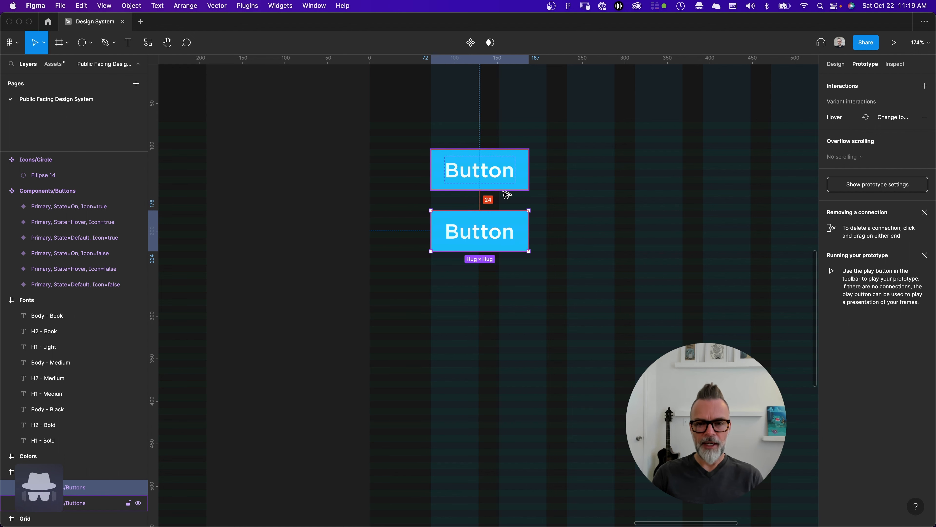
{"action": "left_click_drag", "start_coordinate": [506, 230], "coordinate": [504, 289]}
{"action": "scroll", "coordinate": [502, 188], "scroll_direction": "down", "scroll_amount": 5}
{"action": "scroll", "coordinate": [503, 221], "scroll_direction": "up", "scroll_amount": 2}
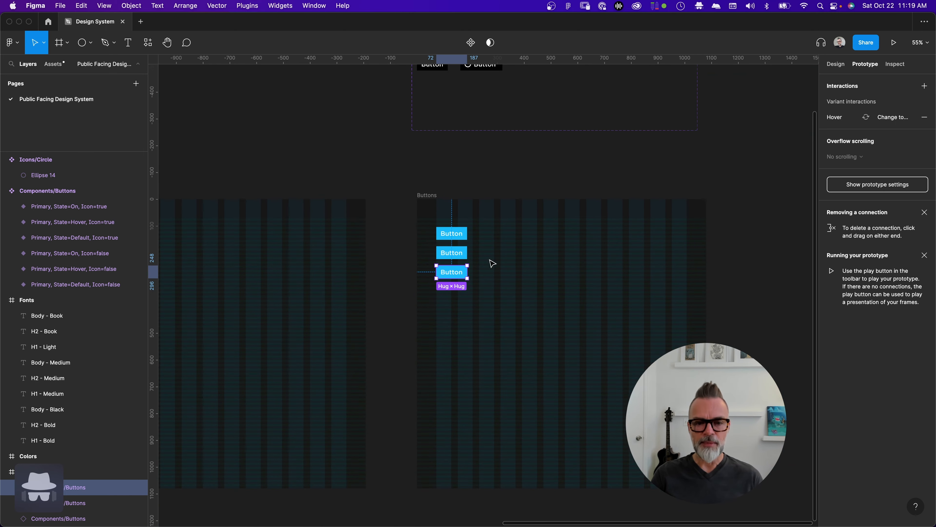
{"action": "scroll", "coordinate": [462, 263], "scroll_direction": "up", "scroll_amount": 3}
{"action": "left_click", "coordinate": [318, 234]}
Try to copy the Default button variant with icon into the Buttons frame while in prototype mode
{"action": "scroll", "coordinate": [464, 274], "scroll_direction": "down", "scroll_amount": 6}
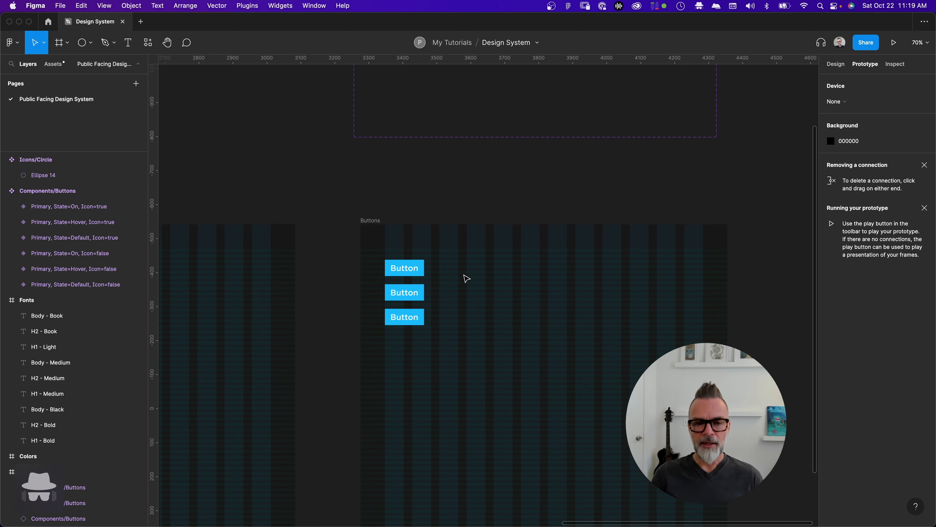
{"action": "scroll", "coordinate": [450, 253], "scroll_direction": "up", "scroll_amount": 1}
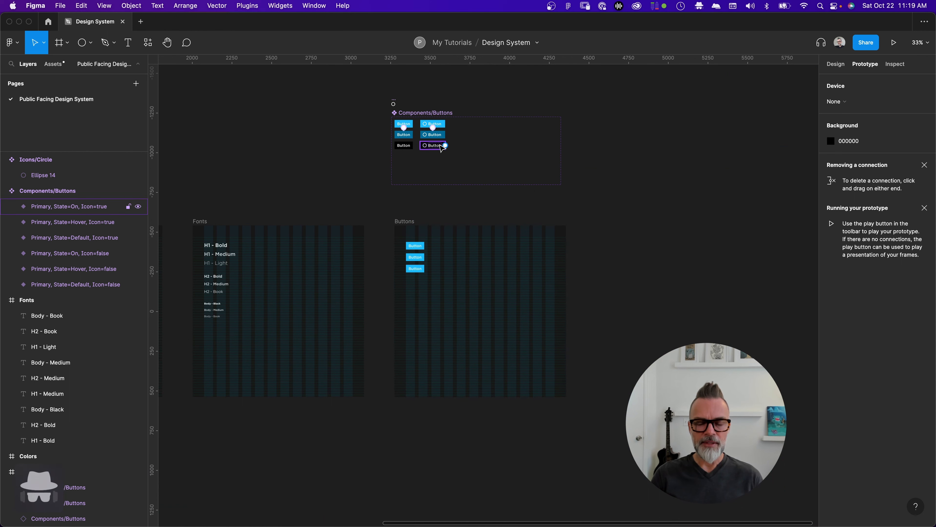
{"action": "left_click_drag", "start_coordinate": [443, 126], "coordinate": [464, 256]}
{"action": "left_click", "coordinate": [464, 256]}
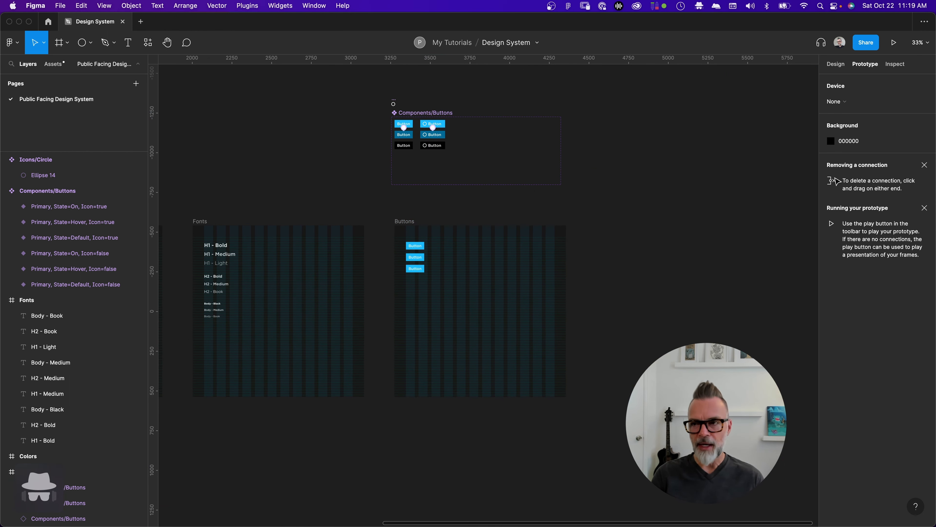
{"action": "scroll", "coordinate": [461, 122], "scroll_direction": "up", "scroll_amount": 5}
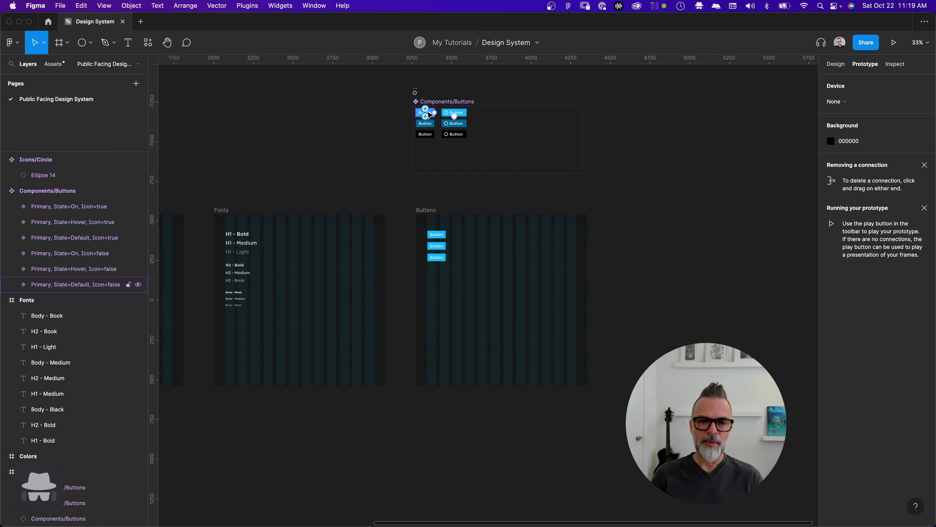
{"action": "scroll", "coordinate": [464, 195], "scroll_direction": "up", "scroll_amount": 2}
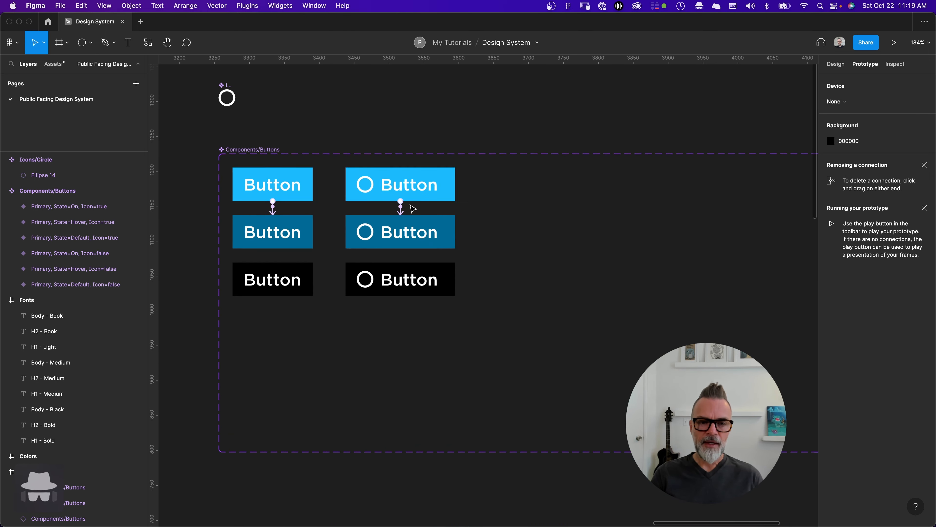
{"action": "left_click", "coordinate": [442, 194]}
{"action": "left_click_drag", "start_coordinate": [456, 184], "coordinate": [528, 332]}
{"action": "scroll", "coordinate": [431, 177], "scroll_direction": "down", "scroll_amount": 6}
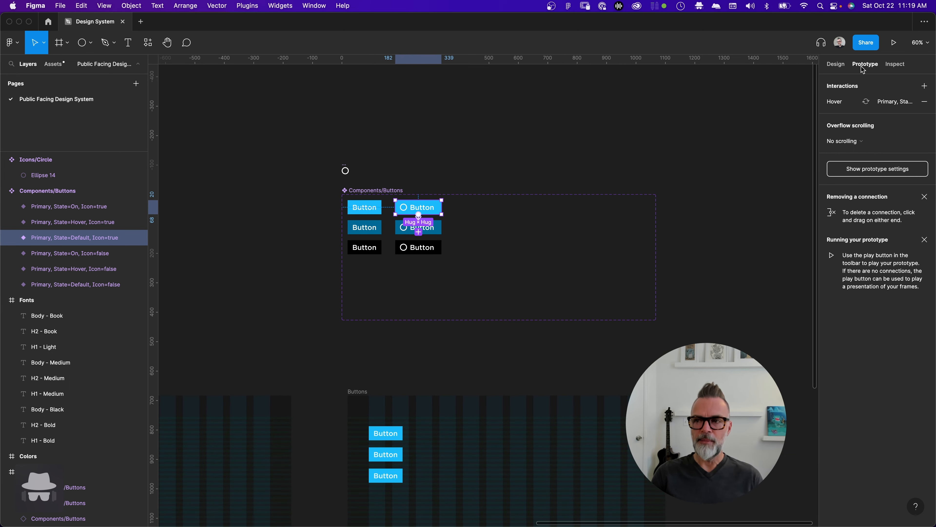
Compare the design, prototype and inspect properties of the Default button variant with icon
{"action": "left_click", "coordinate": [841, 64]}
{"action": "key", "text": "Escape"}
{"action": "left_click", "coordinate": [431, 217]}
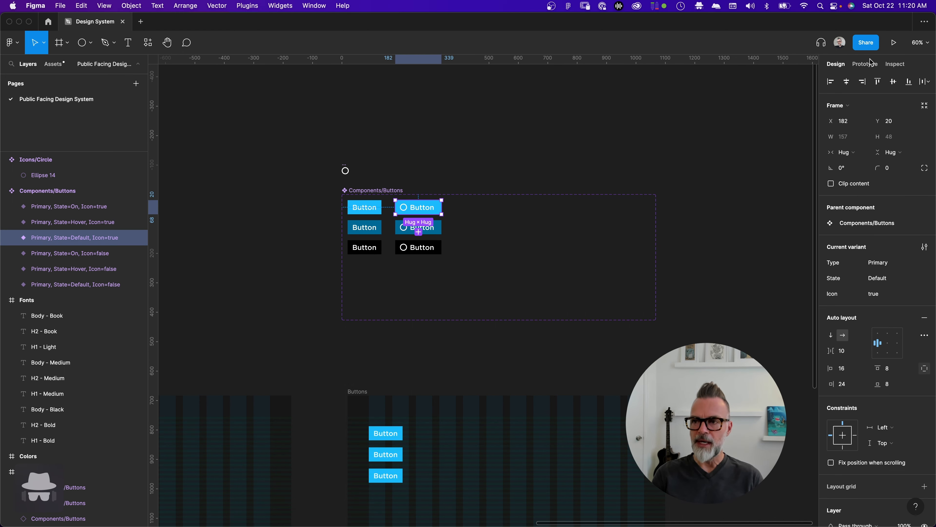
{"action": "left_click", "coordinate": [870, 65]}
{"action": "left_click", "coordinate": [836, 64]}
{"action": "left_click", "coordinate": [865, 65]}
{"action": "left_click", "coordinate": [836, 65]}
{"action": "left_click", "coordinate": [864, 65]}
{"action": "left_click", "coordinate": [829, 65]}
{"action": "left_click", "coordinate": [861, 65]}
{"action": "left_click", "coordinate": [841, 65]}
{"action": "left_click", "coordinate": [863, 66]}
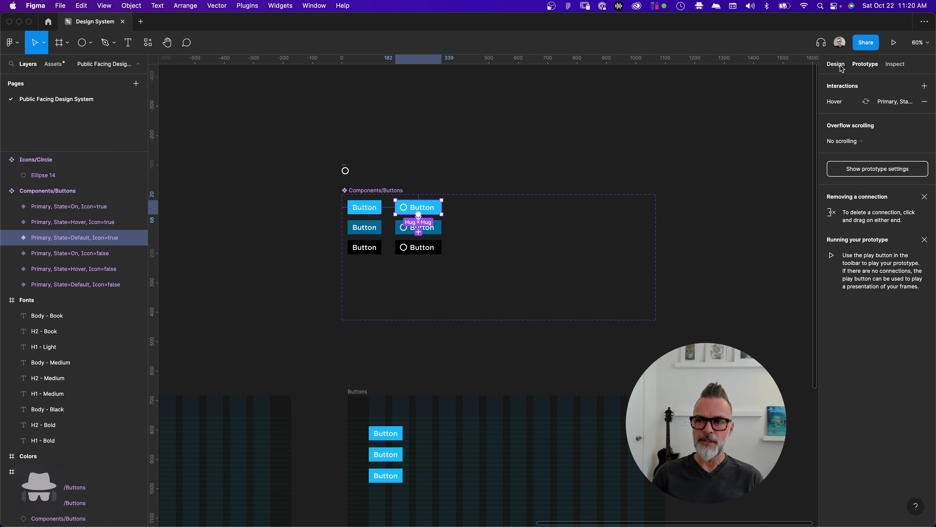
{"action": "left_click", "coordinate": [836, 65]}
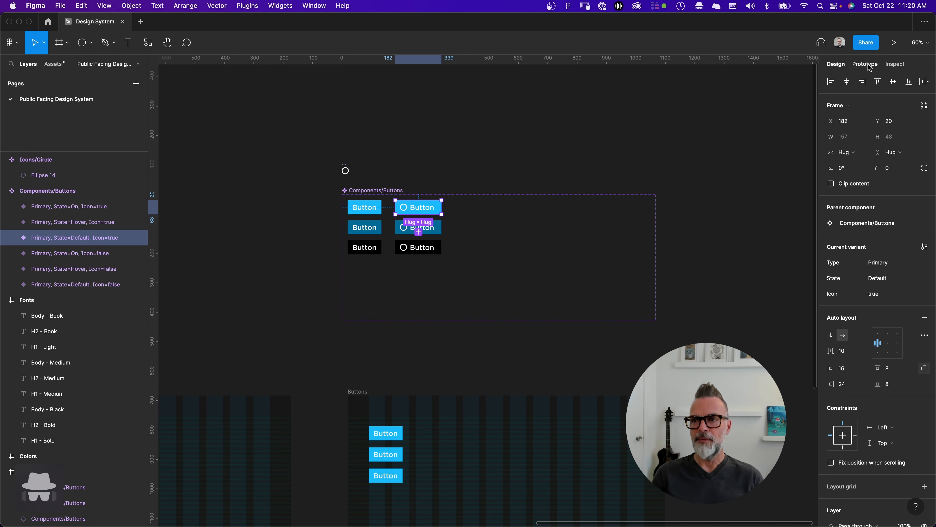
{"action": "left_click", "coordinate": [868, 65]}
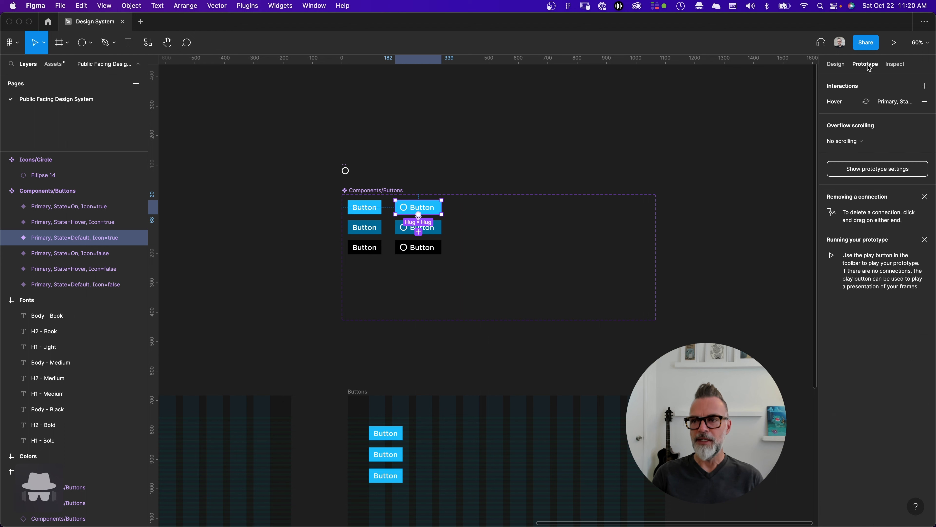
{"action": "left_click", "coordinate": [896, 65]}
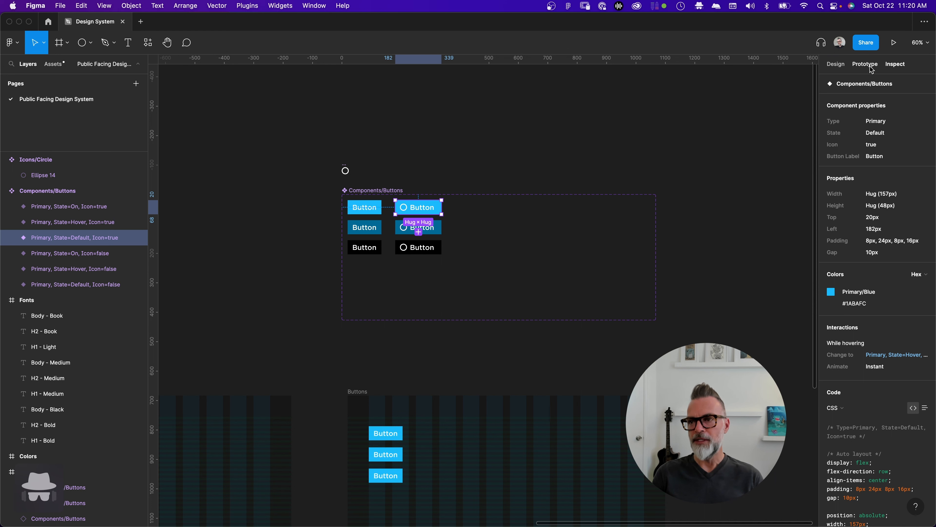
{"action": "left_click", "coordinate": [854, 71]}
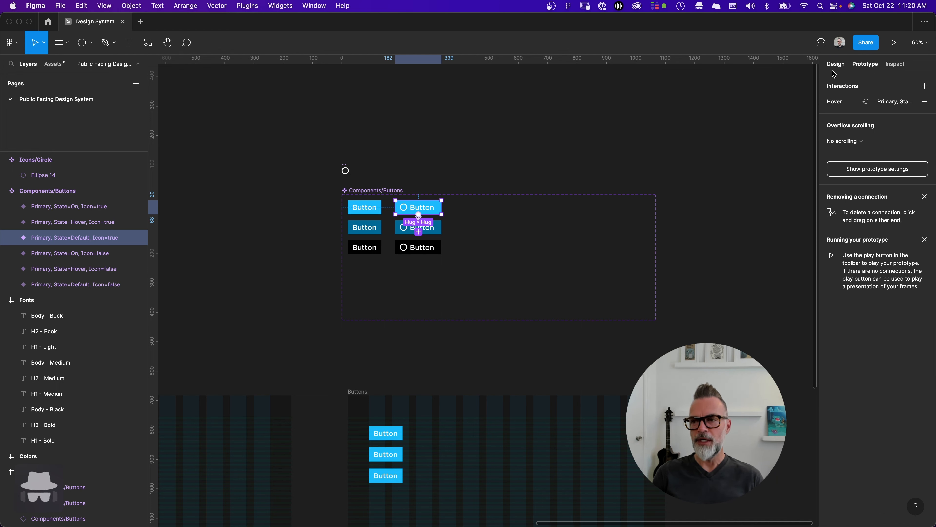
Switch to design mode and place an instance of the Default button with icon in the Buttons frame at X 339, Y 104
{"action": "left_click", "coordinate": [837, 65]}
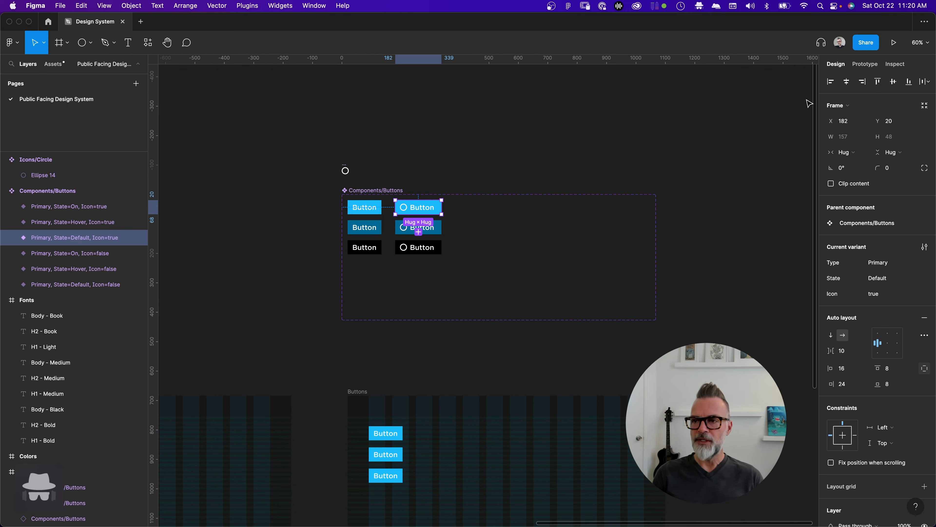
{"action": "left_click", "coordinate": [465, 161]}
{"action": "scroll", "coordinate": [424, 177], "scroll_direction": "down", "scroll_amount": 3}
{"action": "scroll", "coordinate": [424, 177], "scroll_direction": "right", "scroll_amount": 1}
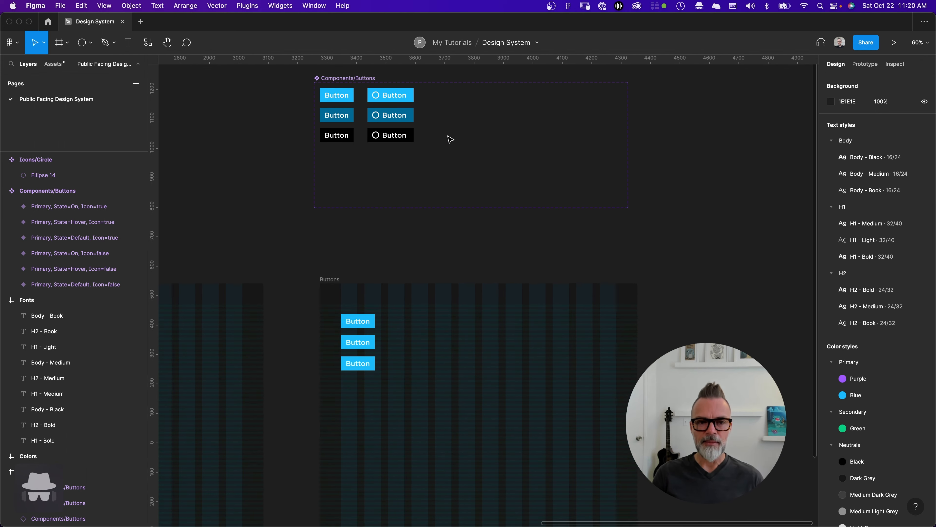
{"action": "left_click_drag", "start_coordinate": [393, 97], "coordinate": [445, 326]}
{"action": "scroll", "coordinate": [380, 324], "scroll_direction": "up", "scroll_amount": 5}
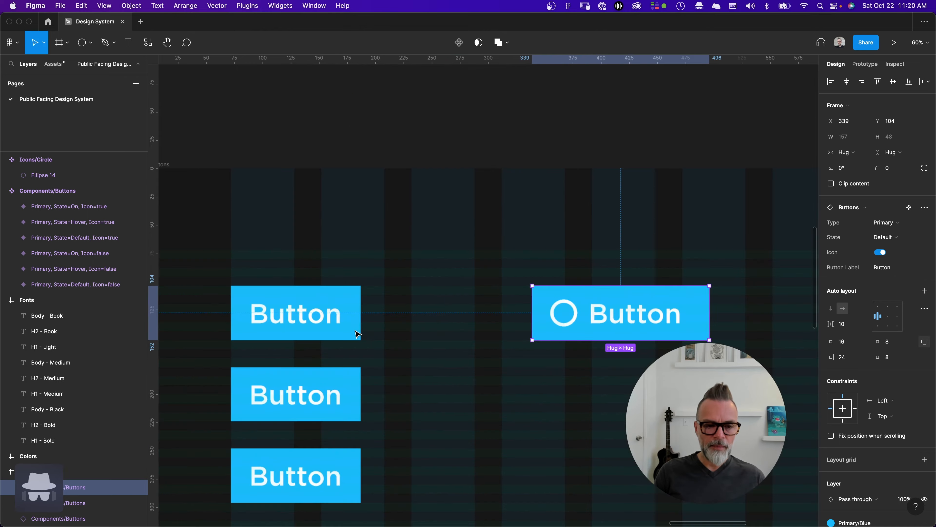
{"action": "scroll", "coordinate": [372, 323], "scroll_direction": "down", "scroll_amount": 2}
{"action": "left_click", "coordinate": [329, 325]}
{"action": "left_click_drag", "start_coordinate": [356, 312], "coordinate": [373, 312]}
{"action": "key", "text": "ctrl+z"}
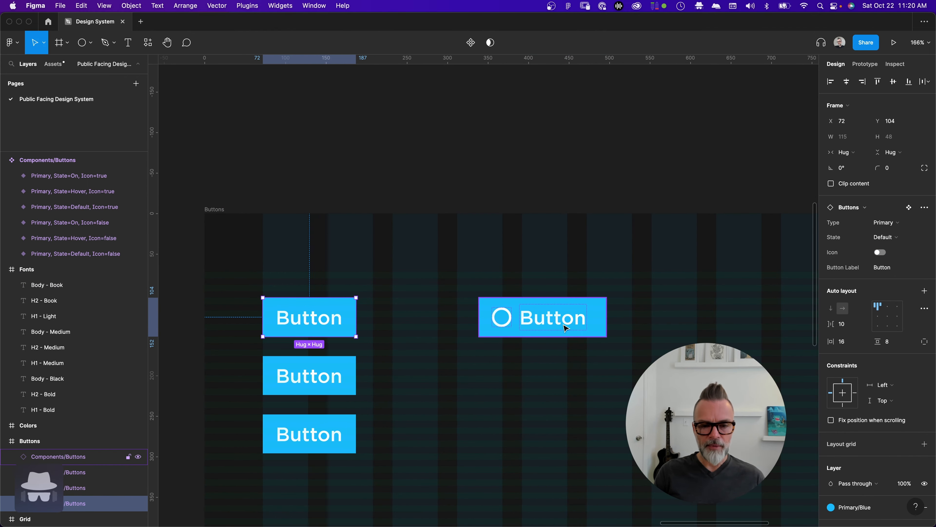
Move the icon button instance to X 232, Y 104 and duplicate it below at Y 176 and Y 248
{"action": "left_click_drag", "start_coordinate": [539, 320], "coordinate": [465, 323]}
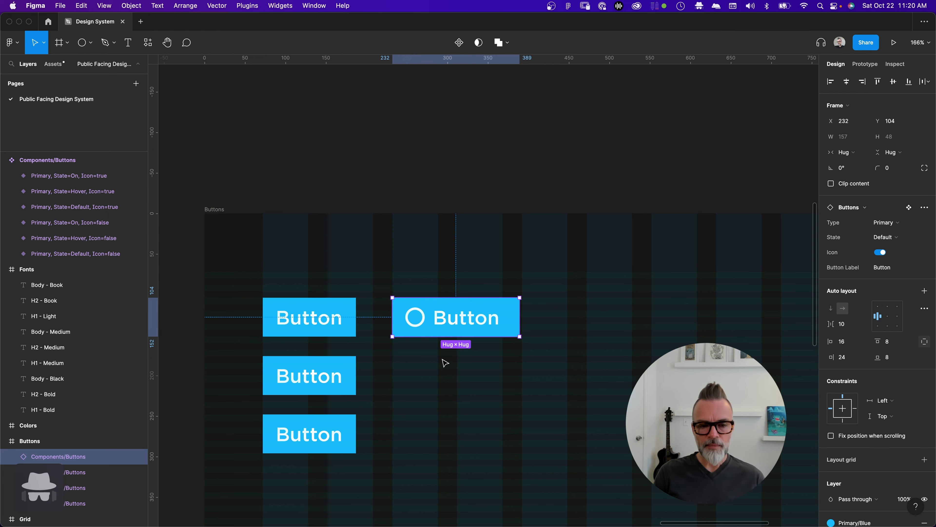
{"action": "scroll", "coordinate": [443, 361], "scroll_direction": "down", "scroll_amount": 6}
{"action": "scroll", "coordinate": [441, 344], "scroll_direction": "down", "scroll_amount": 5}
{"action": "scroll", "coordinate": [505, 312], "scroll_direction": "up", "scroll_amount": 3}
{"action": "left_click_drag", "start_coordinate": [439, 289], "coordinate": [438, 315]}
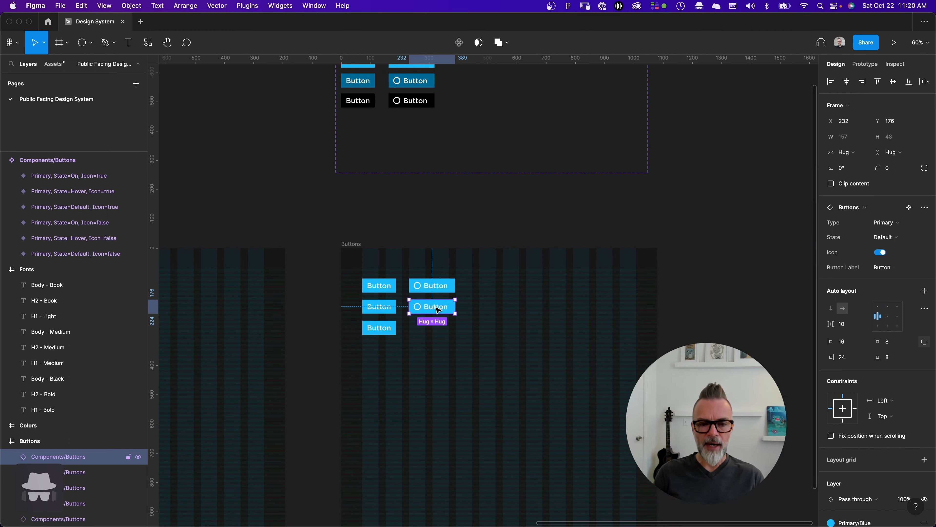
{"action": "left_click_drag", "start_coordinate": [441, 313], "coordinate": [435, 329]}
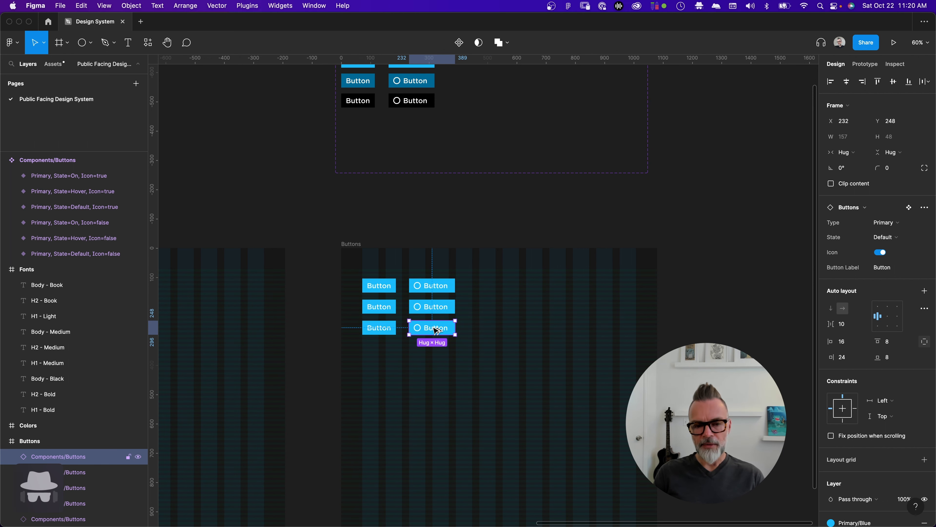
{"action": "scroll", "coordinate": [380, 324], "scroll_direction": "up", "scroll_amount": 5}
{"action": "scroll", "coordinate": [447, 310], "scroll_direction": "down", "scroll_amount": 5}
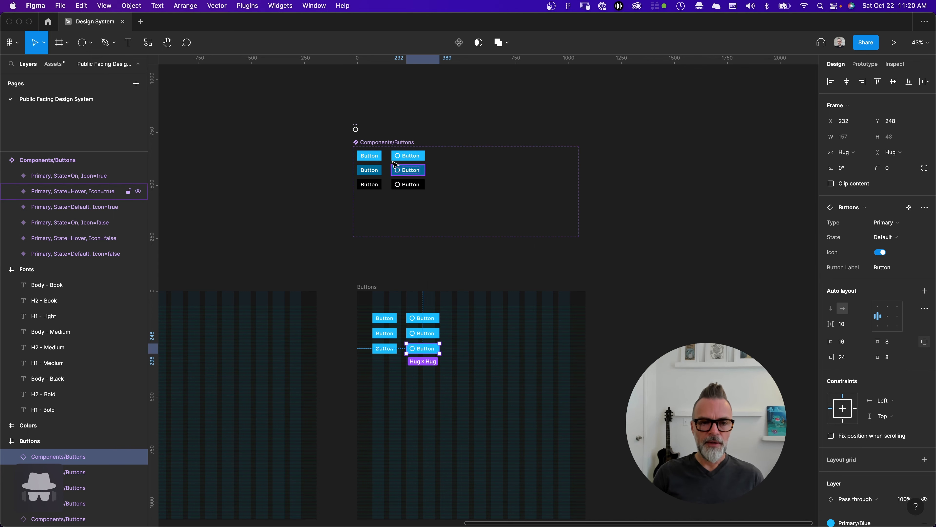
Set the State of both middle-row button instances in the Buttons frame to Hover
{"action": "left_click", "coordinate": [423, 333]}
{"action": "left_click", "coordinate": [385, 333], "text": "shift"}
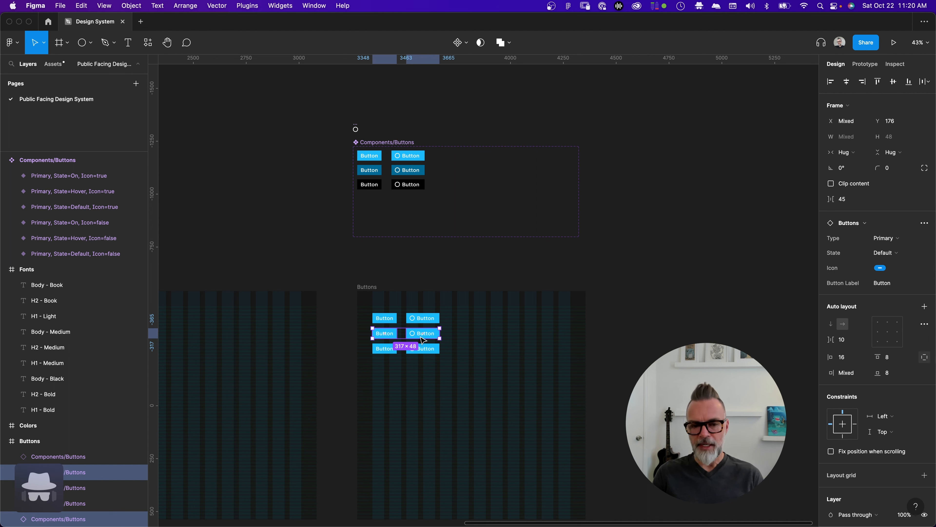
{"action": "left_click", "coordinate": [896, 259]}
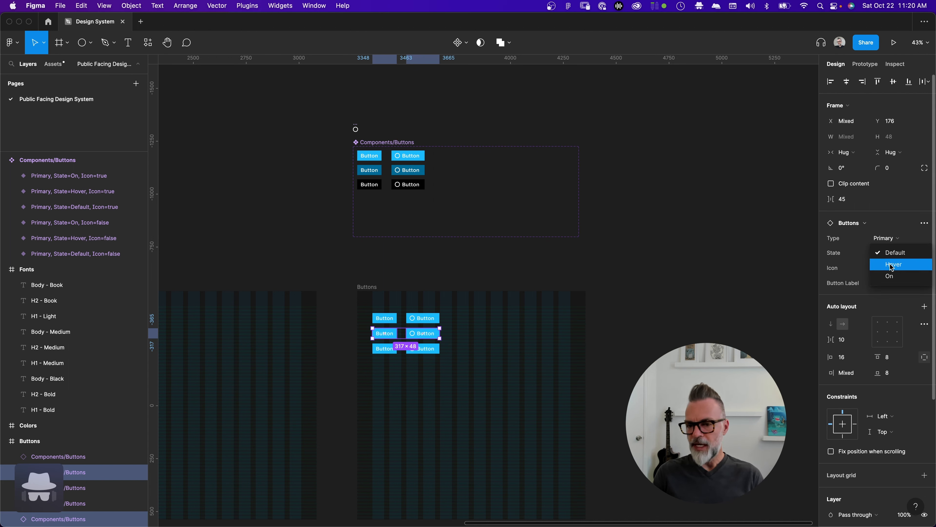
{"action": "left_click", "coordinate": [890, 266]}
Set the State of both bottom-row button instances in the Buttons frame to On
{"action": "left_click_drag", "start_coordinate": [465, 364], "coordinate": [365, 346]}
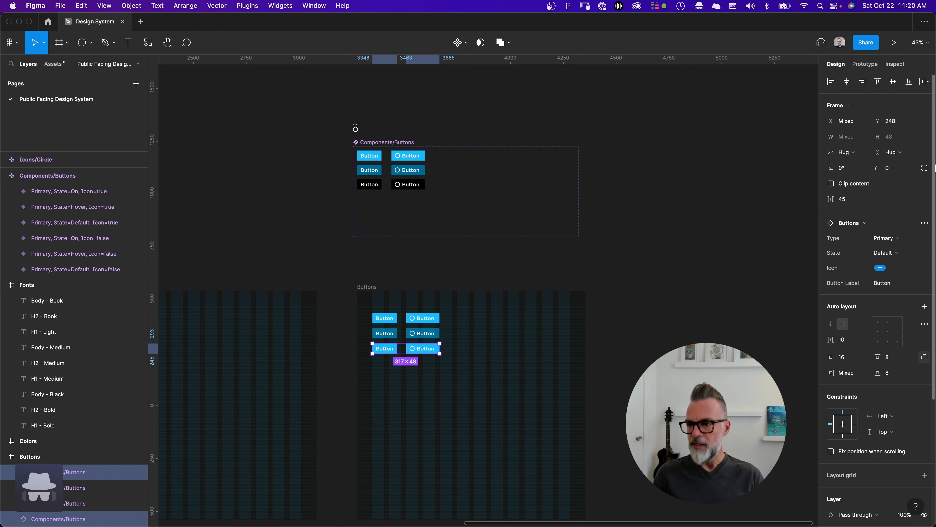
{"action": "left_click", "coordinate": [884, 253]}
{"action": "left_click", "coordinate": [887, 275]}
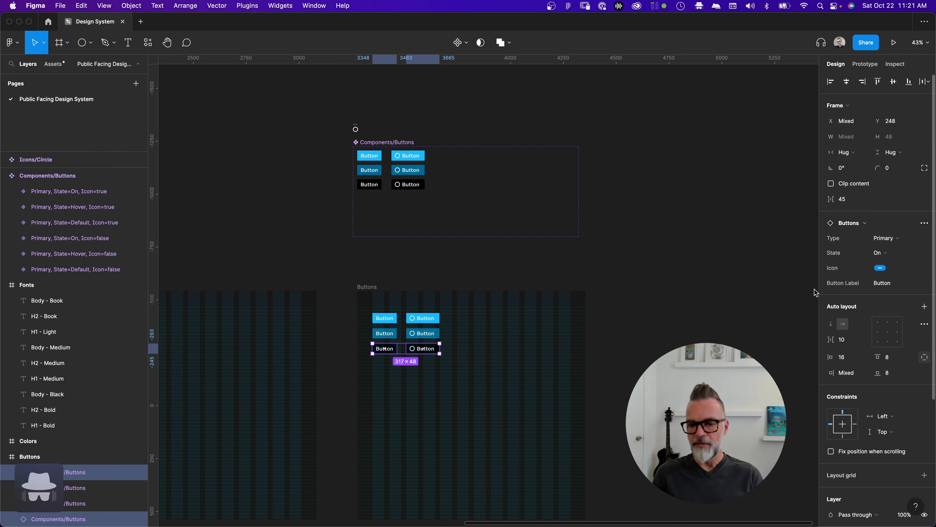
{"action": "left_click", "coordinate": [439, 425]}
{"action": "scroll", "coordinate": [389, 324], "scroll_direction": "up", "scroll_amount": 5}
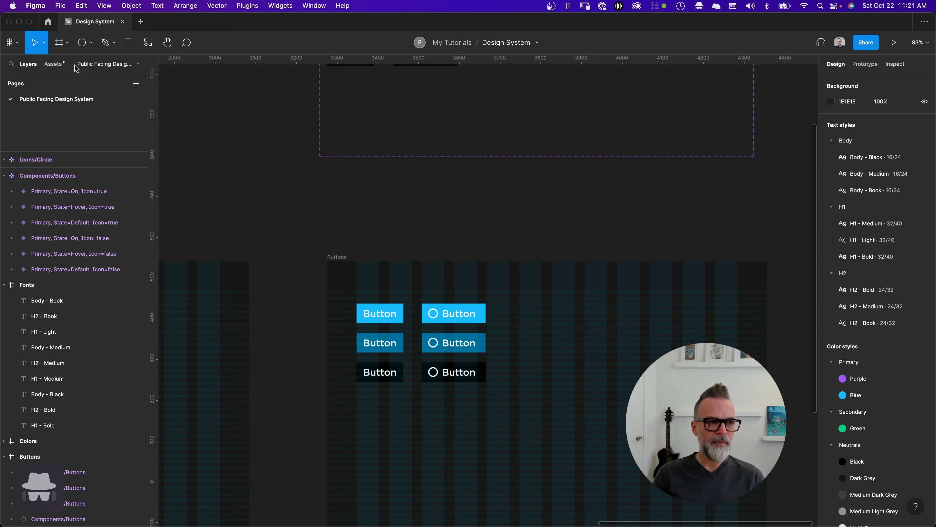
Copy the Body - Medium text from the Fonts frame into the Buttons frame, above the first button column at X 72
{"action": "left_click", "coordinate": [128, 43]}
{"action": "scroll", "coordinate": [437, 372], "scroll_direction": "left", "scroll_amount": 10}
{"action": "scroll", "coordinate": [438, 372], "scroll_direction": "down", "scroll_amount": 5}
{"action": "scroll", "coordinate": [438, 372], "scroll_direction": "up", "scroll_amount": 5}
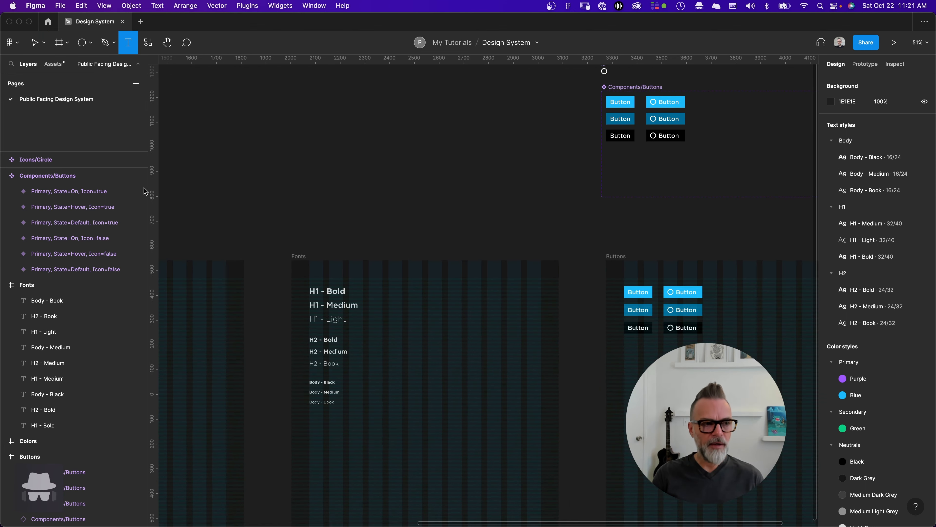
{"action": "left_click", "coordinate": [33, 41]}
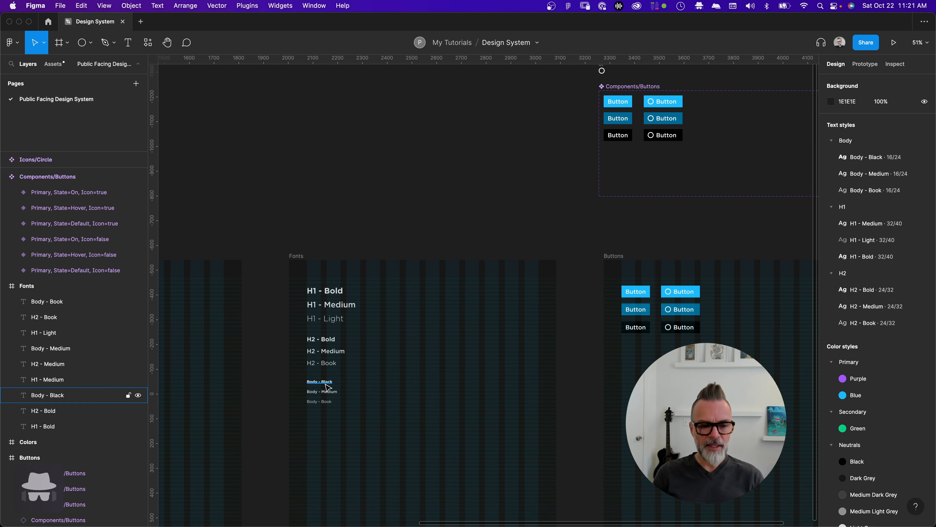
{"action": "left_click", "coordinate": [327, 393]}
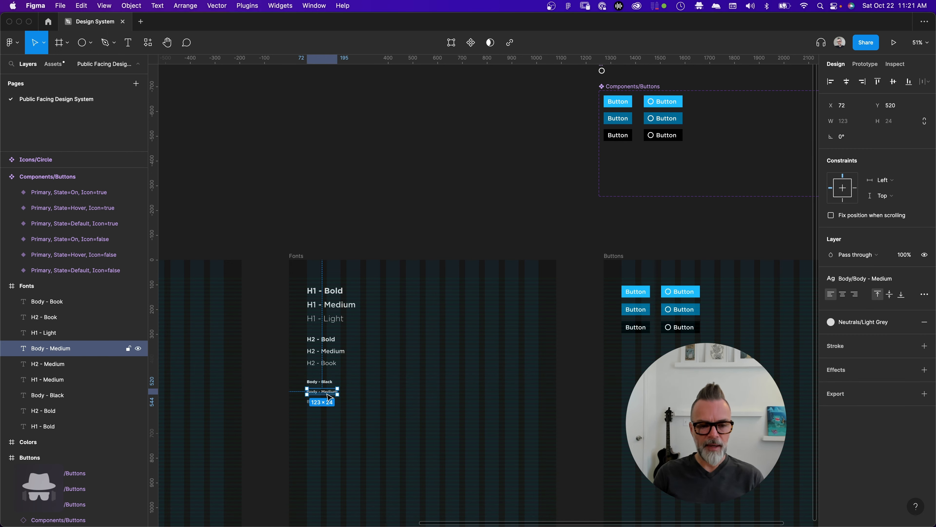
{"action": "left_click_drag", "start_coordinate": [329, 396], "coordinate": [727, 298]}
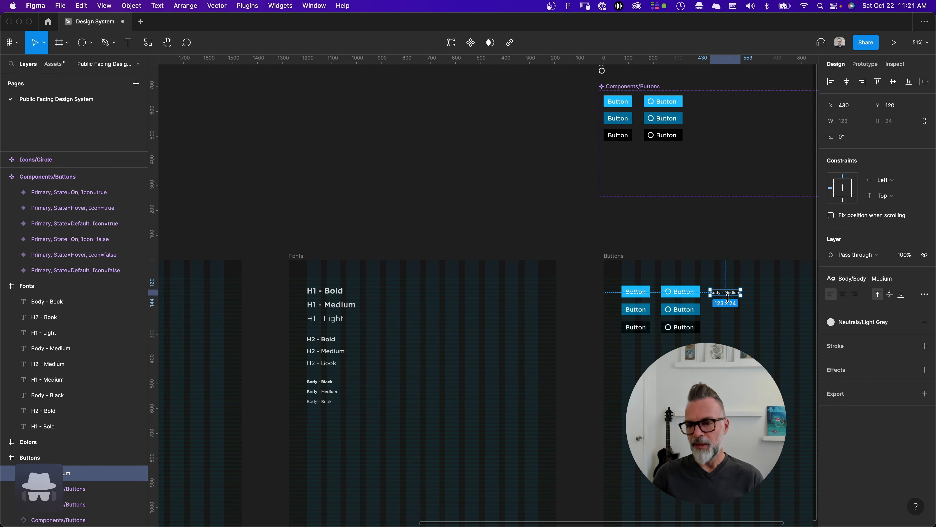
{"action": "scroll", "coordinate": [727, 298], "scroll_direction": "right", "scroll_amount": 5}
{"action": "left_click_drag", "start_coordinate": [508, 292], "coordinate": [420, 282]}
Move the six button instances down in the Buttons frame and position the Body - Medium text at X 72, Y 104
{"action": "left_click_drag", "start_coordinate": [528, 342], "coordinate": [400, 285]}
{"action": "left_click_drag", "start_coordinate": [463, 315], "coordinate": [464, 375]}
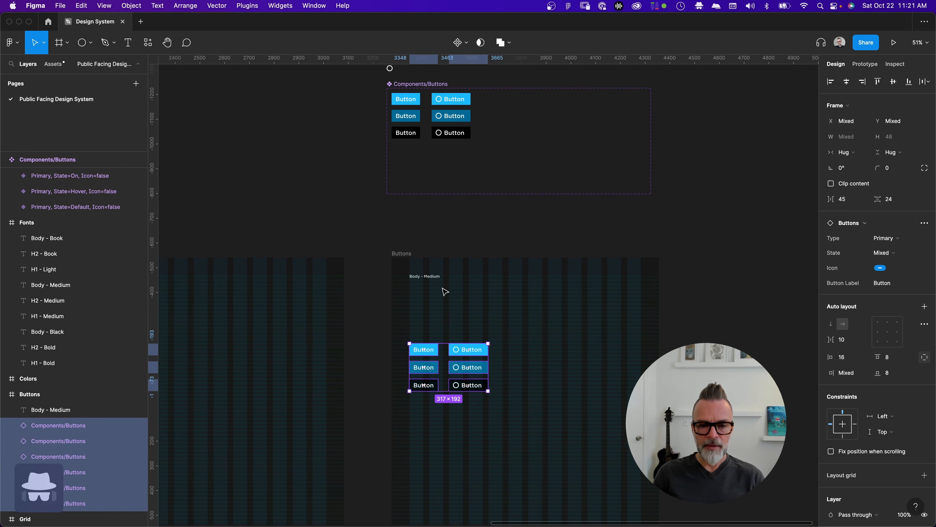
{"action": "left_click_drag", "start_coordinate": [429, 276], "coordinate": [430, 291]}
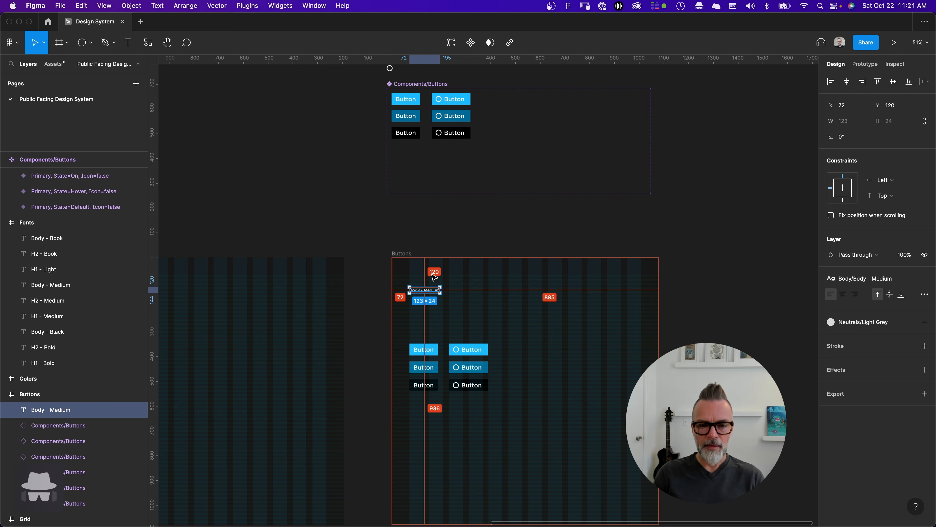
{"action": "left_click_drag", "start_coordinate": [431, 287], "coordinate": [431, 286]}
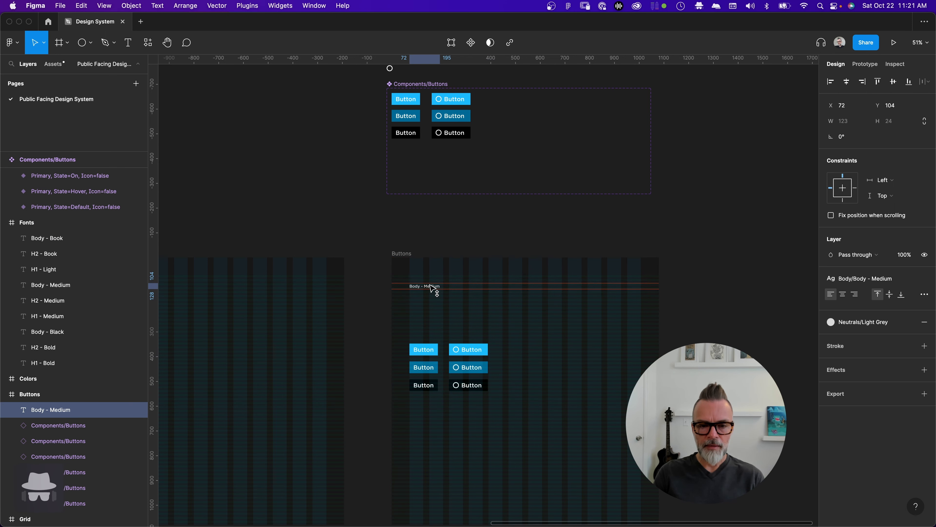
Move the six button instances up so they start 24 px below the Body - Medium text in the Buttons frame
{"action": "left_click", "coordinate": [455, 327]}
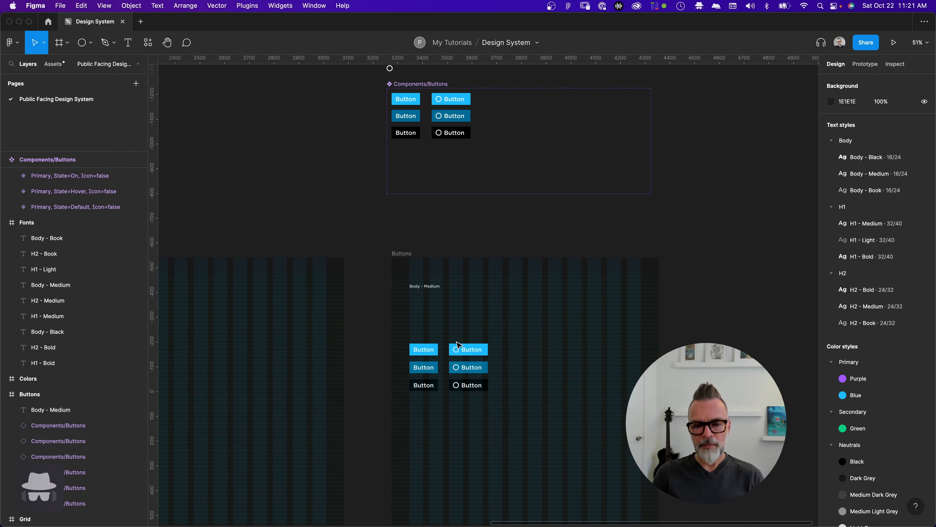
{"action": "left_click_drag", "start_coordinate": [506, 403], "coordinate": [437, 308]}
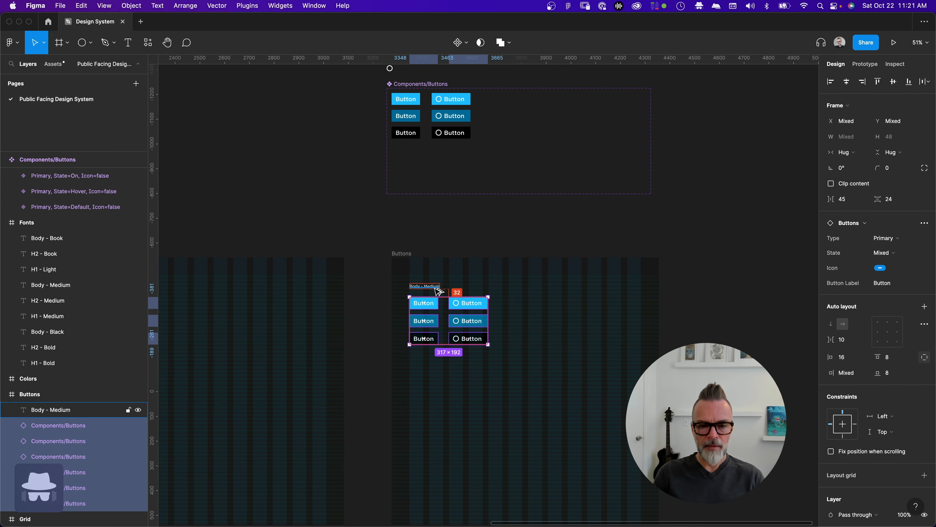
{"action": "scroll", "coordinate": [426, 368], "scroll_direction": "up", "scroll_amount": 10}
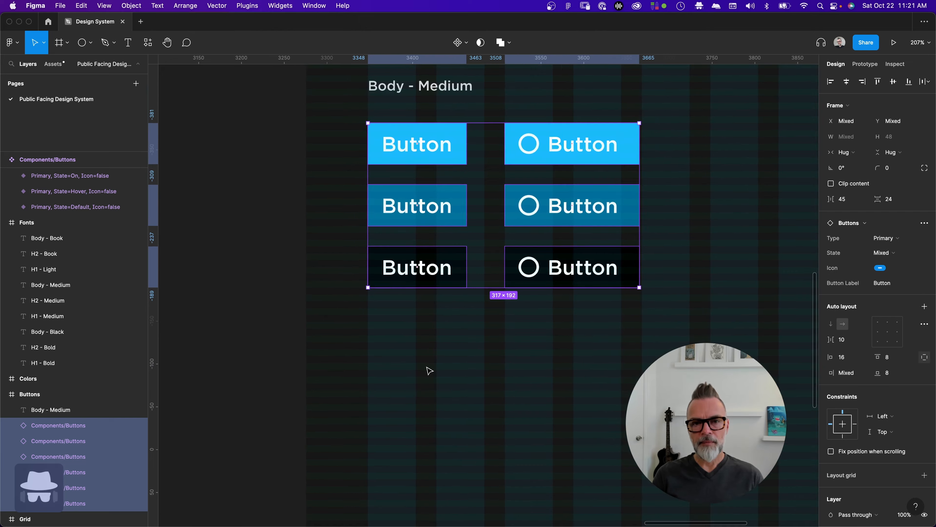
{"action": "scroll", "coordinate": [435, 378], "scroll_direction": "up", "scroll_amount": 3}
{"action": "scroll", "coordinate": [435, 378], "scroll_direction": "right", "scroll_amount": 2}
{"action": "left_click_drag", "start_coordinate": [405, 191], "coordinate": [405, 184]}
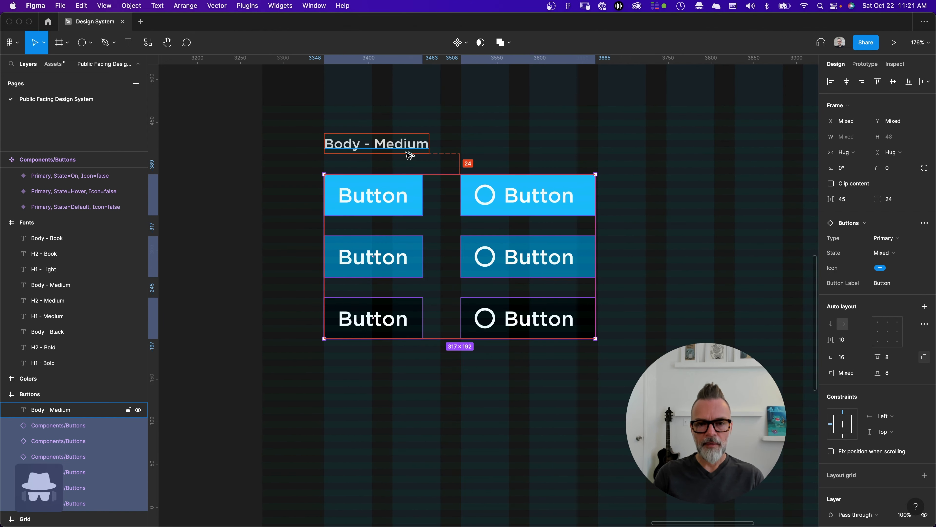
{"action": "left_click", "coordinate": [420, 444]}
{"action": "scroll", "coordinate": [422, 442], "scroll_direction": "down", "scroll_amount": 5}
{"action": "scroll", "coordinate": [465, 391], "scroll_direction": "down", "scroll_amount": 1}
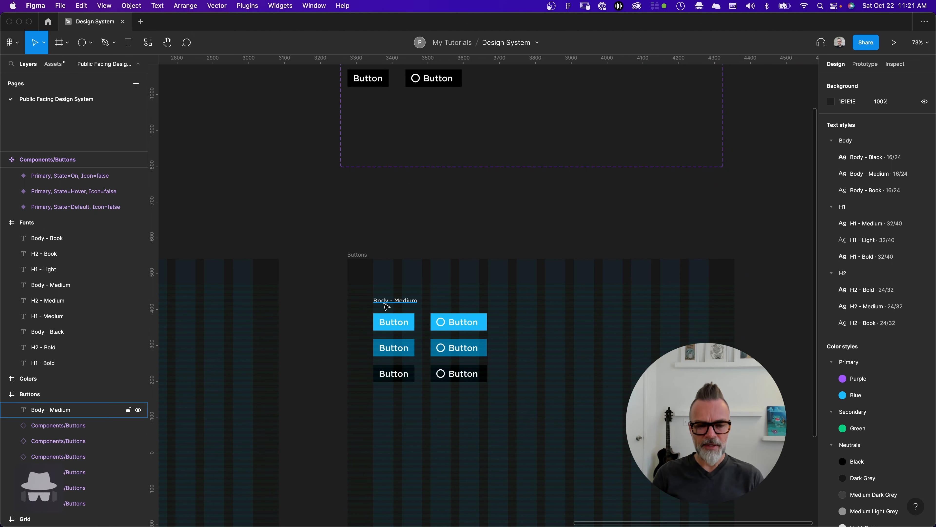
Change the Body - Medium label above the buttons to read "Default Button State"
{"action": "left_click", "coordinate": [394, 301]}
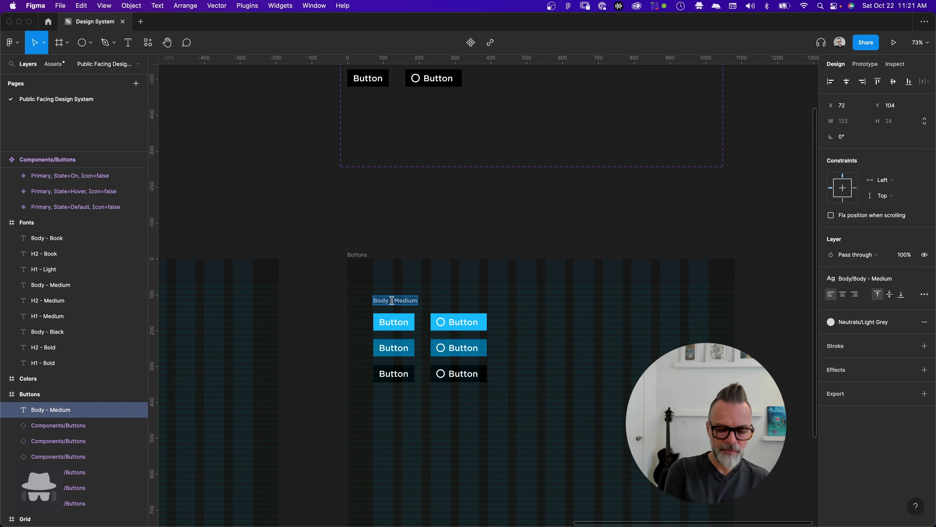
{"action": "type", "text": "Button On State"}
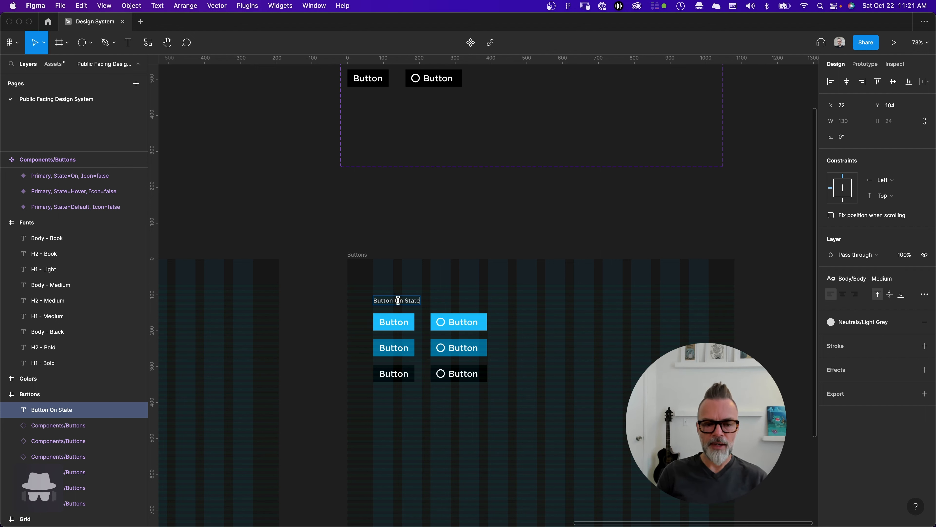
{"action": "key", "text": "super+a"}
{"action": "type", "text": "De"}
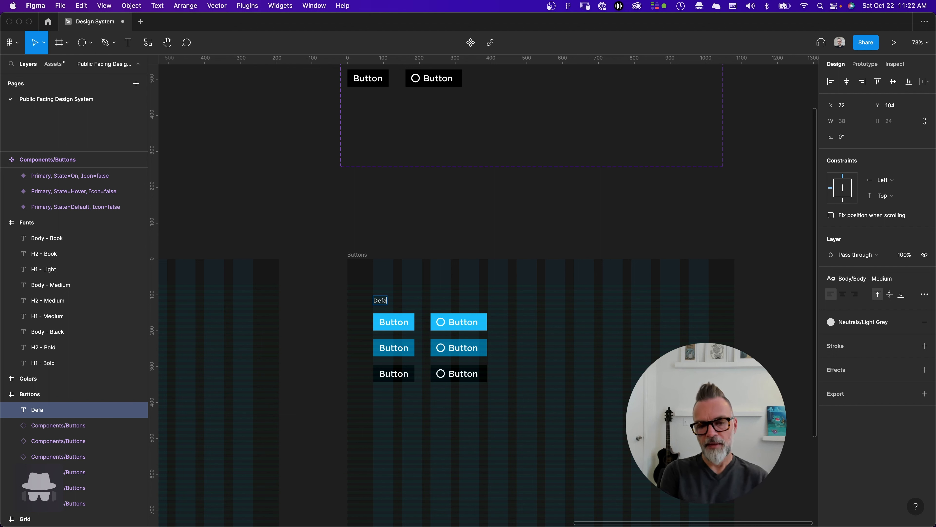
{"action": "type", "text": "faulst"}
{"action": "key", "text": "BackSpace"}
{"action": "key", "text": "BackSpace"}
{"action": "type", "text": "t"}
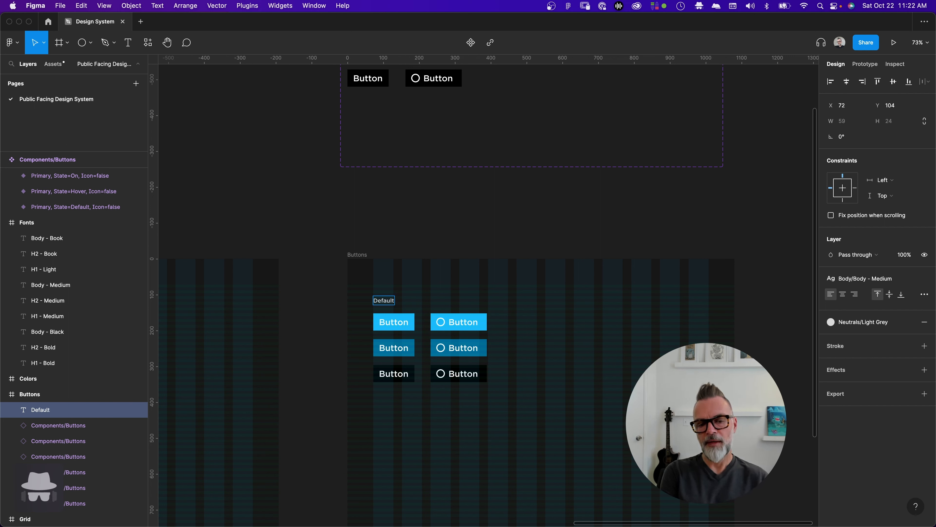
{"action": "type", "text": " Button State"}
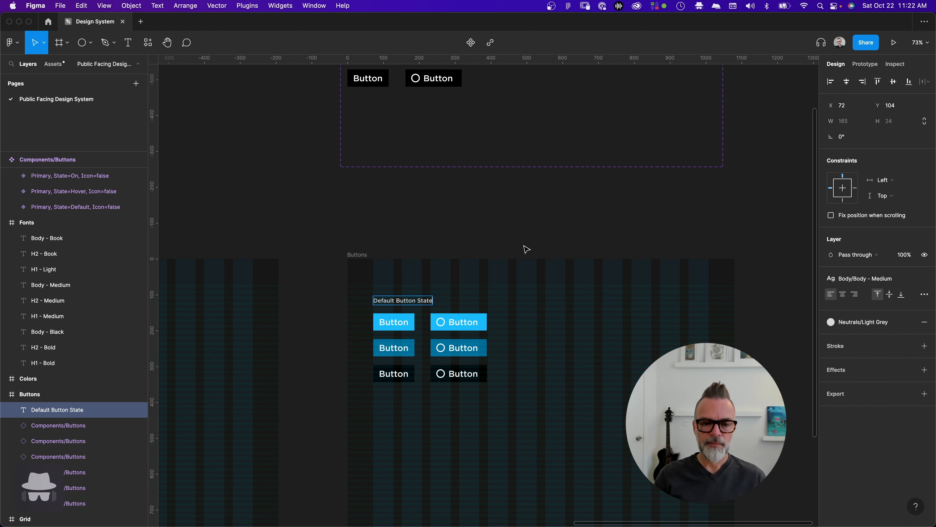
Move the Hover and On button rows down and place a copy of the Default Button State label above them, deleting the extra copy
{"action": "scroll", "coordinate": [526, 249], "scroll_direction": "down", "scroll_amount": 5}
{"action": "left_click", "coordinate": [518, 346]}
{"action": "left_click_drag", "start_coordinate": [518, 347], "coordinate": [445, 335]}
{"action": "mouse_move", "coordinate": [455, 283]}
{"action": "left_mouse_down"}
{"action": "mouse_move", "coordinate": [455, 309]}
{"action": "mouse_move", "coordinate": [456, 286]}
{"action": "left_mouse_up"}
{"action": "left_click", "coordinate": [462, 269]}
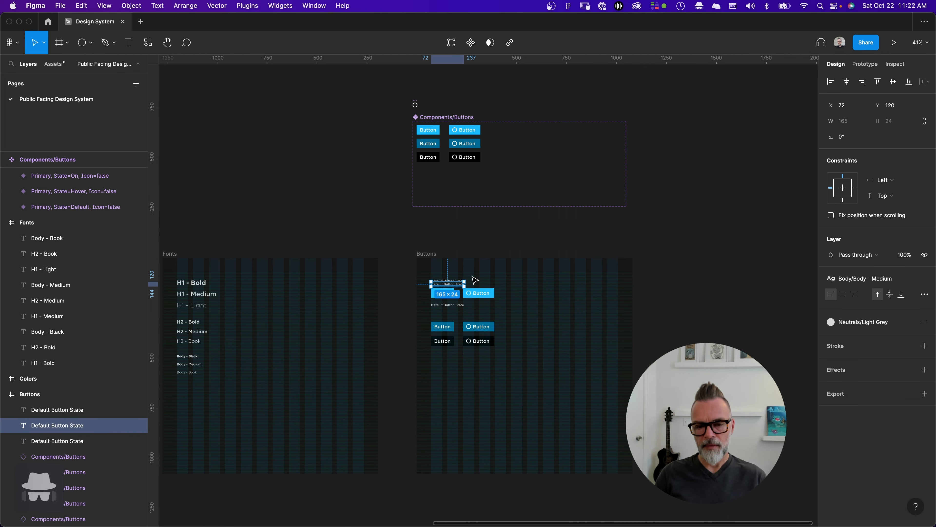
{"action": "left_click", "coordinate": [472, 277]}
{"action": "scroll", "coordinate": [464, 295], "scroll_direction": "up", "scroll_amount": 10}
{"action": "left_click", "coordinate": [437, 237]}
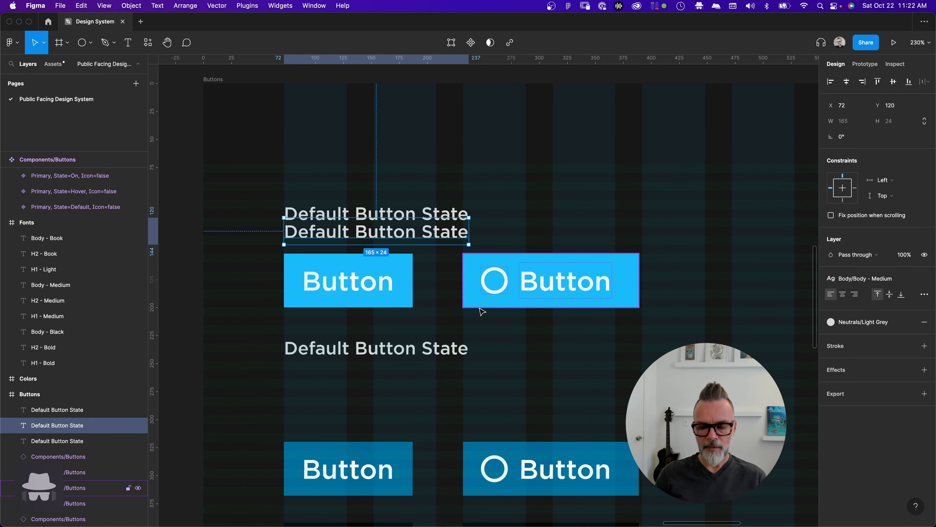
{"action": "key", "text": "Delete"}
Move the two Default button instances up to Y 144, beneath the Default Button State label
{"action": "left_click_drag", "start_coordinate": [647, 326], "coordinate": [390, 254]}
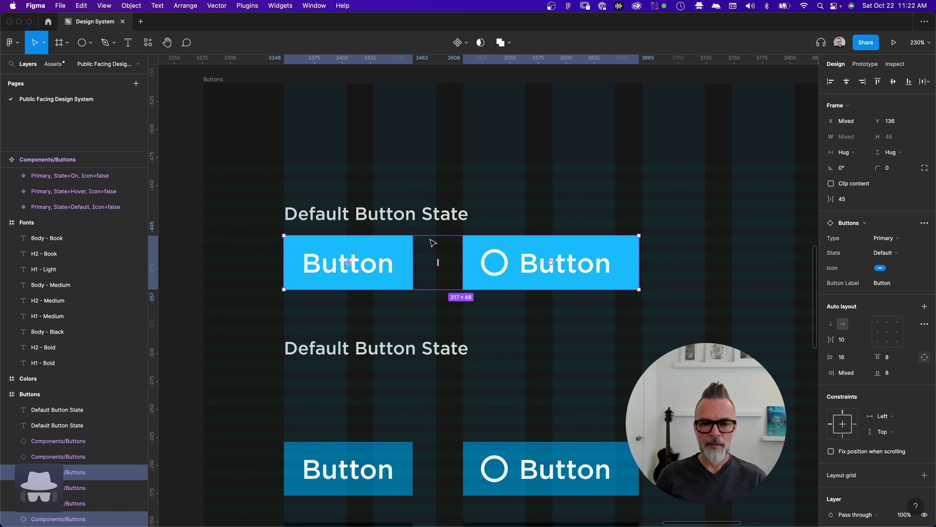
{"action": "left_click", "coordinate": [440, 215]}
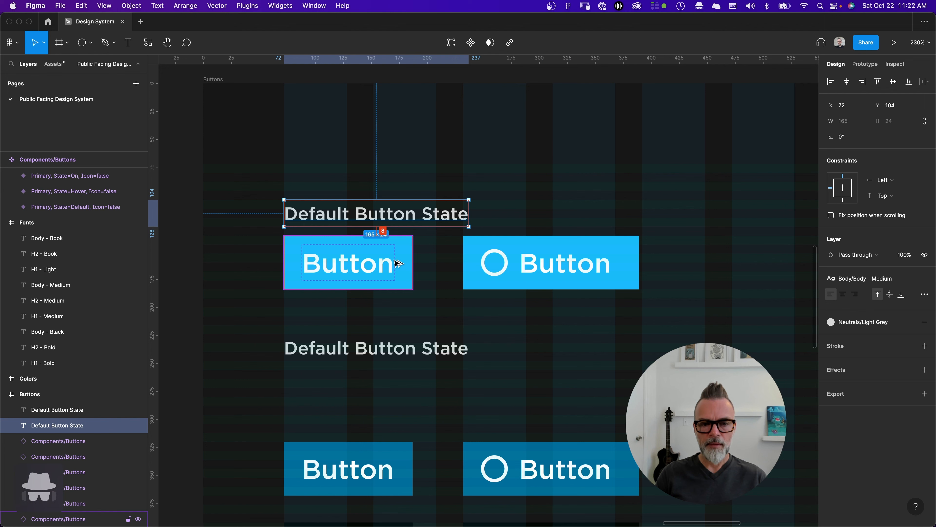
{"action": "left_click_drag", "start_coordinate": [571, 311], "coordinate": [355, 285]}
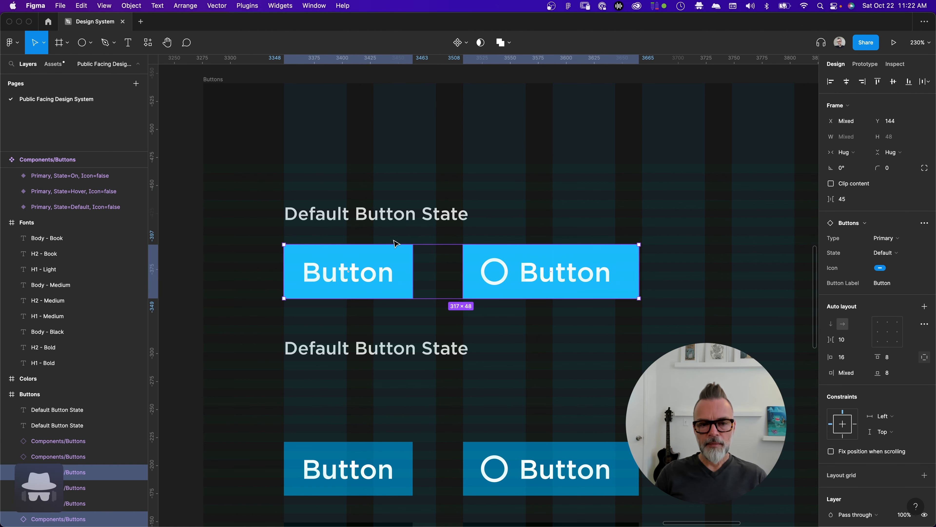
{"action": "left_click", "coordinate": [413, 220]}
{"action": "key", "text": "alt"}
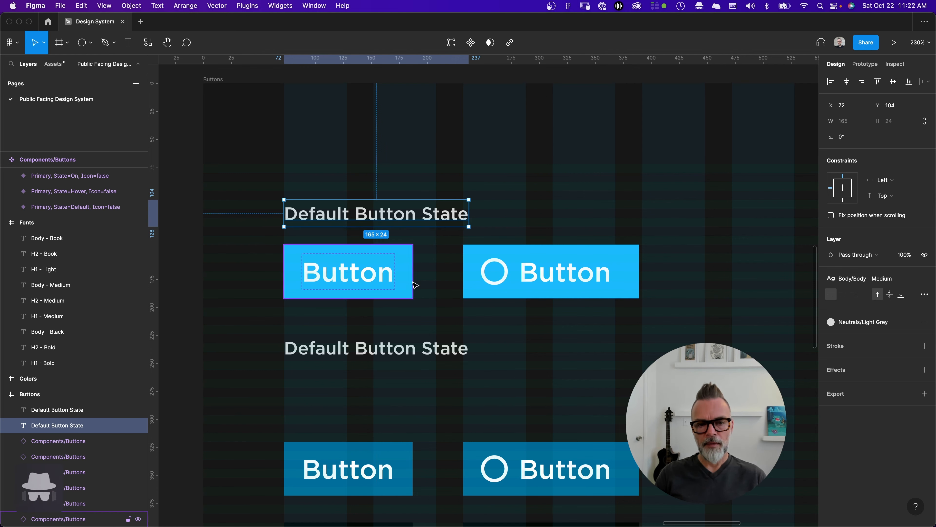
Delete the duplicate label and the four Hover and On button instances below the Default row
{"action": "left_click", "coordinate": [493, 337]}
{"action": "scroll", "coordinate": [493, 337], "scroll_direction": "down", "scroll_amount": 5}
{"action": "scroll", "coordinate": [496, 344], "scroll_direction": "down", "scroll_amount": 2}
{"action": "scroll", "coordinate": [496, 343], "scroll_direction": "right", "scroll_amount": 1}
{"action": "left_click_drag", "start_coordinate": [452, 288], "coordinate": [384, 367]}
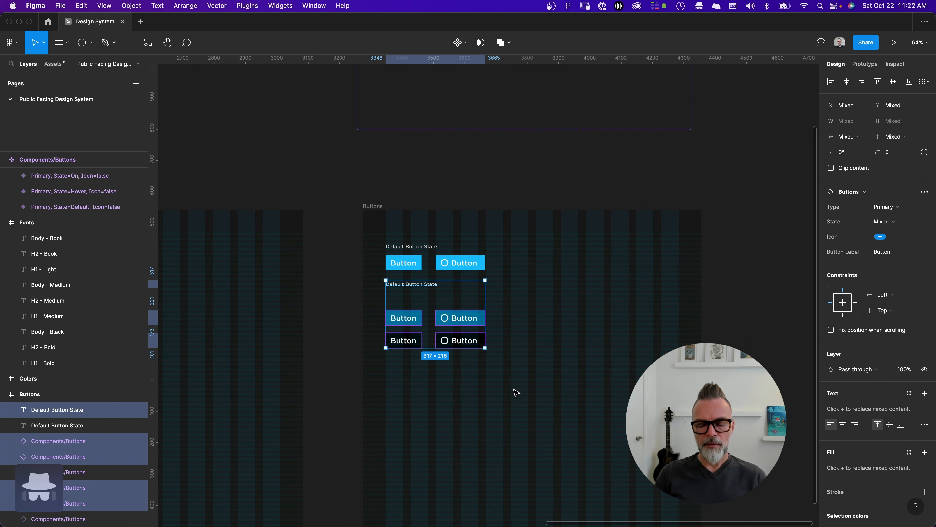
{"action": "key", "text": "Delete"}
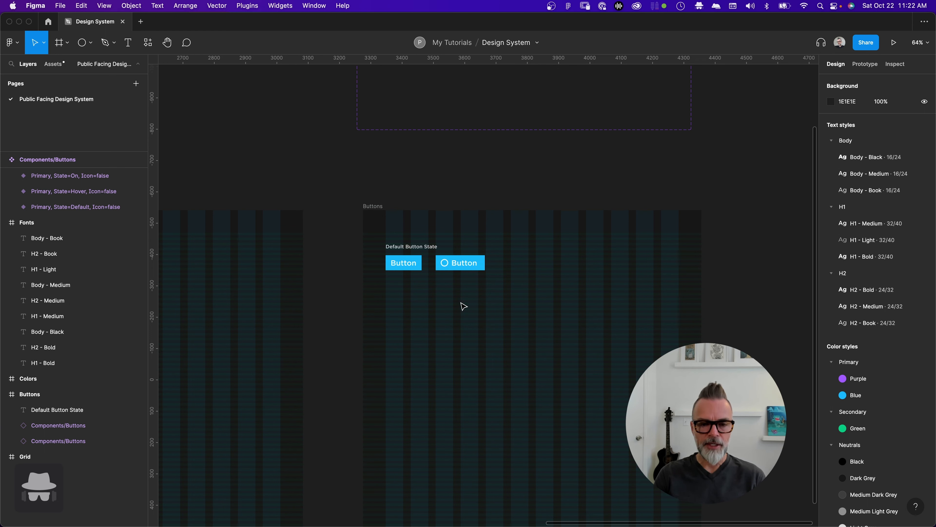
Duplicate the Default Button State label and its two buttons directly below, with the copied label at X 72, Y 224
{"action": "left_click_drag", "start_coordinate": [596, 302], "coordinate": [383, 240]}
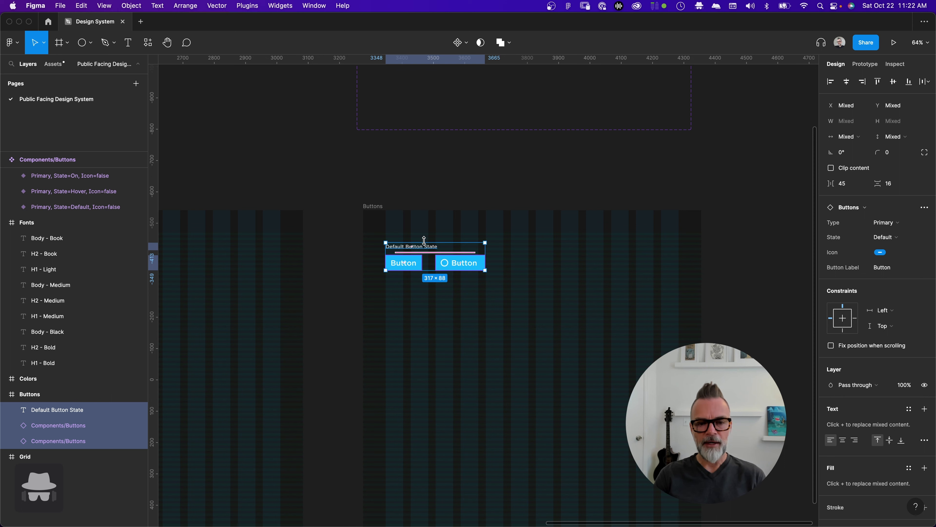
{"action": "left_click_drag", "start_coordinate": [409, 250], "coordinate": [413, 303]}
{"action": "left_click", "coordinate": [446, 366]}
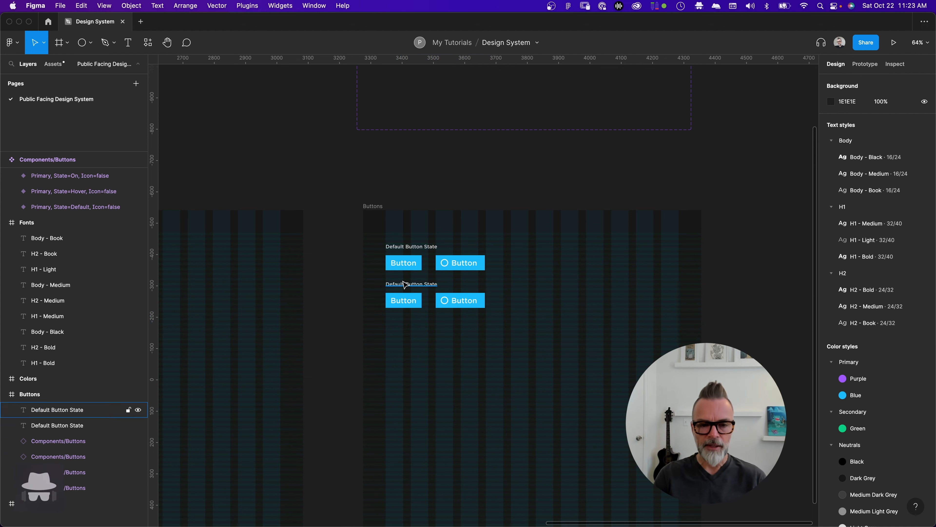
Change the label of the duplicated button row to "Hover Button State"
{"action": "left_click", "coordinate": [415, 285]}
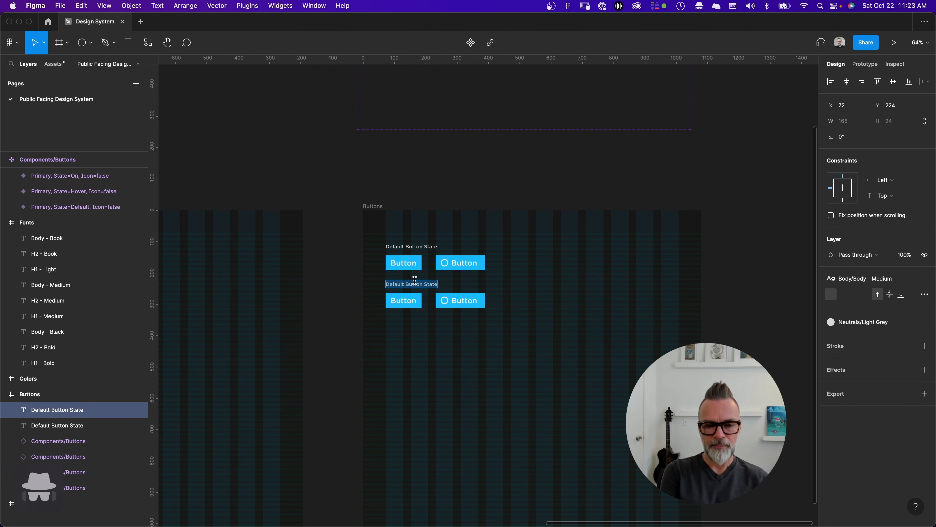
{"action": "left_click", "coordinate": [398, 286]}
{"action": "type", "text": "H"}
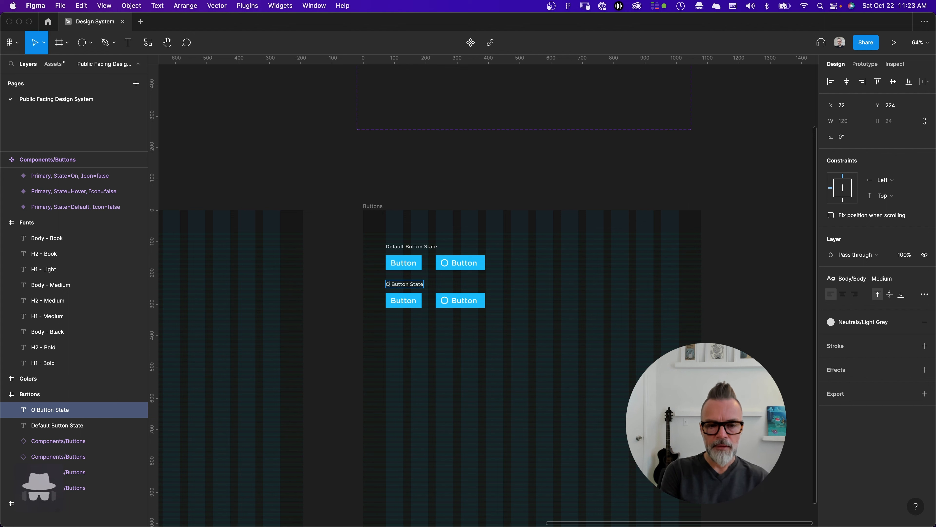
{"action": "key", "text": "BackSpace"}
{"action": "type", "text": "Hove"}
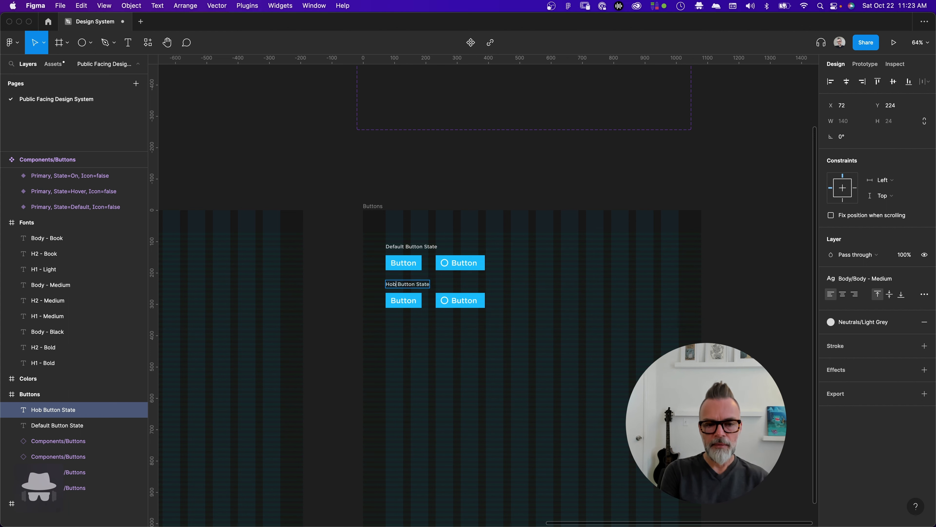
{"action": "type", "text": "r"}
{"action": "key", "text": "Escape"}
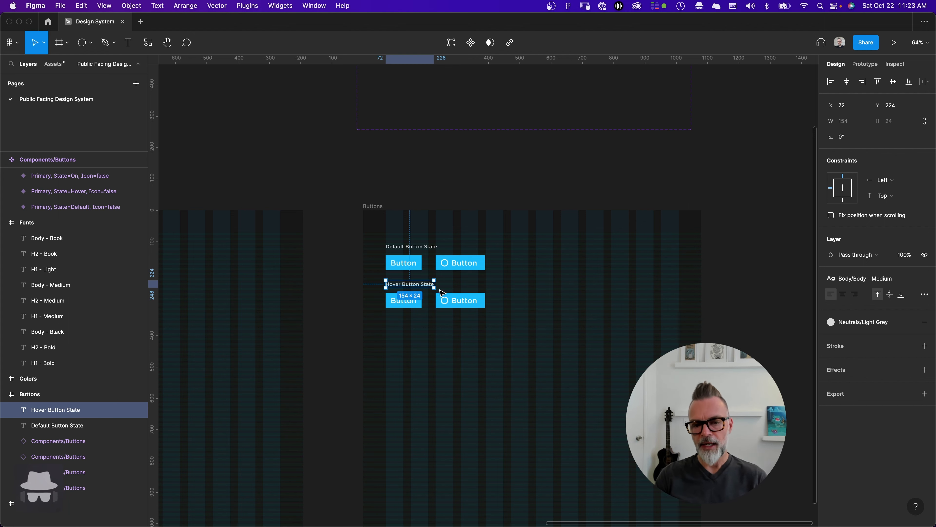
Set the State of both buttons under the Hover Button State label to Hover
{"action": "left_click_drag", "start_coordinate": [492, 315], "coordinate": [395, 296]}
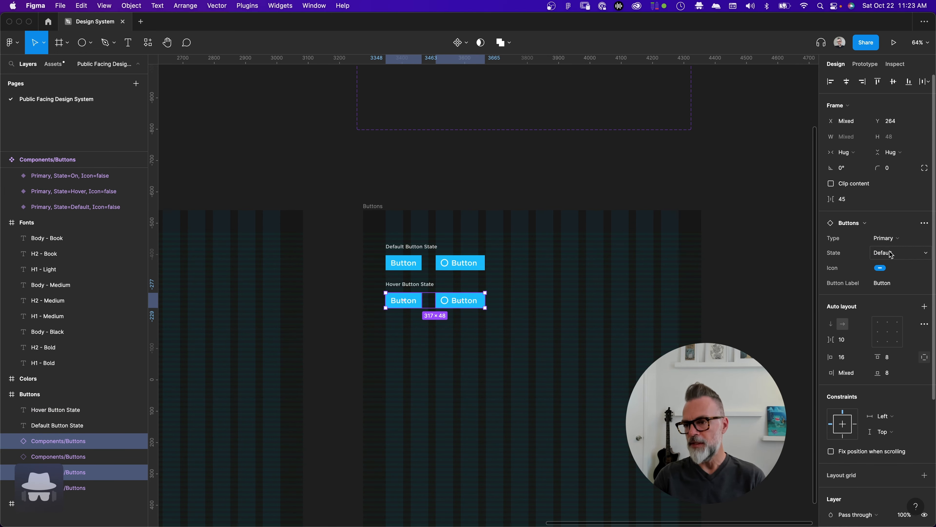
{"action": "left_click", "coordinate": [891, 254]}
{"action": "left_click", "coordinate": [900, 265]}
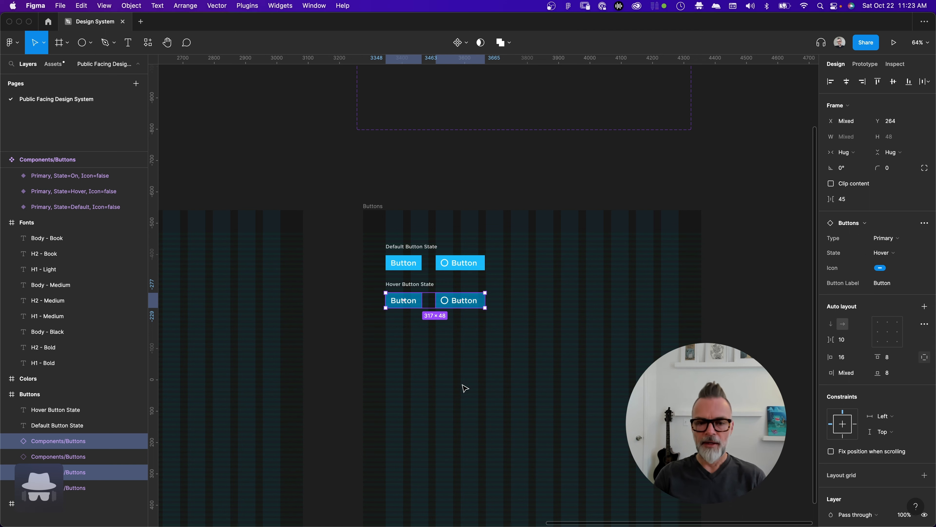
Duplicate the Hover Button State label and its two buttons below as a third row, with the copied label at Y 344
{"action": "left_click", "coordinate": [475, 377]}
{"action": "left_click_drag", "start_coordinate": [536, 323], "coordinate": [427, 326]}
{"action": "left_click", "coordinate": [447, 403]}
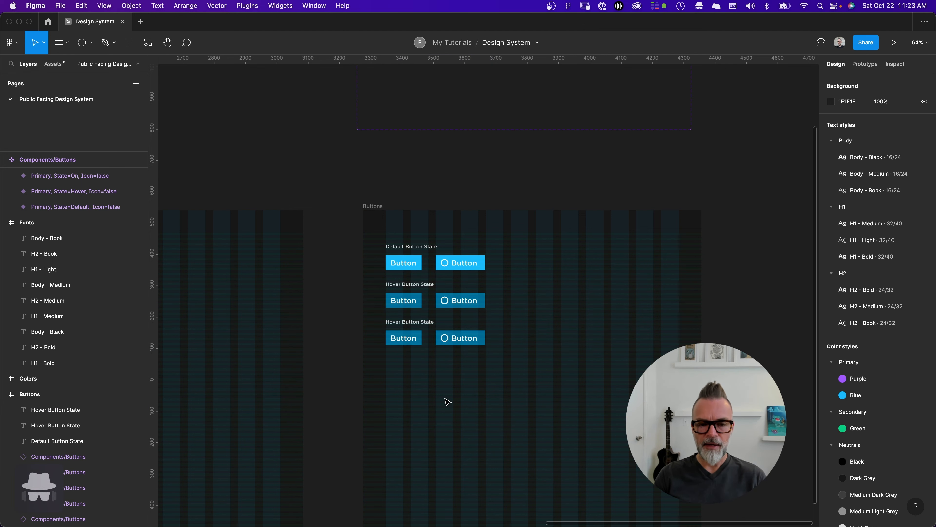
Change the third row's label to "On Button State" and set the State of both its buttons to On
{"action": "left_click", "coordinate": [390, 321]}
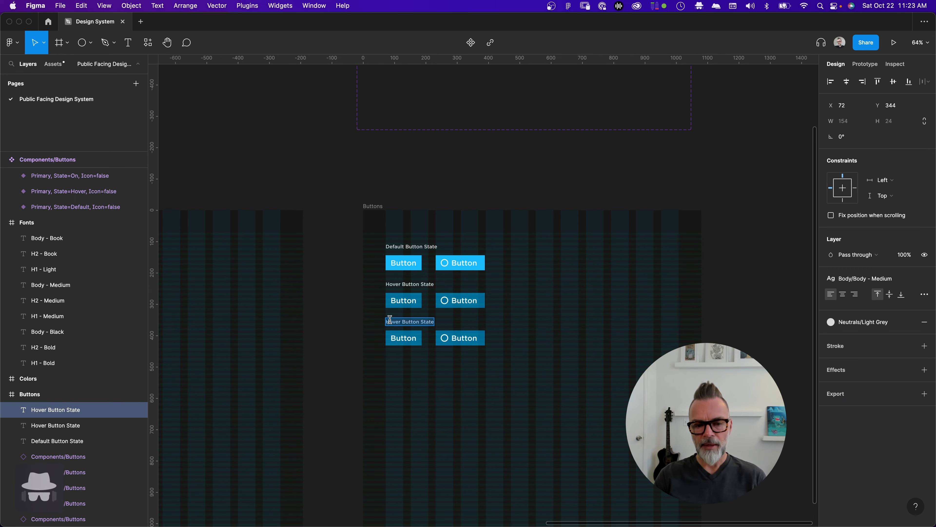
{"action": "type", "text": "On"}
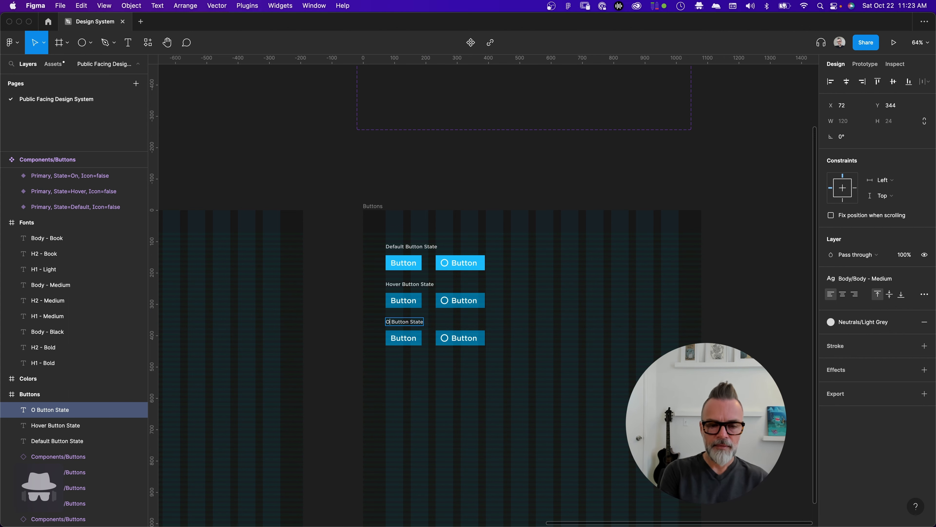
{"action": "left_click", "coordinate": [476, 374]}
{"action": "left_click_drag", "start_coordinate": [495, 363], "coordinate": [400, 328]}
{"action": "left_click", "coordinate": [884, 252]}
{"action": "left_click", "coordinate": [884, 266]}
{"action": "left_click", "coordinate": [566, 402]}
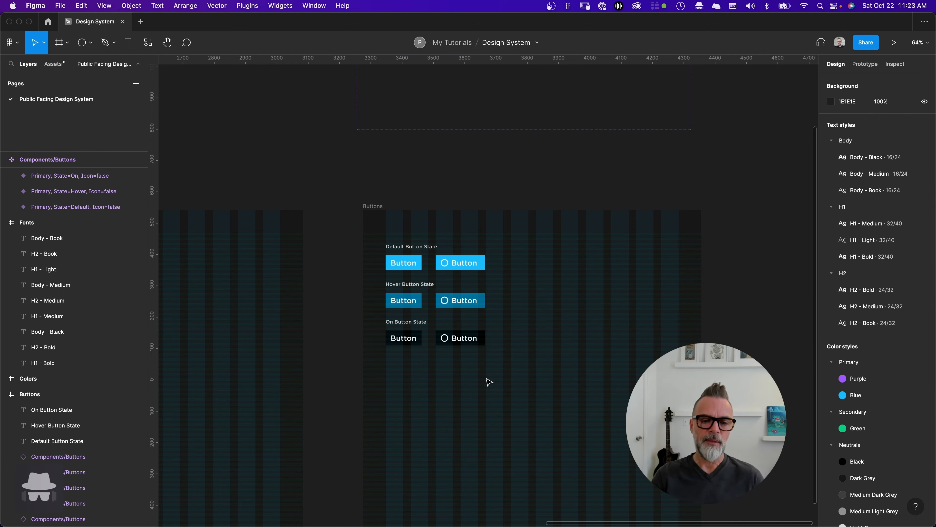
Examine the Colors, Fonts and Buttons frames together with the Components/Buttons component set
{"action": "scroll", "coordinate": [465, 329], "scroll_direction": "down", "scroll_amount": 2}
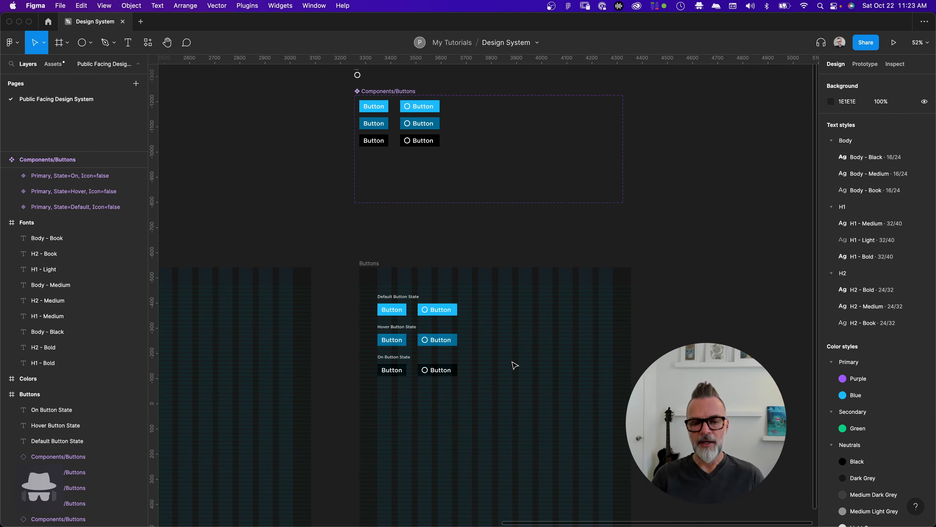
{"action": "scroll", "coordinate": [589, 374], "scroll_direction": "down", "scroll_amount": 5}
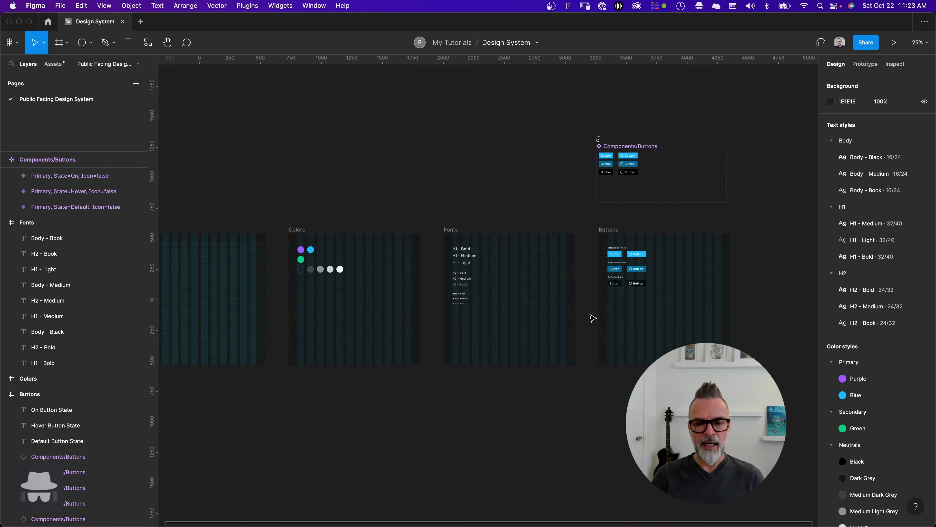
{"action": "scroll", "coordinate": [642, 286], "scroll_direction": "up", "scroll_amount": 2}
{"action": "scroll", "coordinate": [590, 243], "scroll_direction": "right", "scroll_amount": 5}
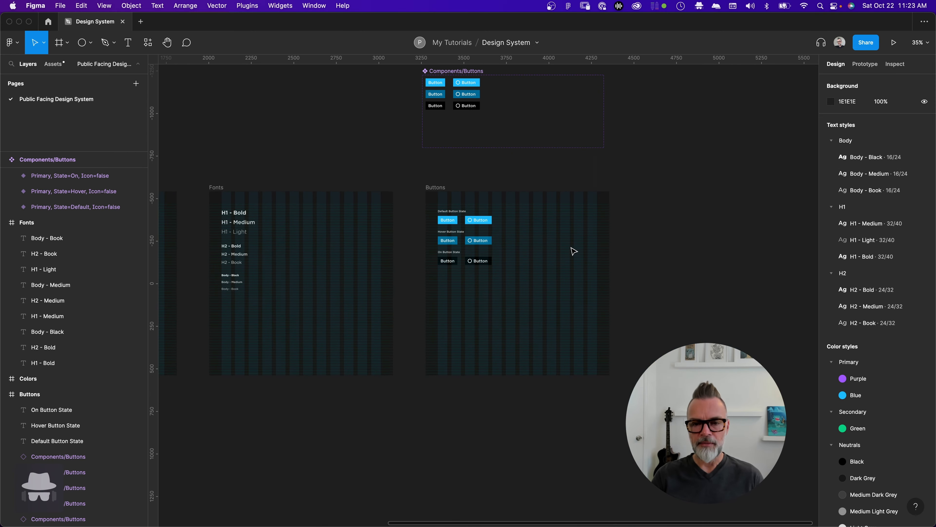
{"action": "scroll", "coordinate": [520, 259], "scroll_direction": "left", "scroll_amount": 8}
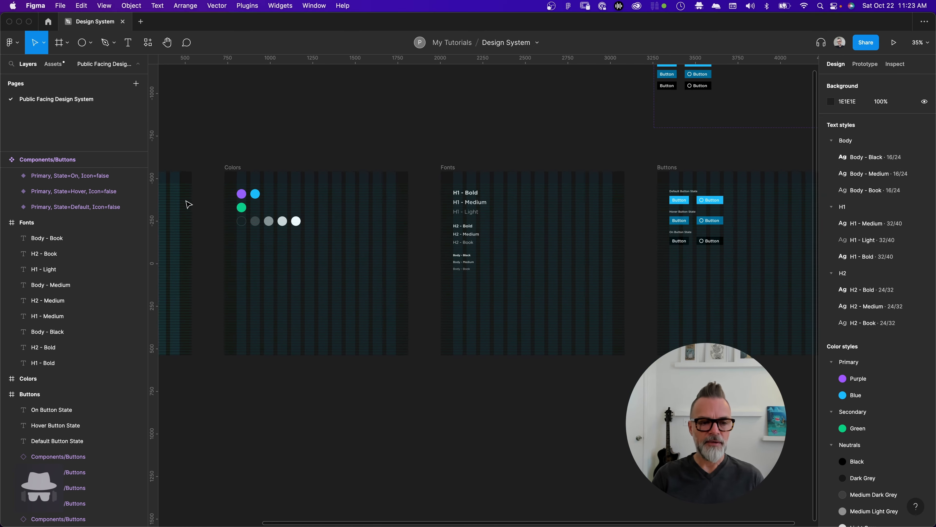
{"action": "scroll", "coordinate": [409, 239], "scroll_direction": "down", "scroll_amount": 2}
{"action": "scroll", "coordinate": [696, 205], "scroll_direction": "right", "scroll_amount": 5}
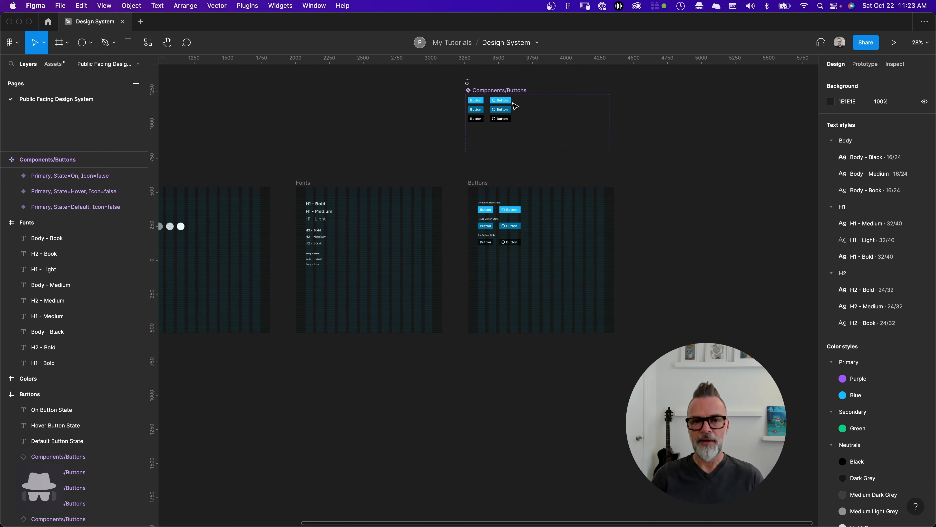
Preview the Buttons frame in presentation mode, then return to the Design System file and clear the selection
{"action": "scroll", "coordinate": [511, 224], "scroll_direction": "up", "scroll_amount": 2}
{"action": "scroll", "coordinate": [500, 215], "scroll_direction": "down", "scroll_amount": 2}
{"action": "scroll", "coordinate": [516, 230], "scroll_direction": "right", "scroll_amount": 5}
{"action": "scroll", "coordinate": [520, 251], "scroll_direction": "up", "scroll_amount": 2}
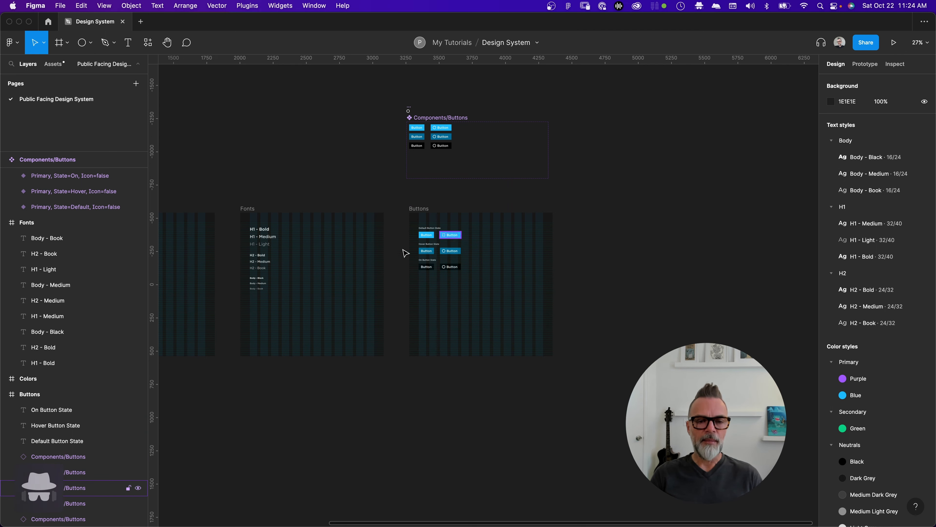
{"action": "left_click", "coordinate": [420, 209]}
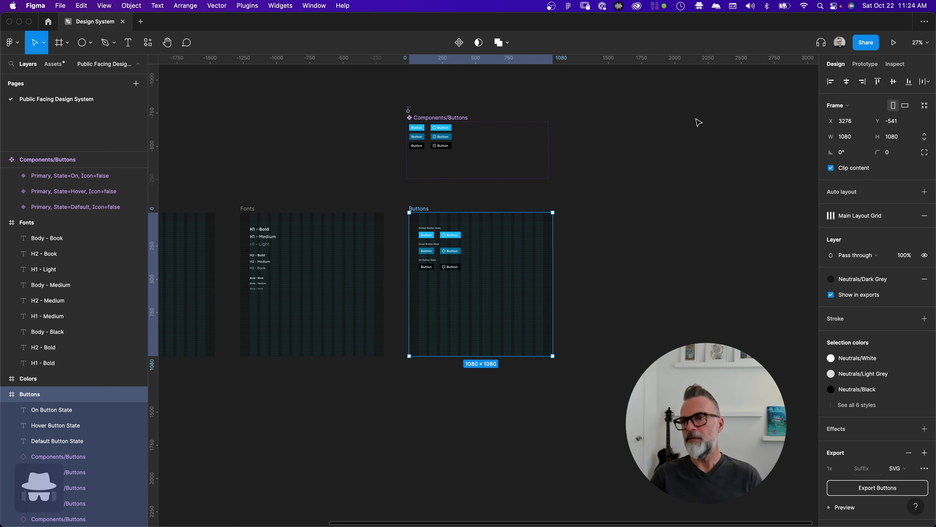
{"action": "left_click", "coordinate": [895, 43]}
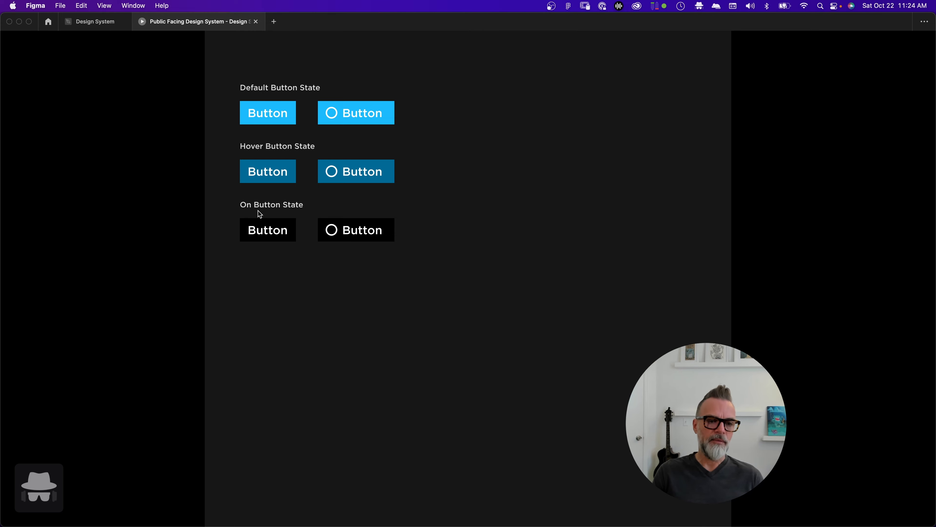
{"action": "left_click", "coordinate": [111, 23]}
{"action": "left_click", "coordinate": [597, 245]}
Resize the Components/Buttons component set to 368 × 225 so its border fits closely around the button variants
{"action": "scroll", "coordinate": [539, 310], "scroll_direction": "down", "scroll_amount": 5}
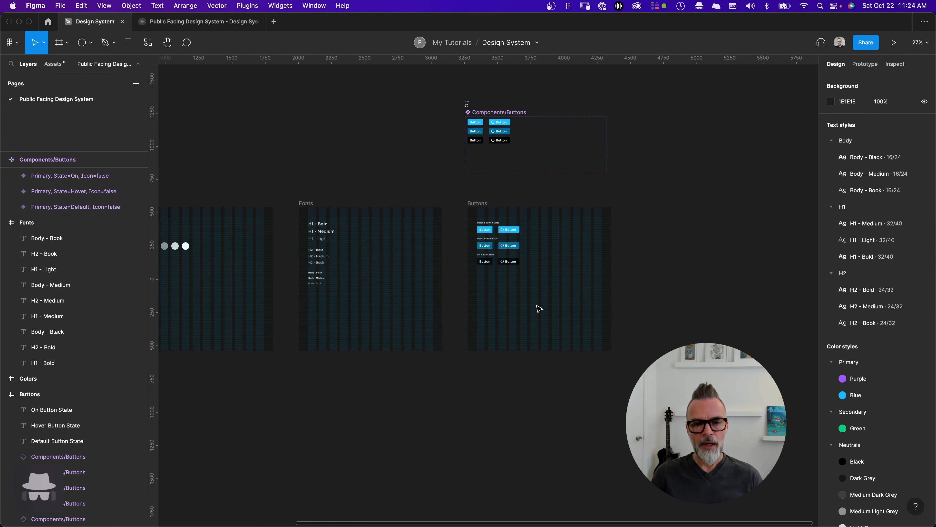
{"action": "scroll", "coordinate": [545, 330], "scroll_direction": "right", "scroll_amount": 1}
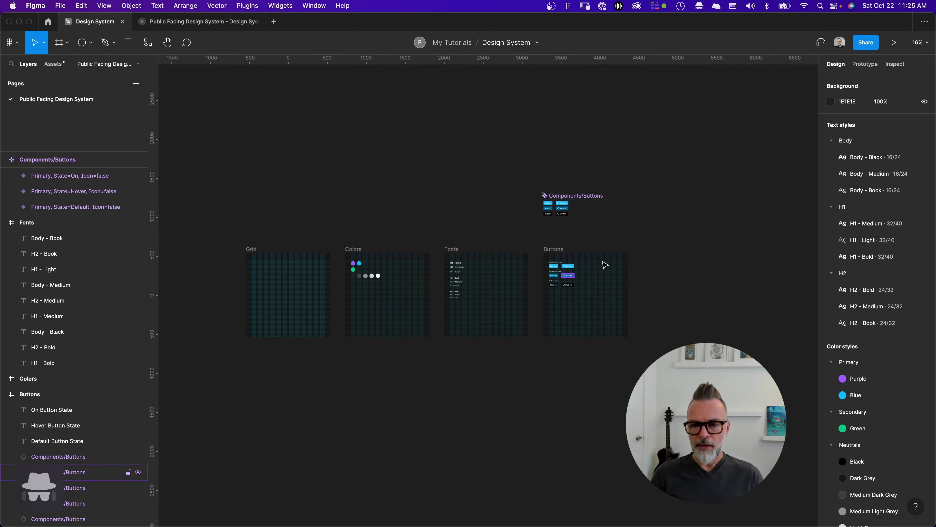
{"action": "scroll", "coordinate": [590, 243], "scroll_direction": "right", "scroll_amount": 3}
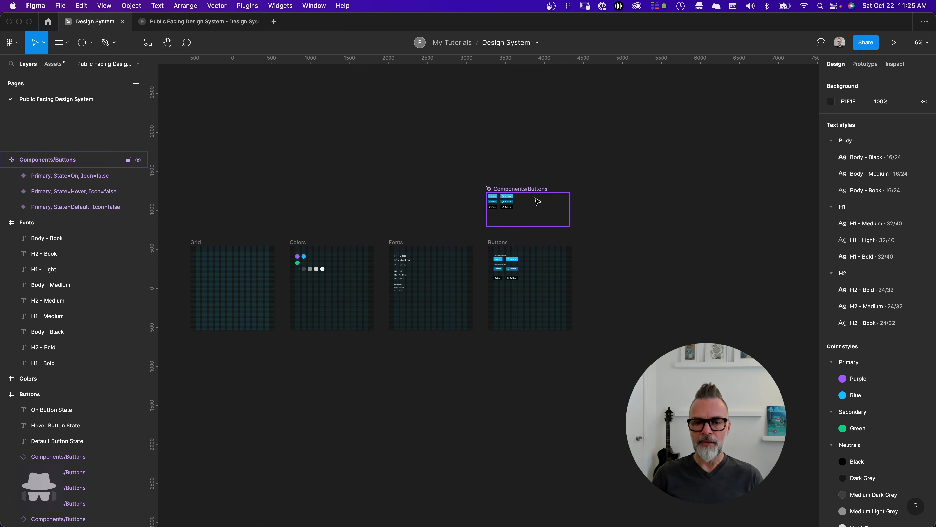
{"action": "scroll", "coordinate": [513, 197], "scroll_direction": "up", "scroll_amount": 5}
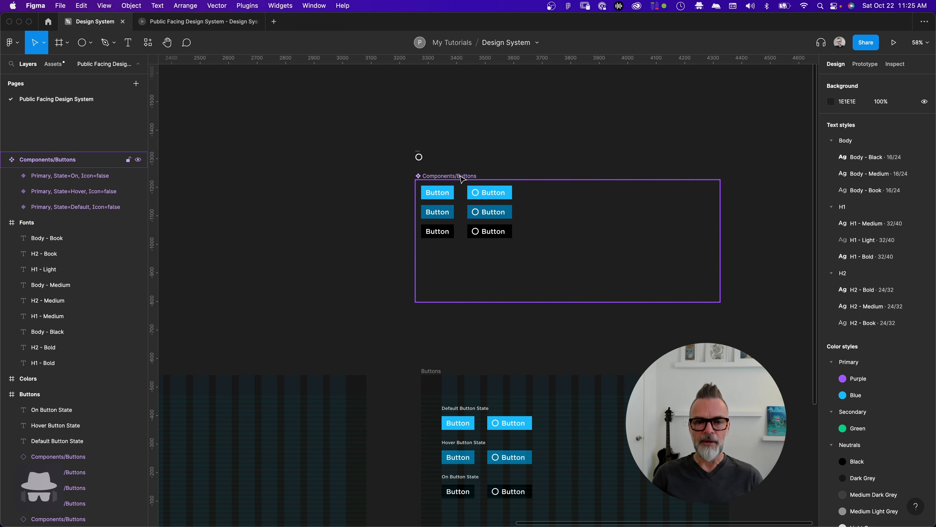
{"action": "left_click", "coordinate": [486, 201]}
{"action": "left_click", "coordinate": [489, 175]}
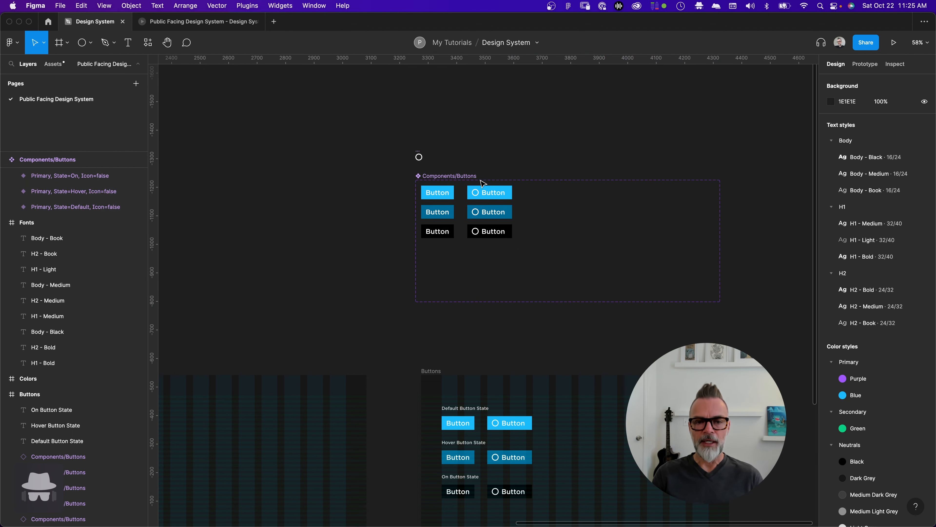
{"action": "left_click", "coordinate": [454, 177]}
{"action": "left_click_drag", "start_coordinate": [720, 223], "coordinate": [520, 231]}
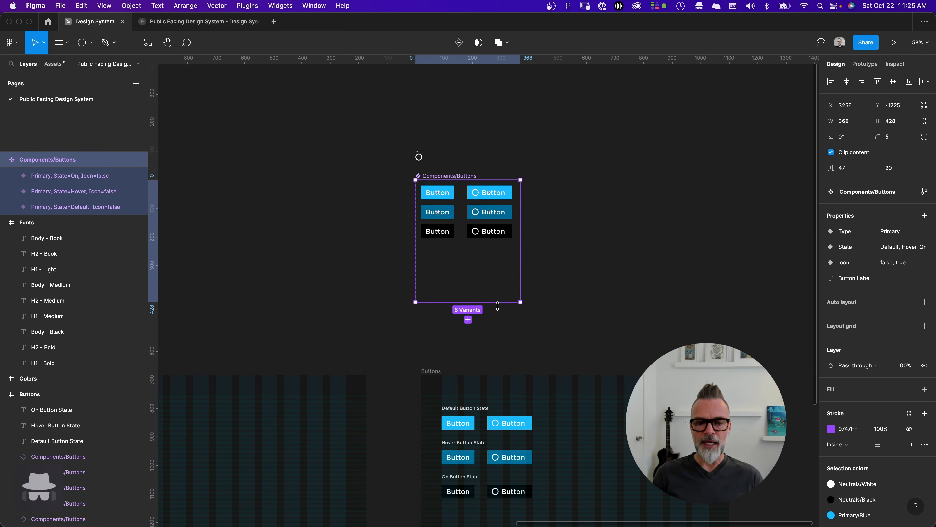
{"action": "left_click_drag", "start_coordinate": [499, 301], "coordinate": [500, 244]}
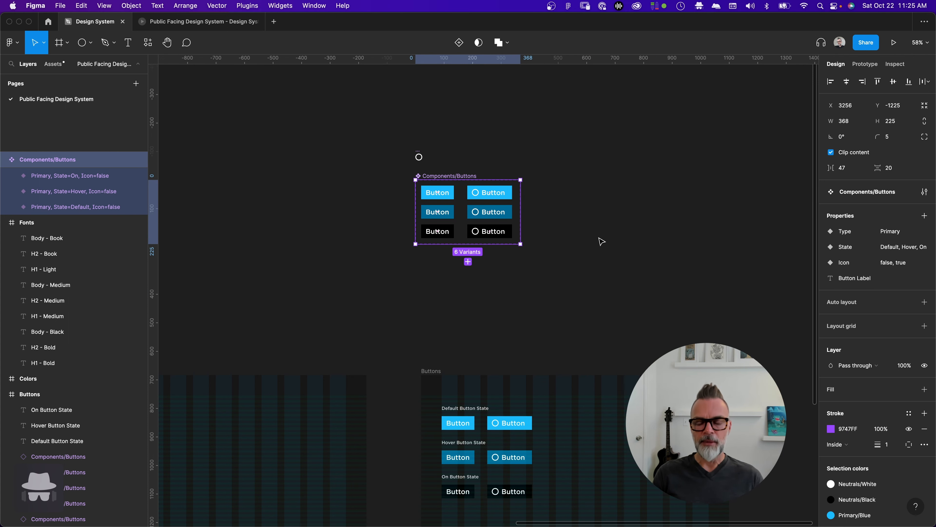
{"action": "left_click", "coordinate": [596, 246]}
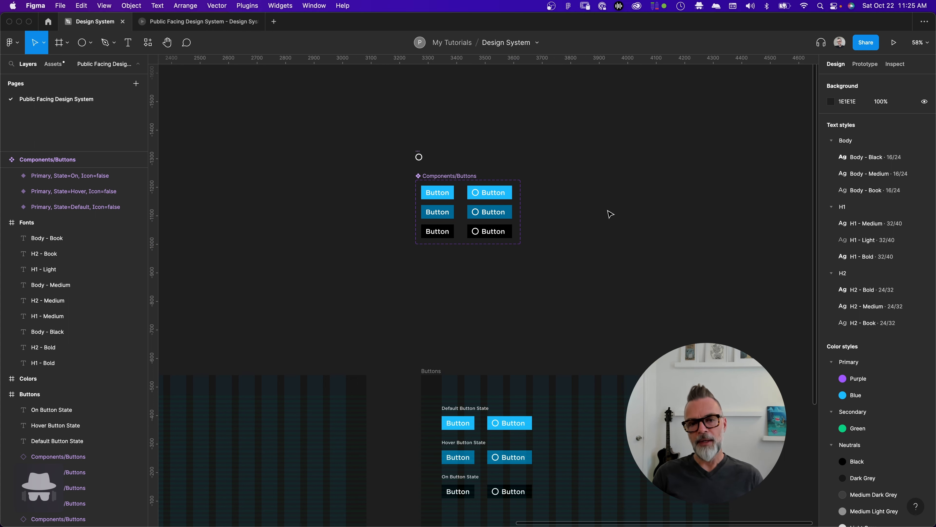
Move the Icons/Circle component and the Components/Buttons set together down, closer to the top of the Buttons frame
{"action": "scroll", "coordinate": [617, 299], "scroll_direction": "right", "scroll_amount": 3}
{"action": "scroll", "coordinate": [617, 299], "scroll_direction": "down", "scroll_amount": 1}
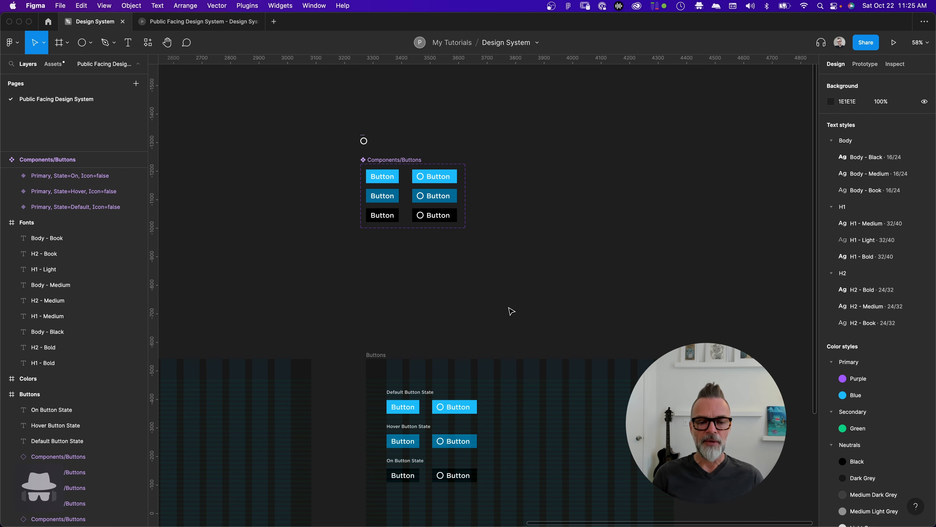
{"action": "scroll", "coordinate": [511, 312], "scroll_direction": "down", "scroll_amount": 5}
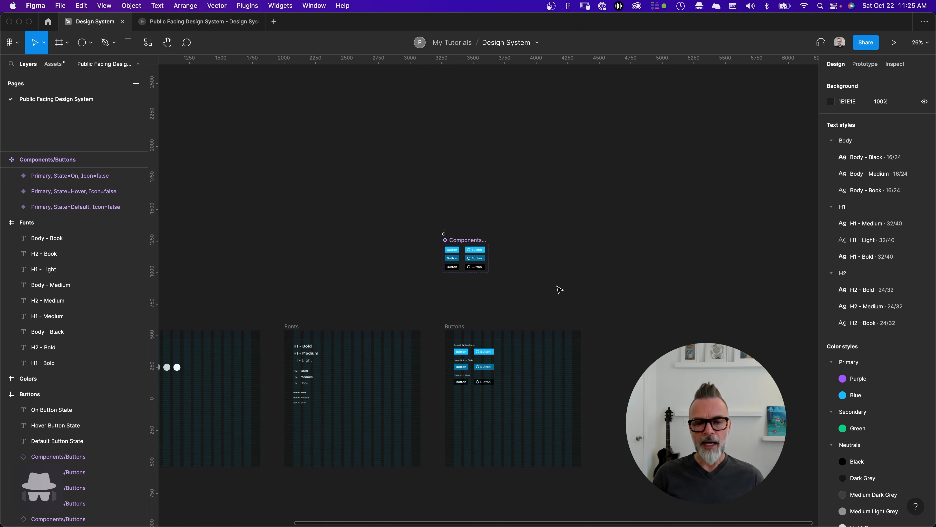
{"action": "scroll", "coordinate": [521, 196], "scroll_direction": "down", "scroll_amount": 1}
{"action": "scroll", "coordinate": [521, 196], "scroll_direction": "right", "scroll_amount": 1}
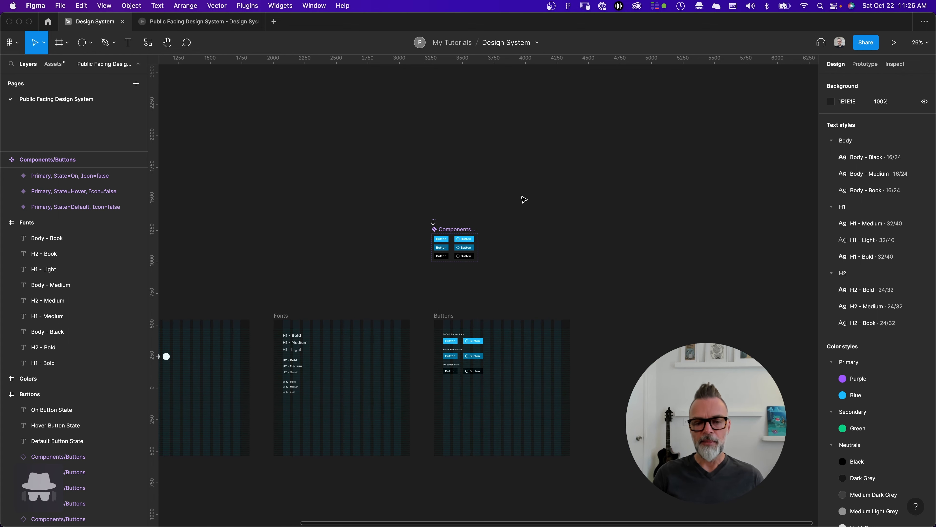
{"action": "left_click_drag", "start_coordinate": [529, 174], "coordinate": [390, 284]}
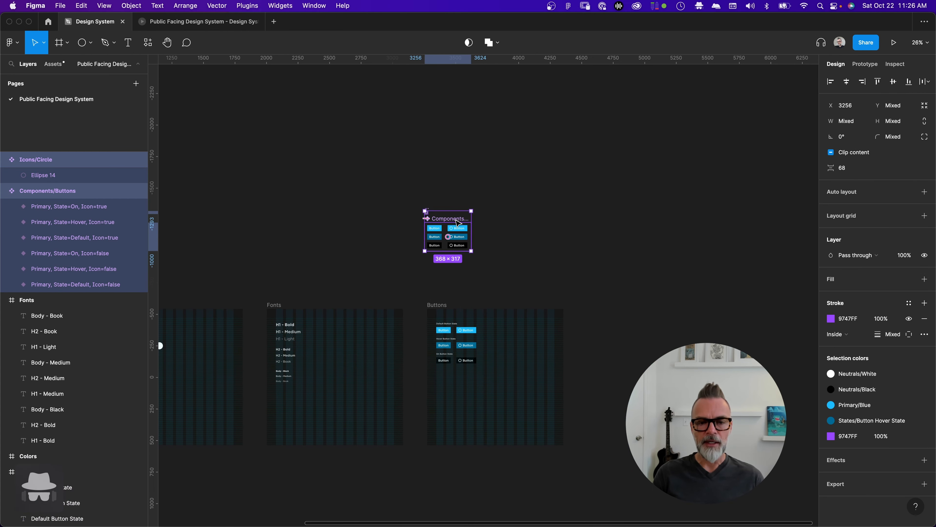
{"action": "left_click_drag", "start_coordinate": [457, 222], "coordinate": [458, 247]}
{"action": "left_click", "coordinate": [504, 213]}
Examine the variants in the Components/Buttons set alongside the labelled button instances in the Buttons frame
{"action": "scroll", "coordinate": [504, 213], "scroll_direction": "down", "scroll_amount": 2}
{"action": "scroll", "coordinate": [503, 213], "scroll_direction": "down", "scroll_amount": 2}
{"action": "scroll", "coordinate": [528, 253], "scroll_direction": "down", "scroll_amount": 2}
{"action": "scroll", "coordinate": [527, 253], "scroll_direction": "left", "scroll_amount": 1}
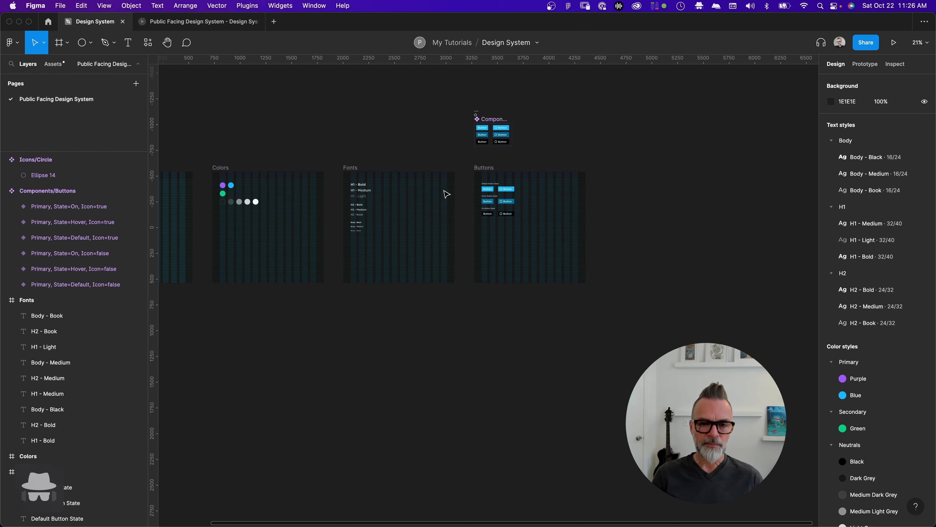
{"action": "scroll", "coordinate": [523, 158], "scroll_direction": "up", "scroll_amount": 5}
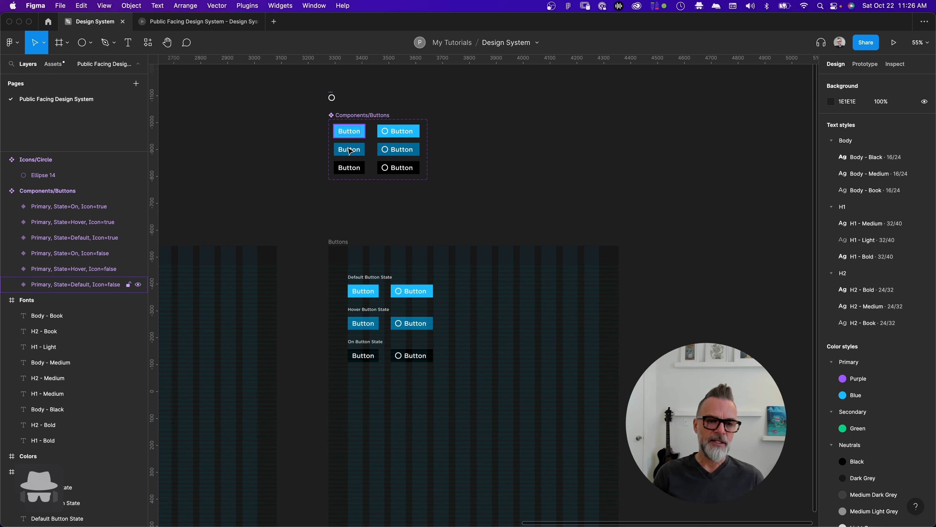
{"action": "scroll", "coordinate": [485, 185], "scroll_direction": "down", "scroll_amount": 5}
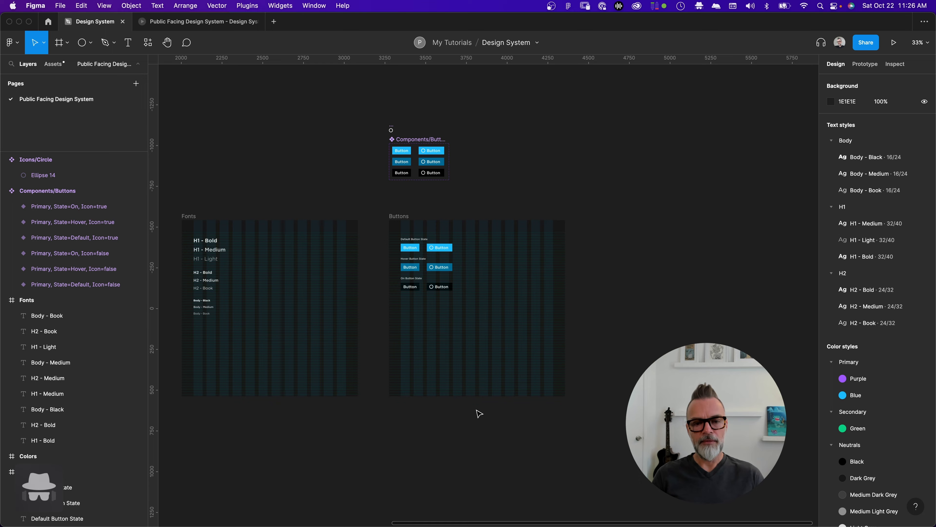
{"action": "scroll", "coordinate": [466, 410], "scroll_direction": "down", "scroll_amount": 5}
{"action": "scroll", "coordinate": [374, 344], "scroll_direction": "left", "scroll_amount": 3}
{"action": "scroll", "coordinate": [396, 320], "scroll_direction": "down", "scroll_amount": 2}
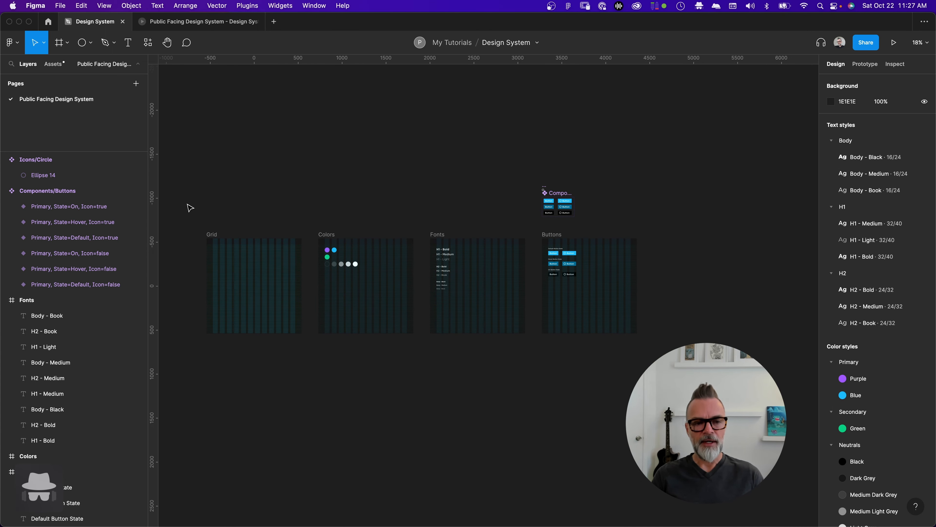
{"action": "left_click_drag", "start_coordinate": [193, 195], "coordinate": [266, 173]}
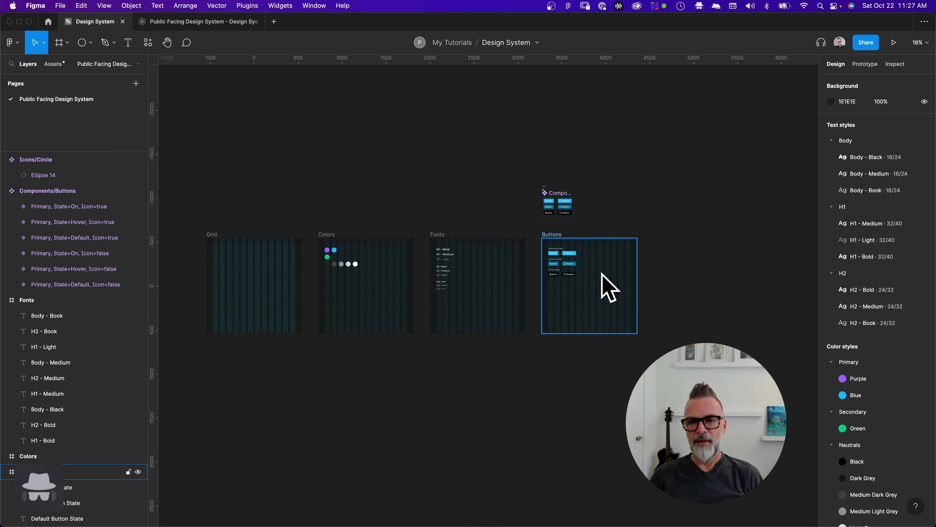
Review the Grid, Colors, Fonts and Buttons frames of the design system side by side
{"action": "scroll", "coordinate": [551, 369], "scroll_direction": "right", "scroll_amount": 3}
{"action": "scroll", "coordinate": [551, 368], "scroll_direction": "right", "scroll_amount": 1}
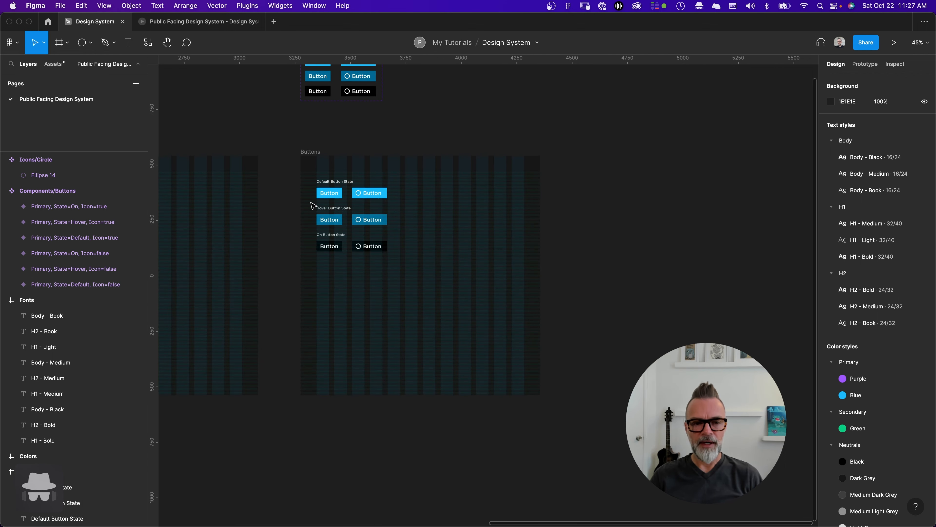
{"action": "scroll", "coordinate": [537, 365], "scroll_direction": "down", "scroll_amount": 3}
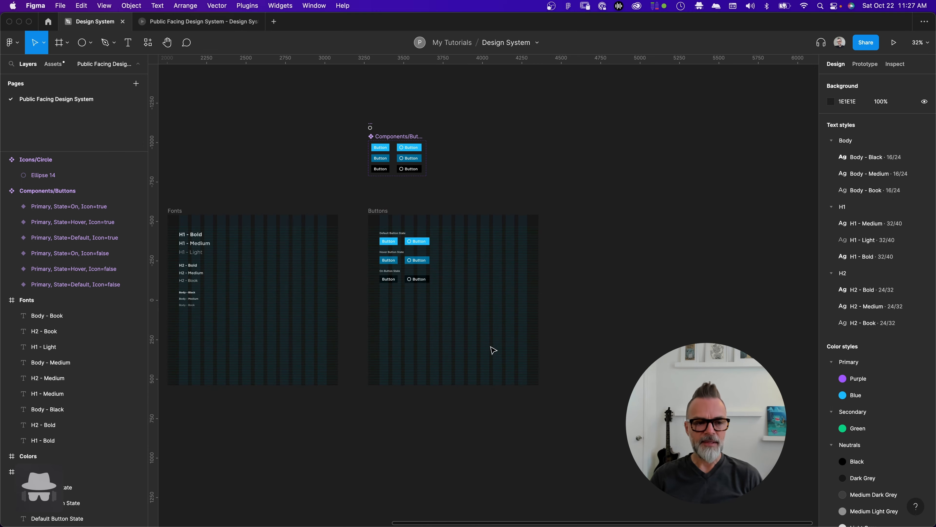
{"action": "scroll", "coordinate": [459, 346], "scroll_direction": "down", "scroll_amount": 5}
{"action": "scroll", "coordinate": [460, 347], "scroll_direction": "left", "scroll_amount": 10}
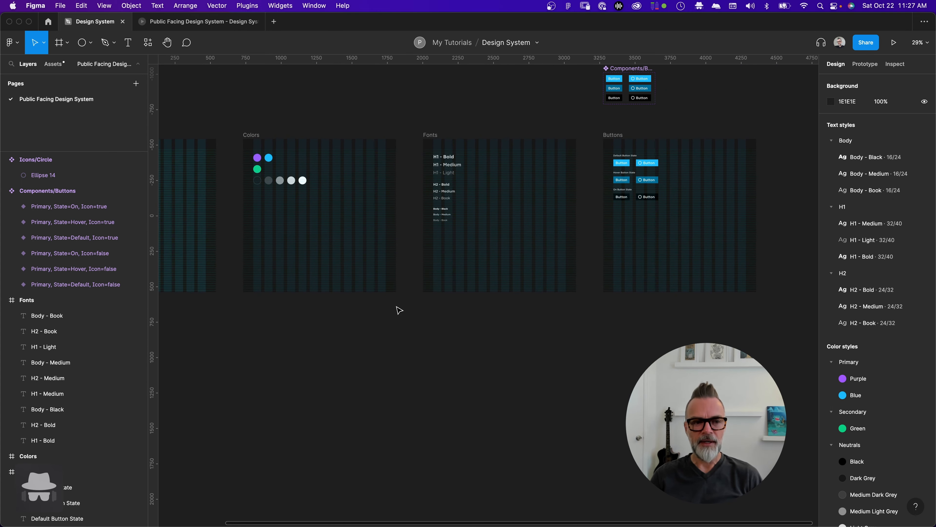
{"action": "scroll", "coordinate": [399, 310], "scroll_direction": "left", "scroll_amount": 6}
{"action": "scroll", "coordinate": [401, 311], "scroll_direction": "left", "scroll_amount": 4}
{"action": "scroll", "coordinate": [503, 360], "scroll_direction": "right", "scroll_amount": 7}
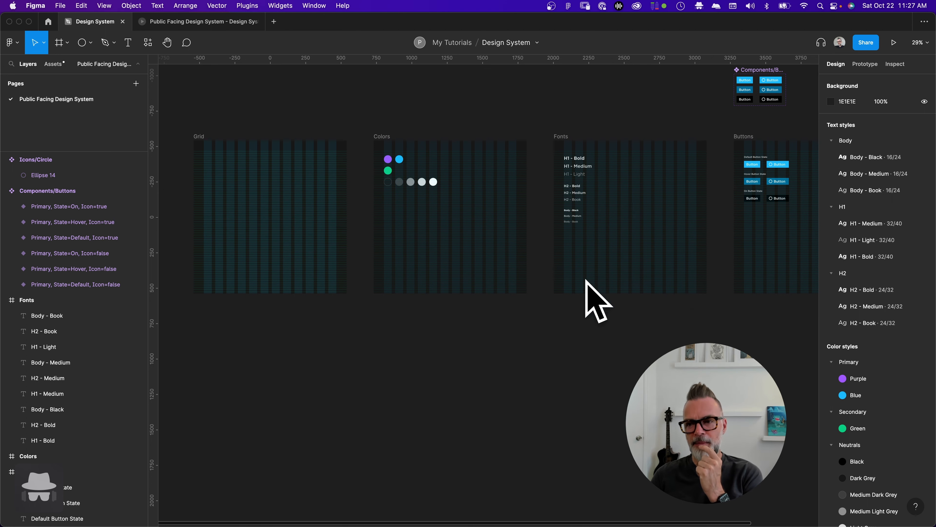
{"action": "scroll", "coordinate": [700, 263], "scroll_direction": "right", "scroll_amount": 7}
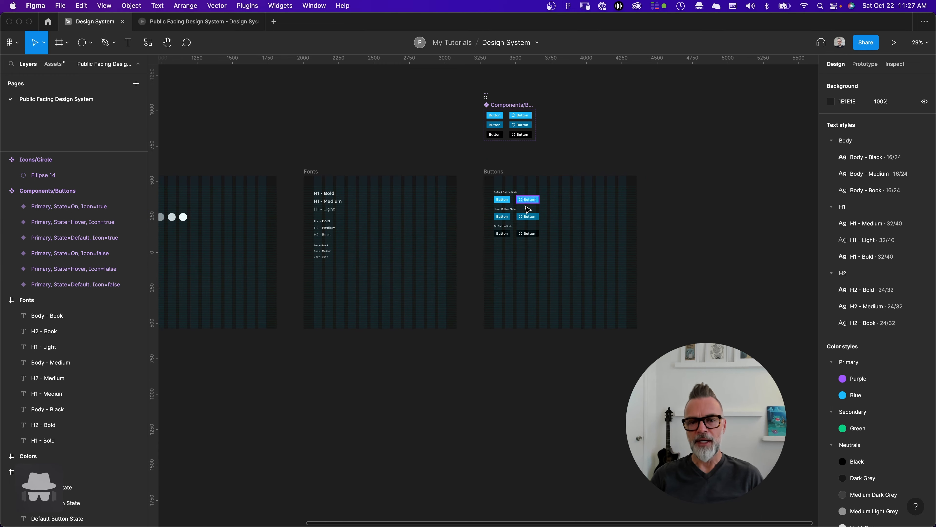
{"action": "scroll", "coordinate": [610, 309], "scroll_direction": "right", "scroll_amount": 2}
{"action": "scroll", "coordinate": [610, 309], "scroll_direction": "down", "scroll_amount": 3, "text": "ctrl"}
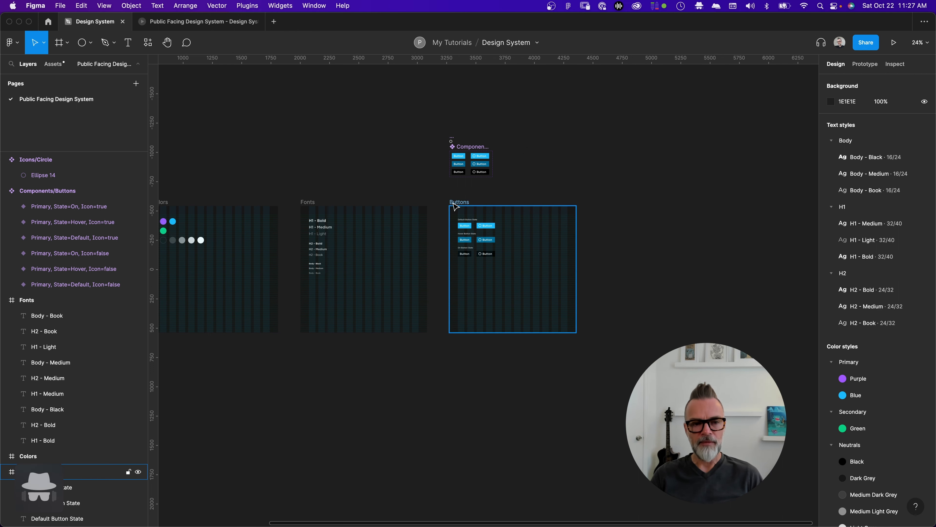
{"action": "scroll", "coordinate": [376, 274], "scroll_direction": "left", "scroll_amount": 4}
{"action": "scroll", "coordinate": [376, 274], "scroll_direction": "down", "scroll_amount": 3}
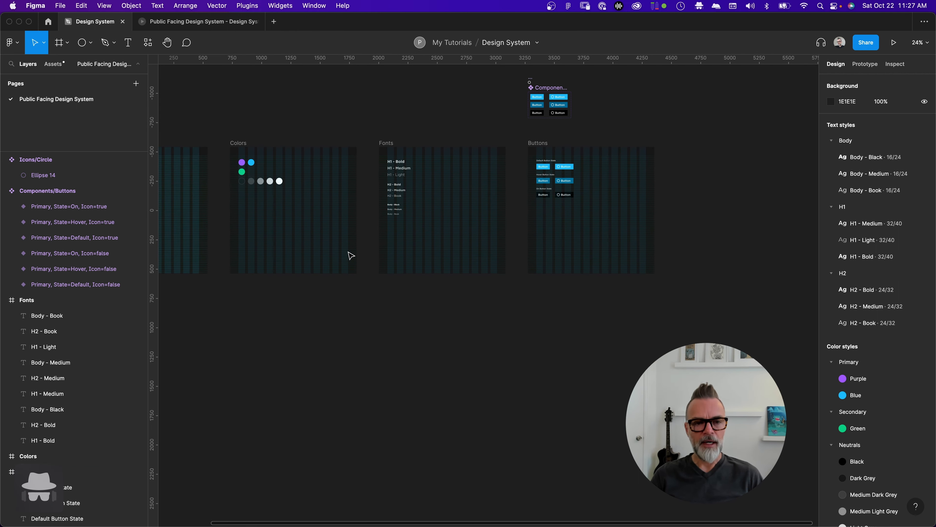
{"action": "scroll", "coordinate": [357, 220], "scroll_direction": "left", "scroll_amount": 7}
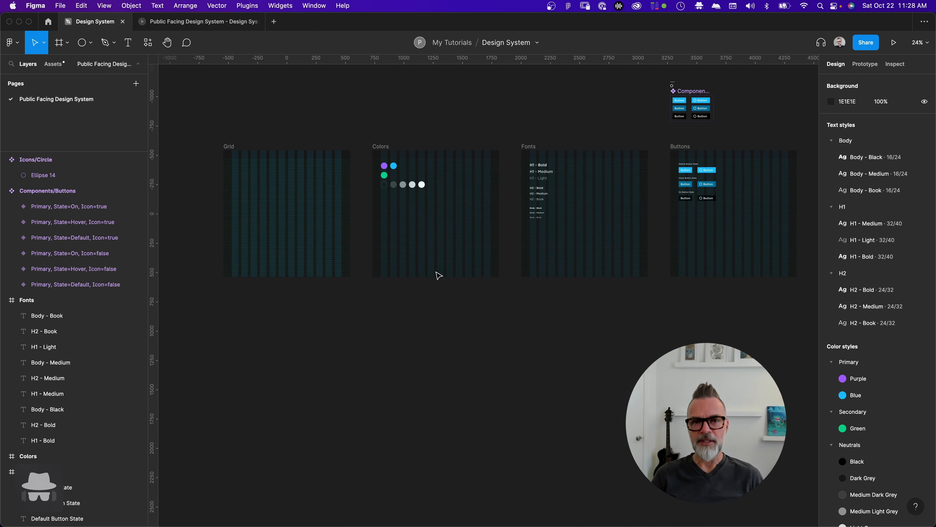